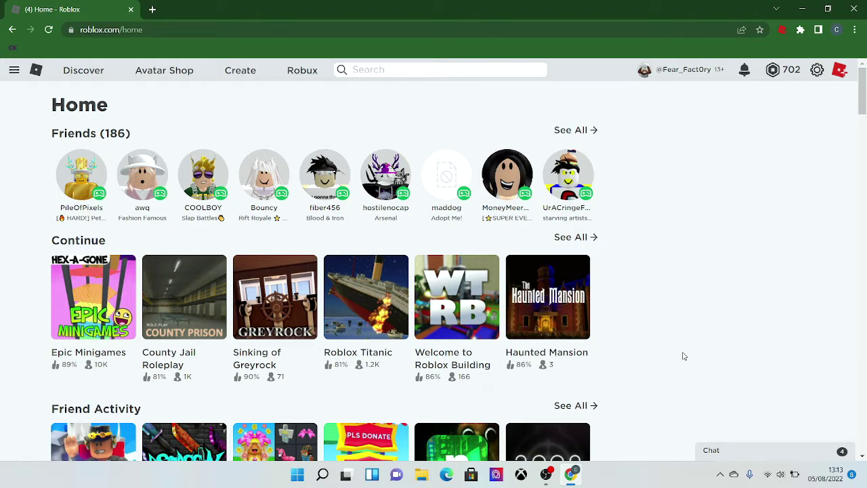
Go to the account's inventory and display the Plugins category.
left_click(13, 70)
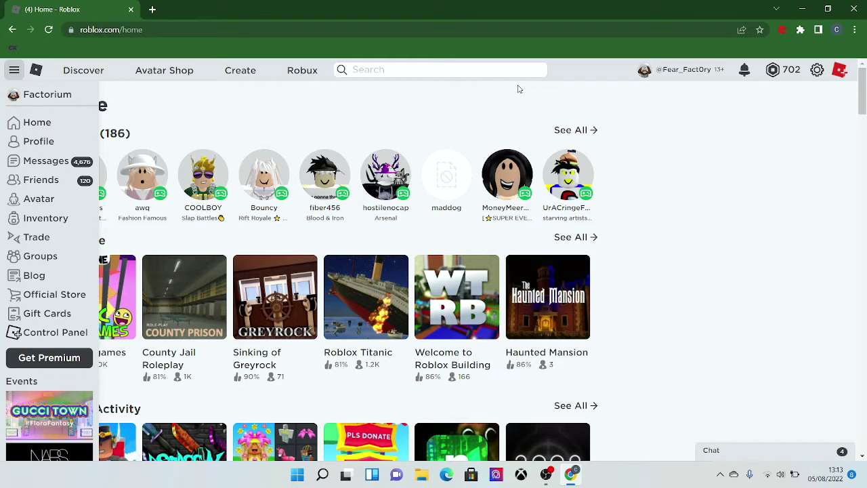
left_click(67, 217)
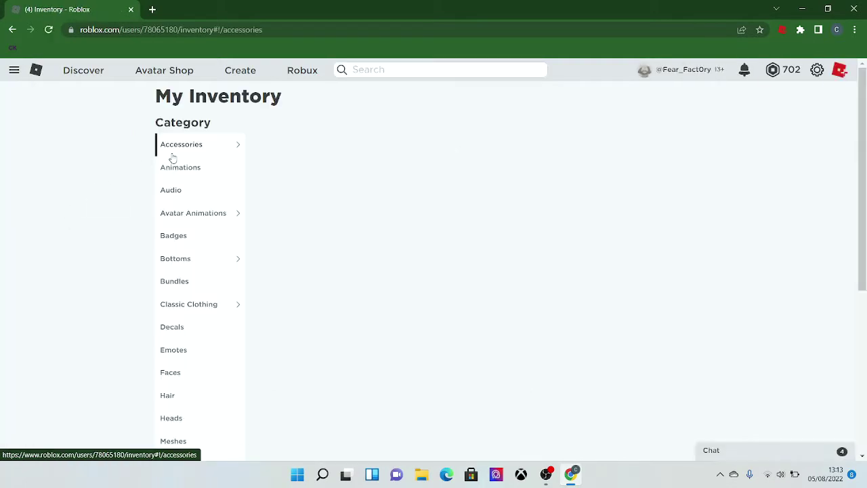
mouse_move(177, 155)
left_click(258, 145)
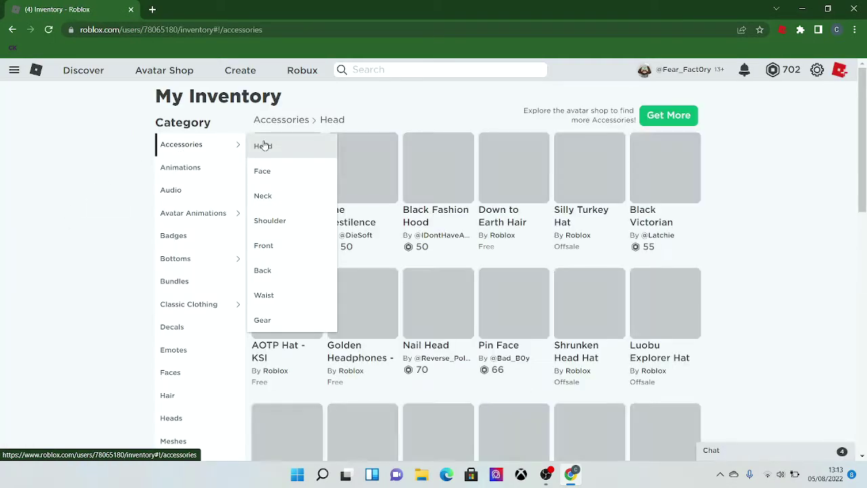
scroll(174, 151, "down", 6)
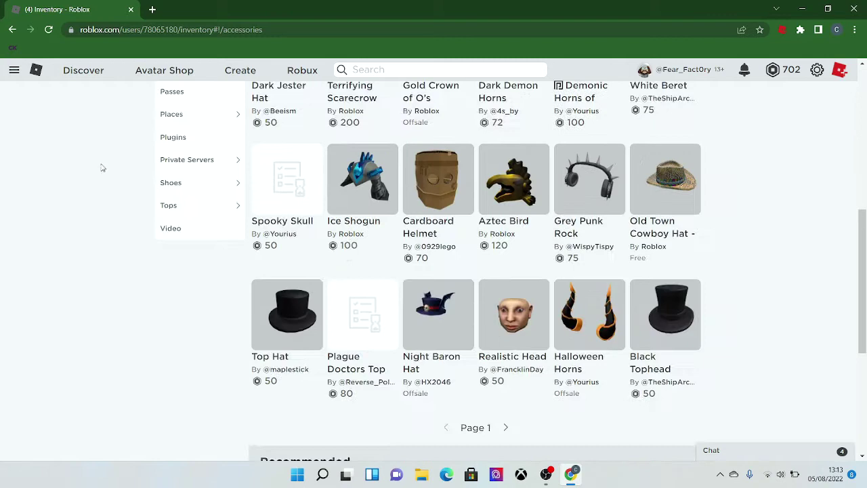
scroll(149, 167, "up", 2)
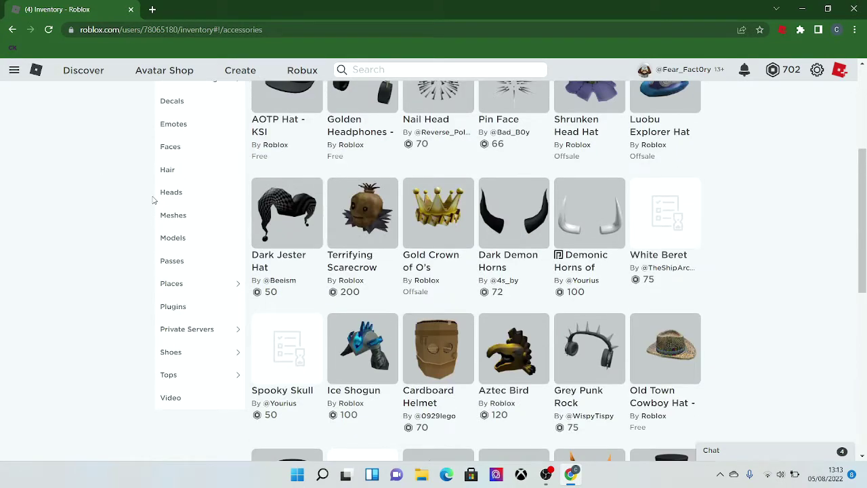
mouse_move(192, 293)
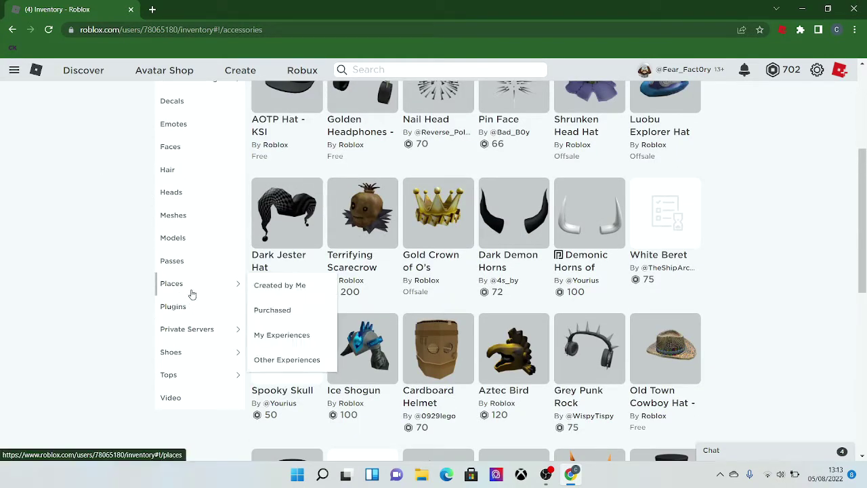
left_click(195, 313)
scroll(120, 228, "up", 3)
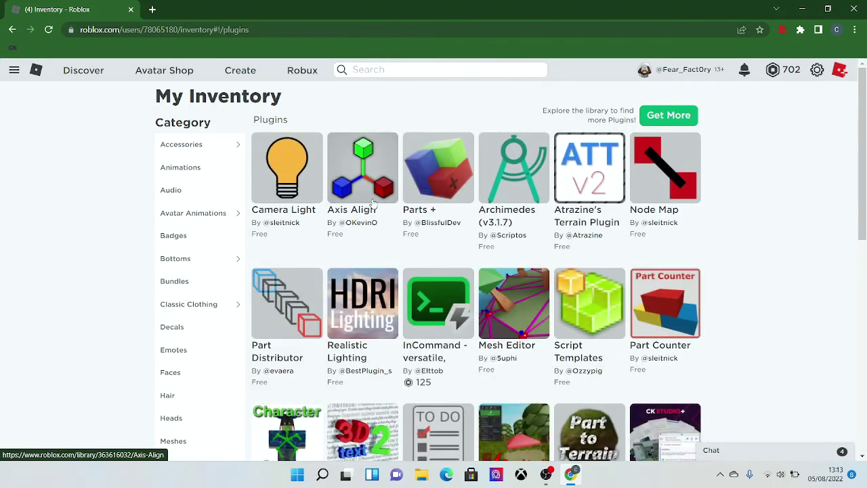
Install the Camera Light plugin from the inventory into Roblox Studio and dismiss the installation notice.
left_click(306, 180)
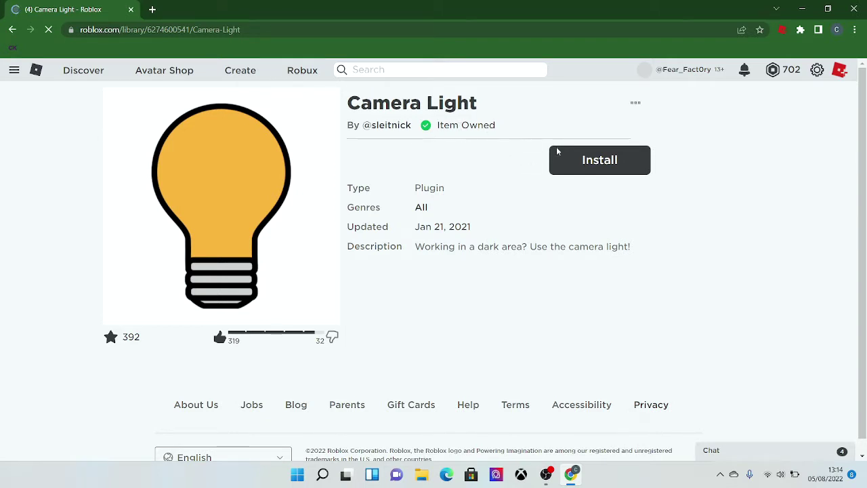
left_click(577, 161)
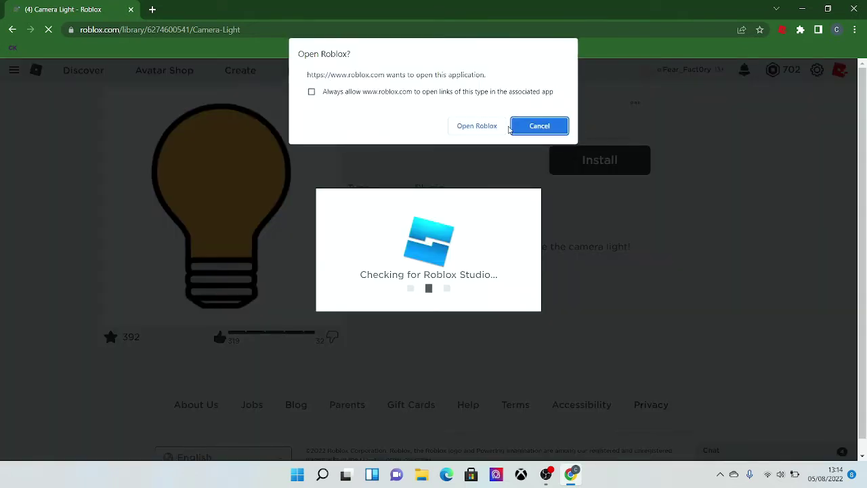
left_click(481, 126)
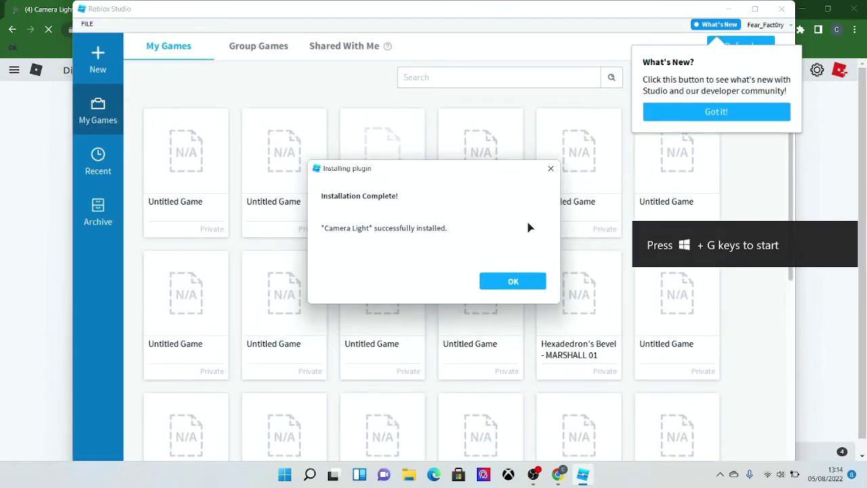
mouse_move(533, 475)
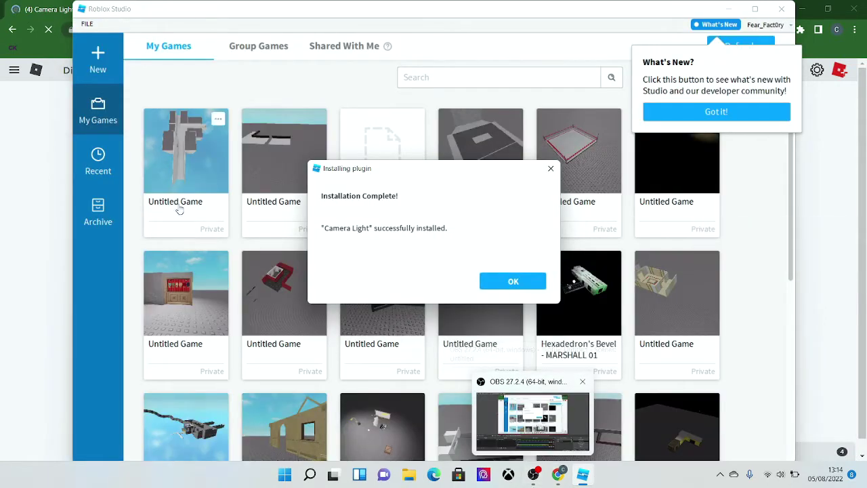
left_click(512, 282)
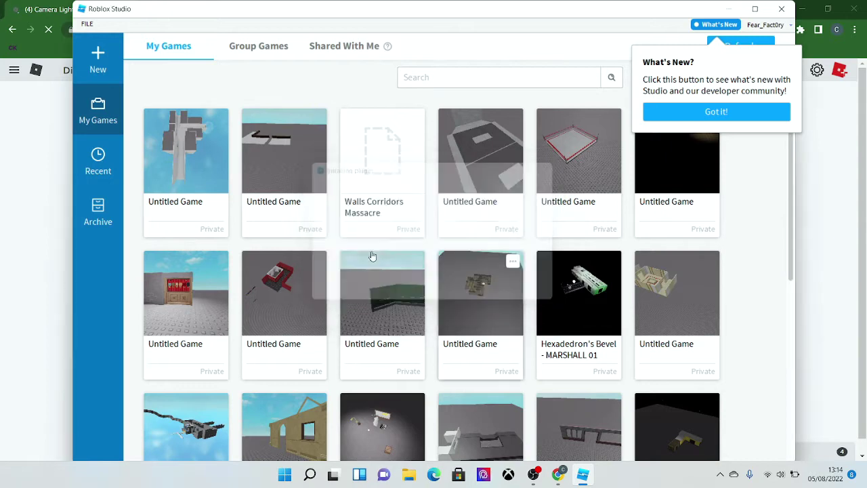
Find and open the untitled game whose thumbnail shows a small green structure, and maximize the Studio window.
scroll(305, 217, "down", 3)
scroll(315, 215, "down", 4)
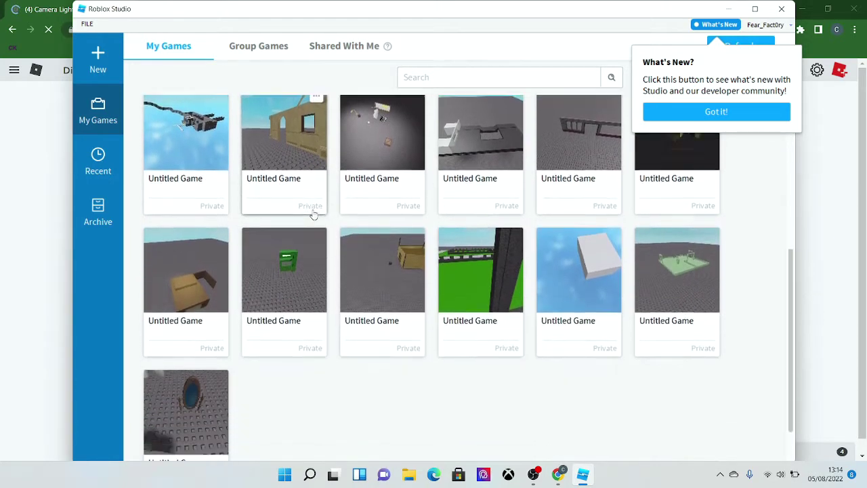
scroll(316, 216, "up", 2)
scroll(320, 219, "up", 3)
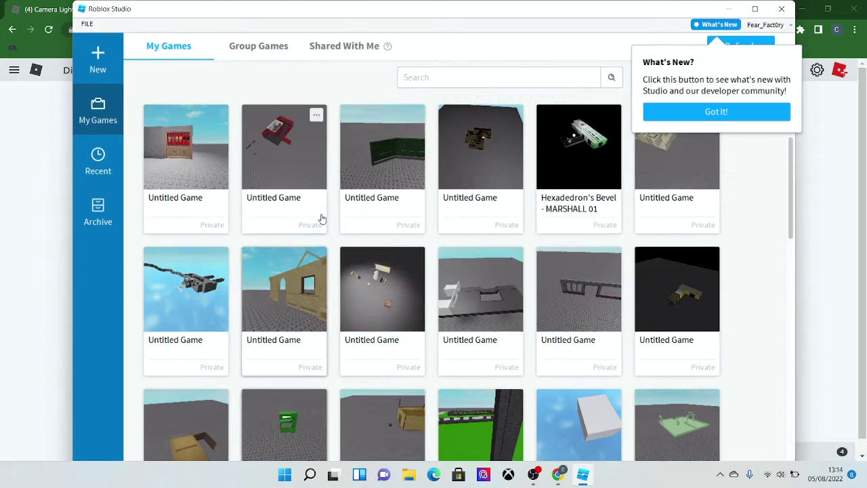
scroll(315, 244, "down", 2)
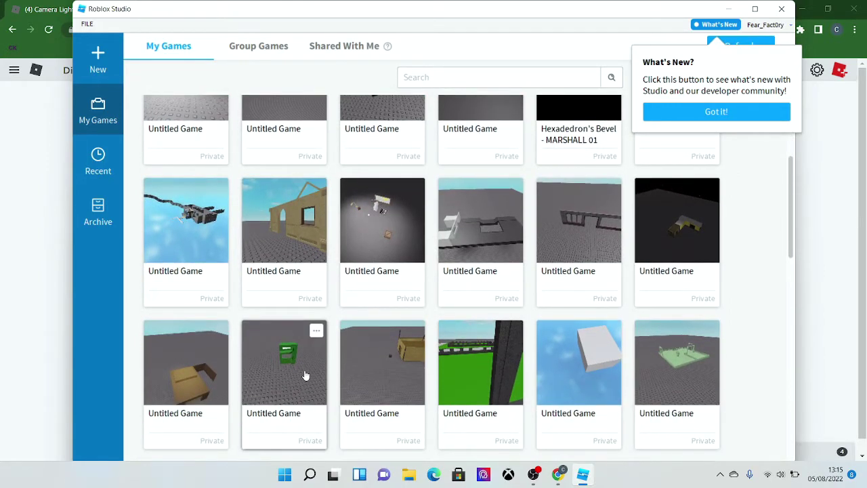
left_click(306, 375)
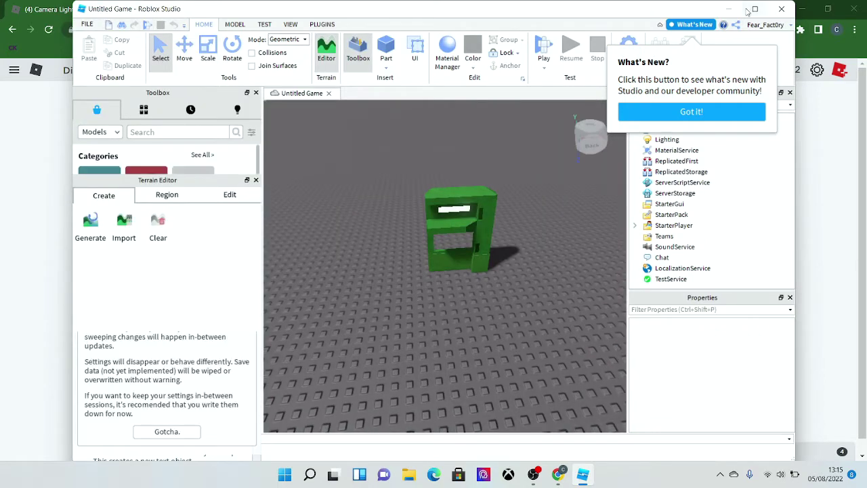
left_click(754, 9)
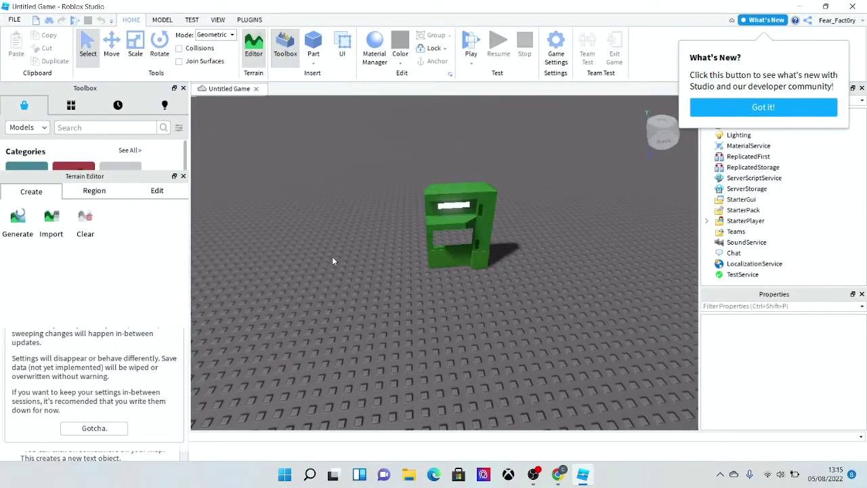
Examine the green structure in the viewport up close and from several sides.
scroll(373, 232, "up", 6)
right_click_drag(372, 228, 375, 234)
scroll(375, 234, "down", 6)
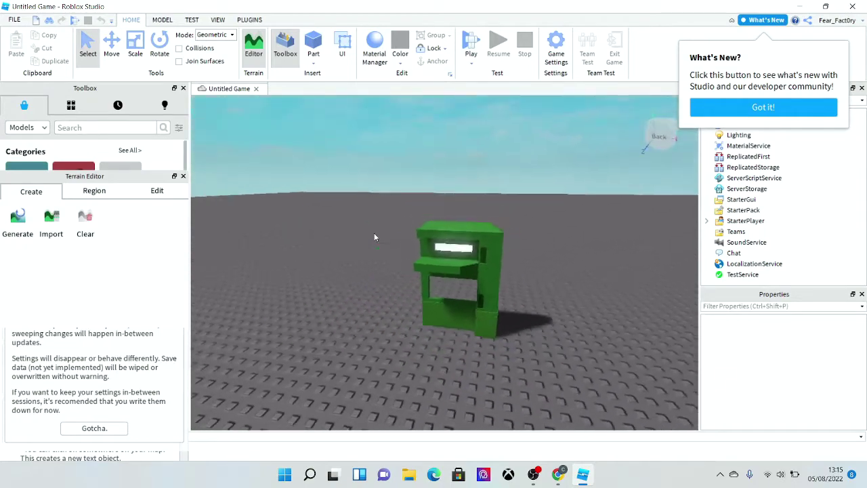
scroll(375, 234, "up", 5)
scroll(374, 232, "up", 5)
scroll(374, 232, "down", 5)
scroll(374, 233, "up", 5)
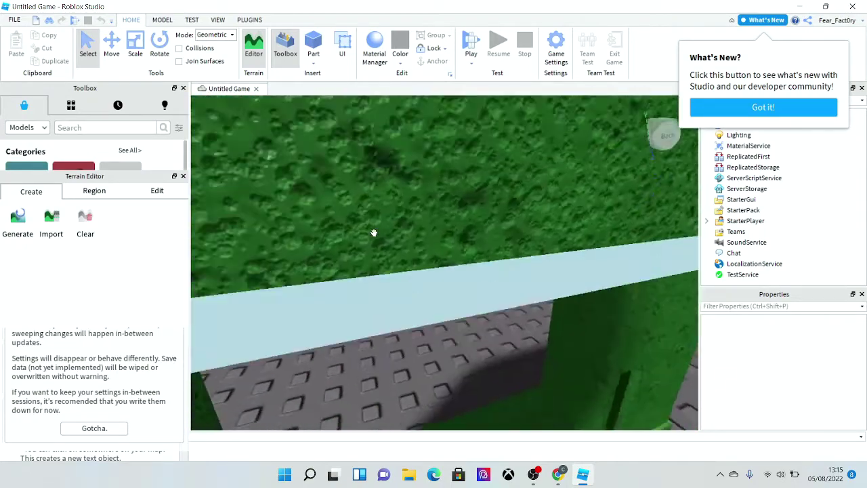
scroll(374, 232, "down", 7)
right_click_drag(374, 233, 372, 237)
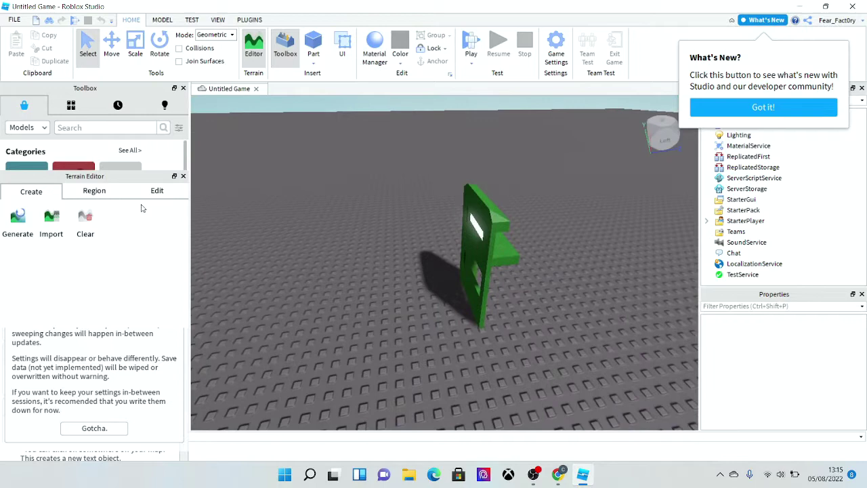
Close the Terrain Editor, Toolbox, RopeMaster and ThreeDText windows to clear space around the 3D view.
left_click(183, 177)
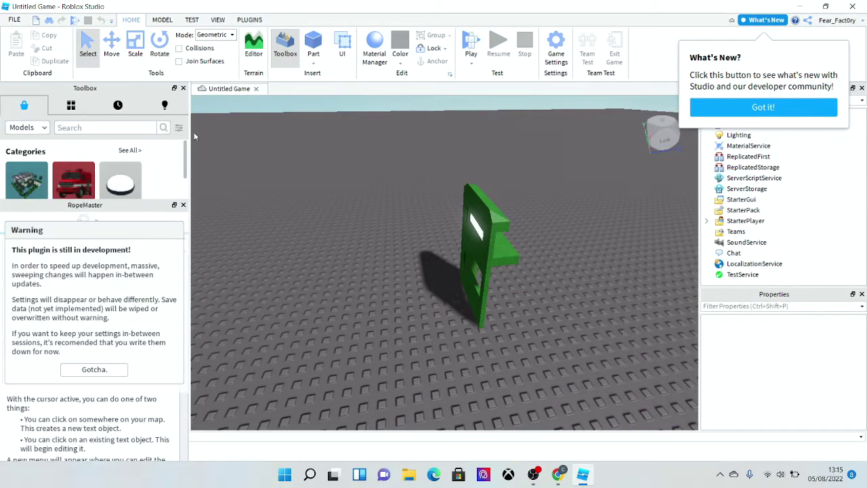
left_click(183, 89)
left_click(183, 88)
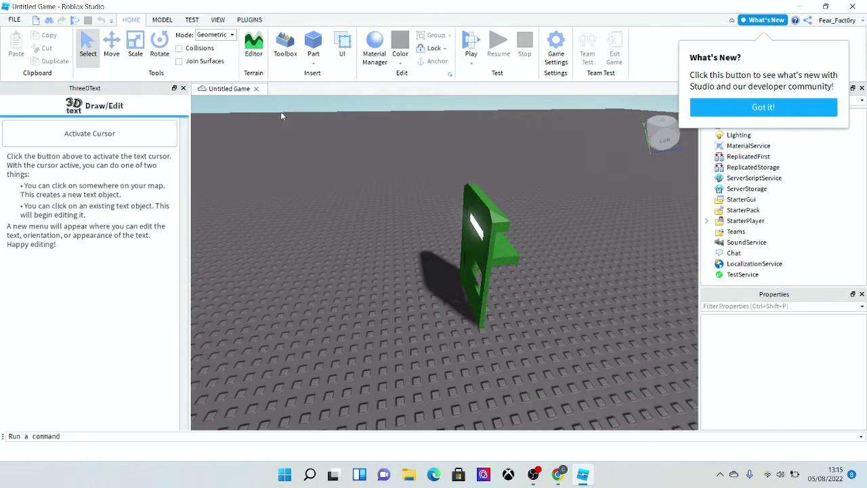
left_click(183, 89)
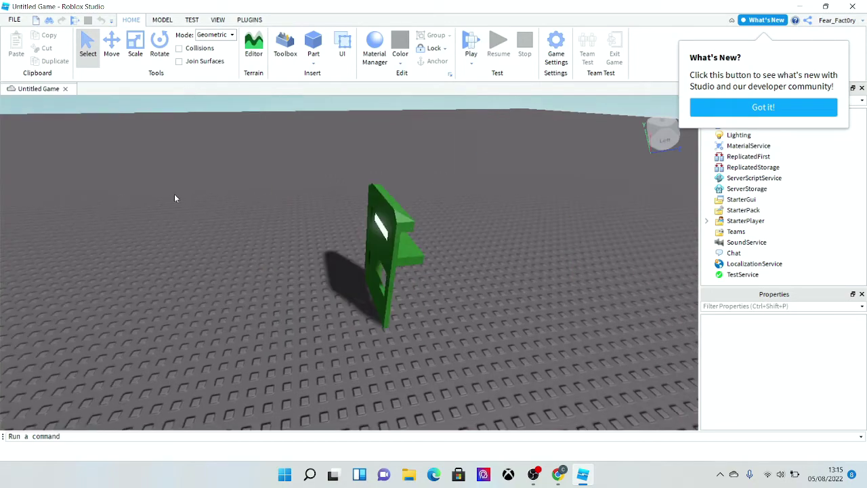
Display the tools of the installed plugins.
scroll(144, 182, "down", 5)
right_click_drag(133, 177, 144, 182)
scroll(156, 175, "up", 5)
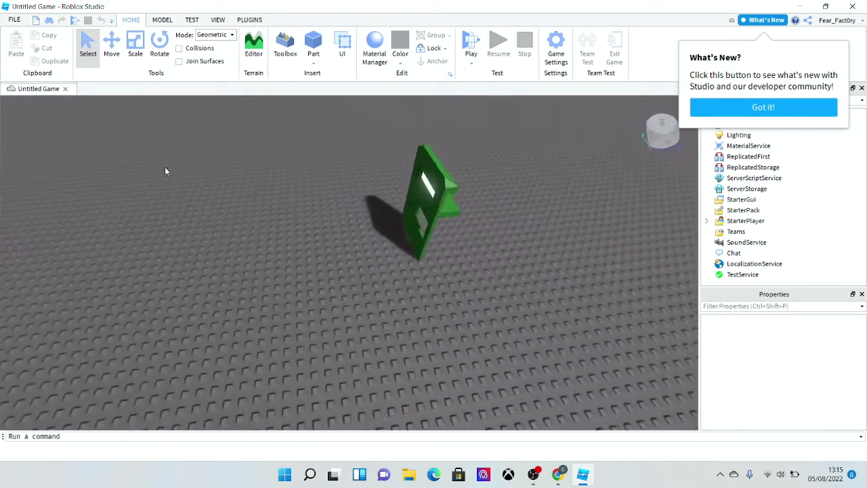
mouse_move(234, 170)
right_mouse_down()
mouse_move(255, 199)
mouse_move(236, 180)
right_mouse_up()
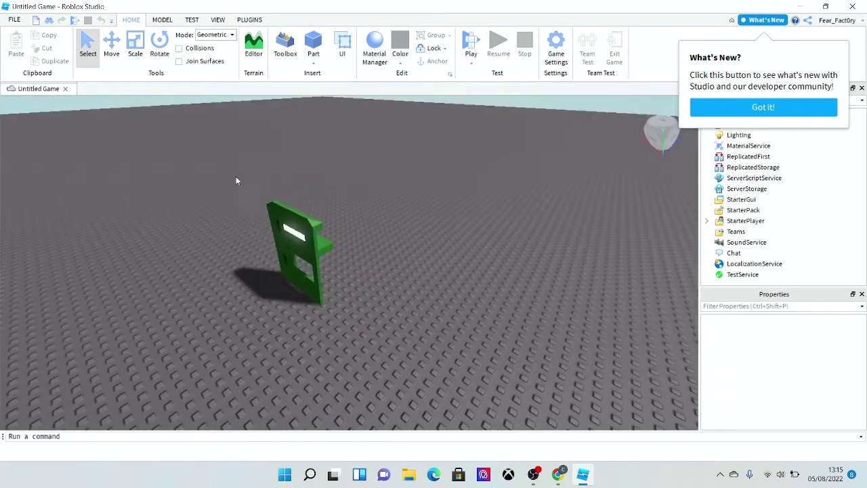
left_click(171, 21)
left_click(191, 19)
left_click(217, 20)
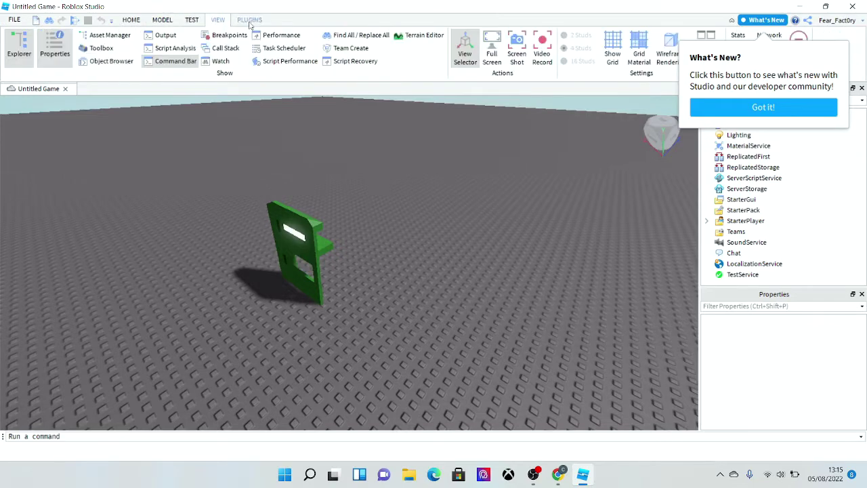
left_click(249, 20)
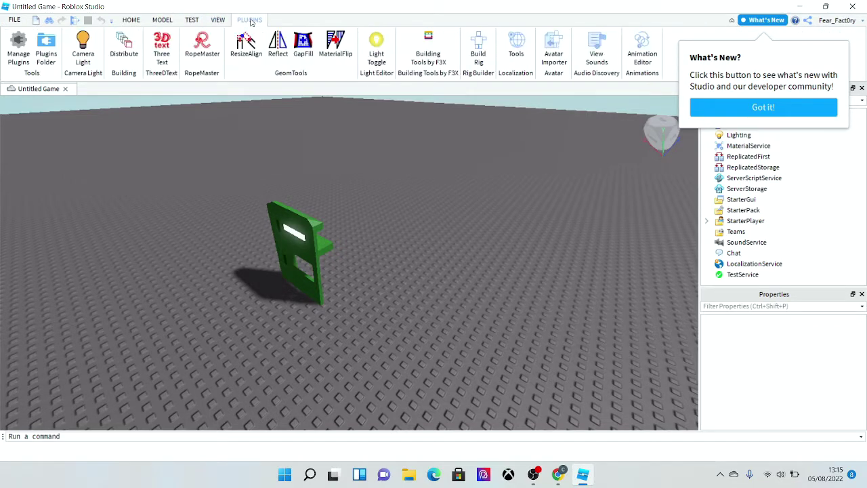
Dismiss the What's New notice covering the Explorer, keeping the plugin tools displayed.
scroll(215, 153, "up", 5)
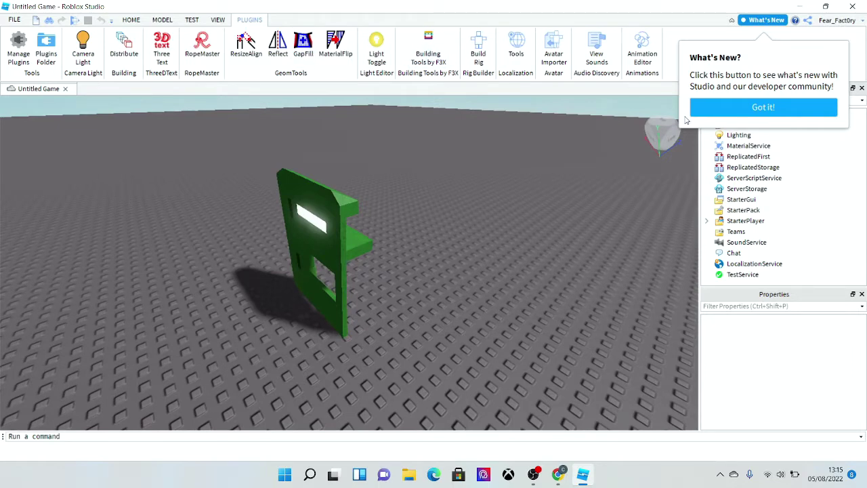
left_click(732, 20)
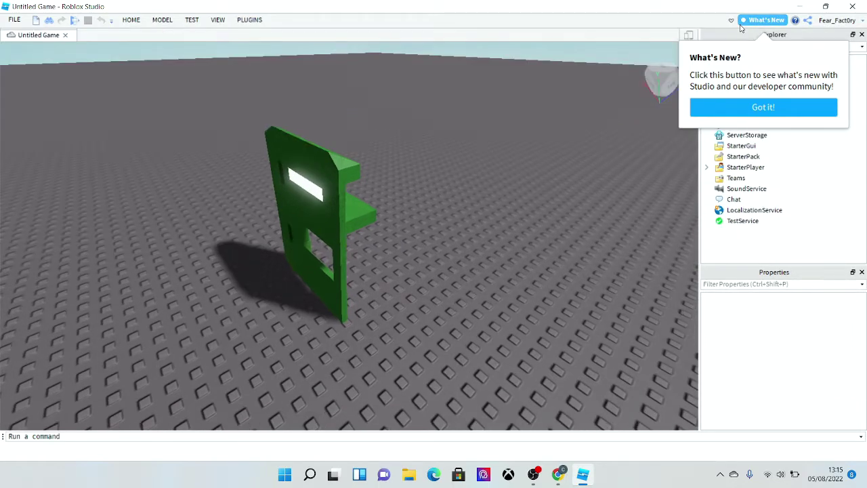
left_click(731, 20)
left_click(763, 107)
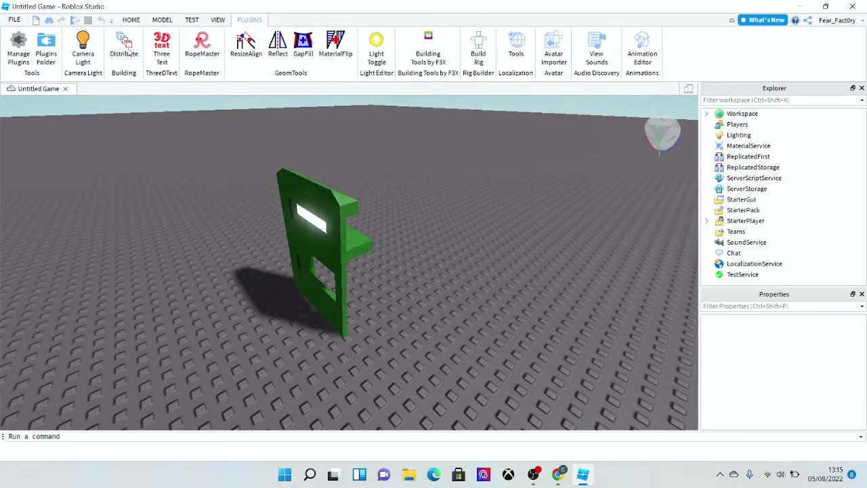
Open plugin management and look through the installed plugins, including Camera Light, and which ones are enabled.
left_click(18, 48)
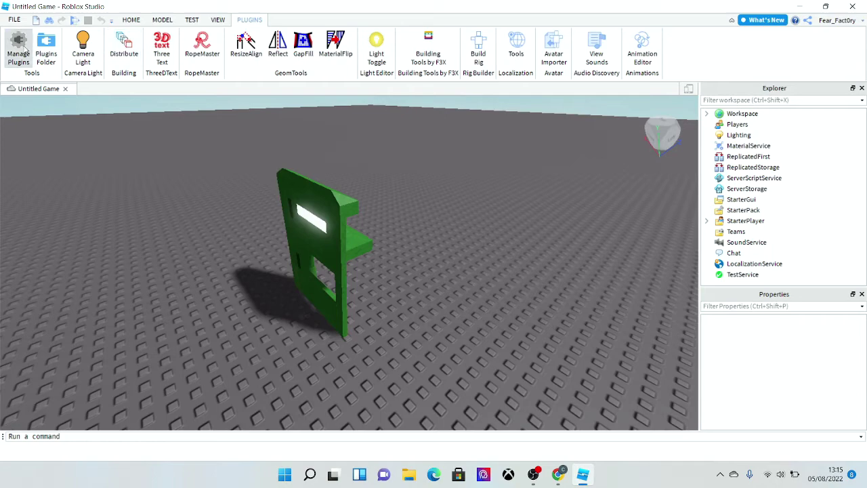
scroll(217, 172, "down", 10)
scroll(217, 172, "up", 10)
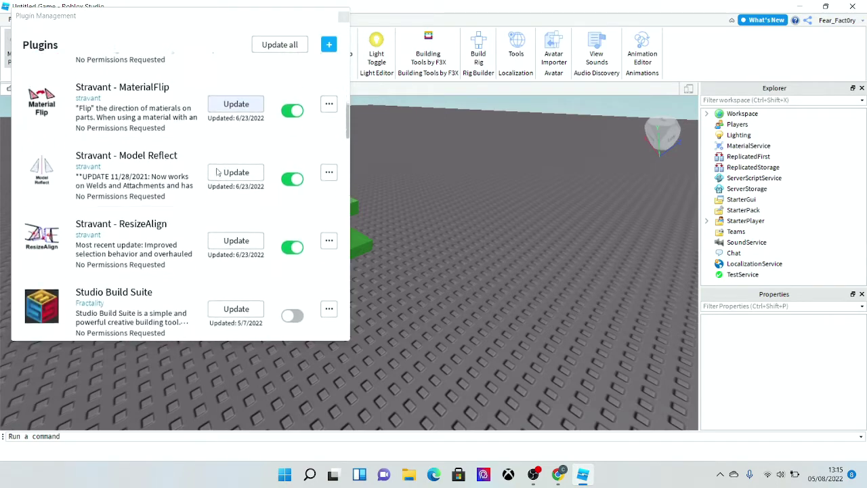
scroll(217, 172, "down", 8)
scroll(216, 172, "down", 10)
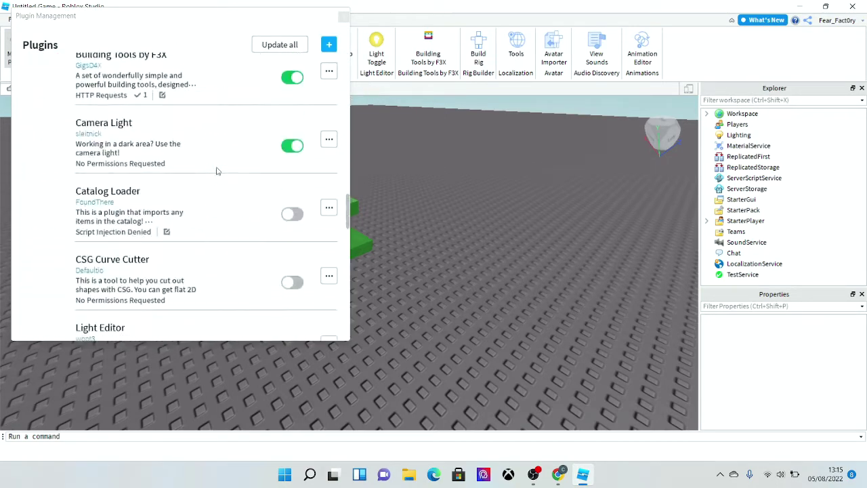
scroll(217, 172, "up", 7)
scroll(215, 171, "down", 3)
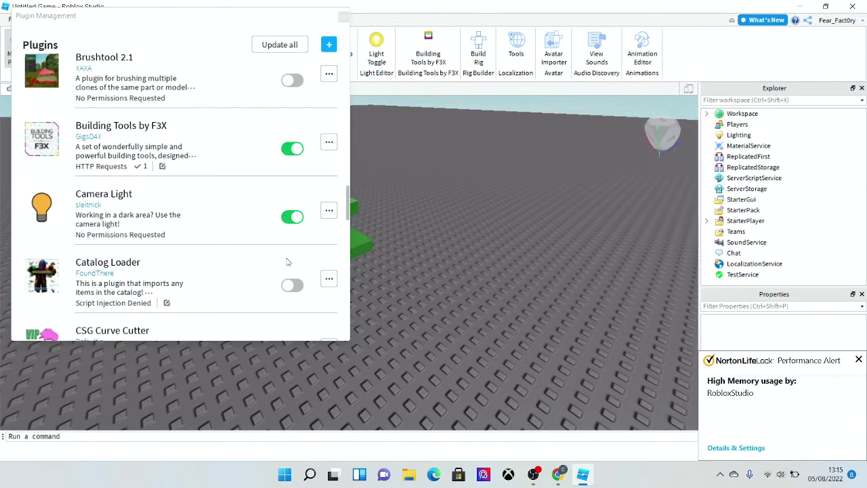
scroll(255, 271, "down", 9)
scroll(258, 267, "down", 10)
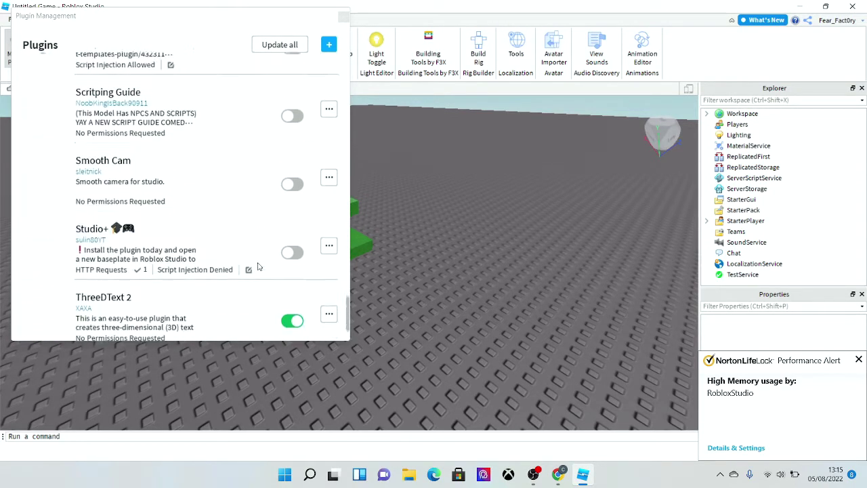
Close the plugin management window and switch on the Camera Light plugin.
left_click(344, 16)
right_click_drag(374, 127, 374, 126)
left_click(83, 48)
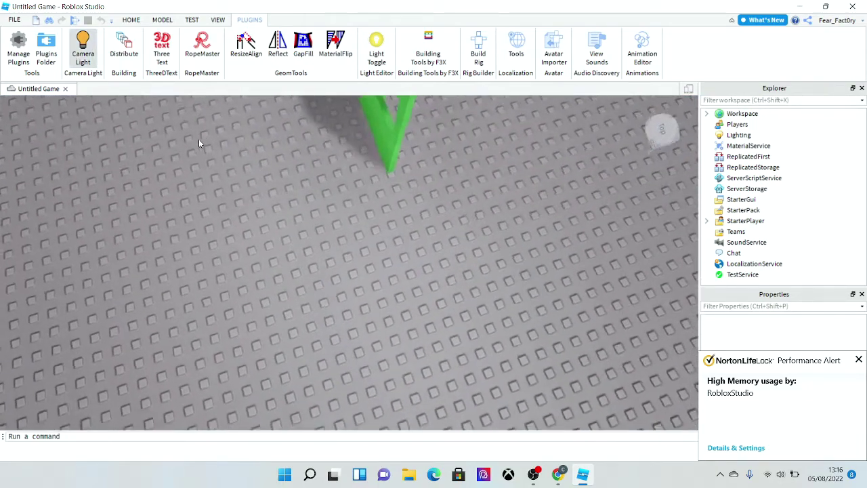
Toggle Camera Light on and off to compare the lighting around the green object, leaving it off.
right_click_drag(199, 139, 199, 138)
key("s")
left_click(91, 64)
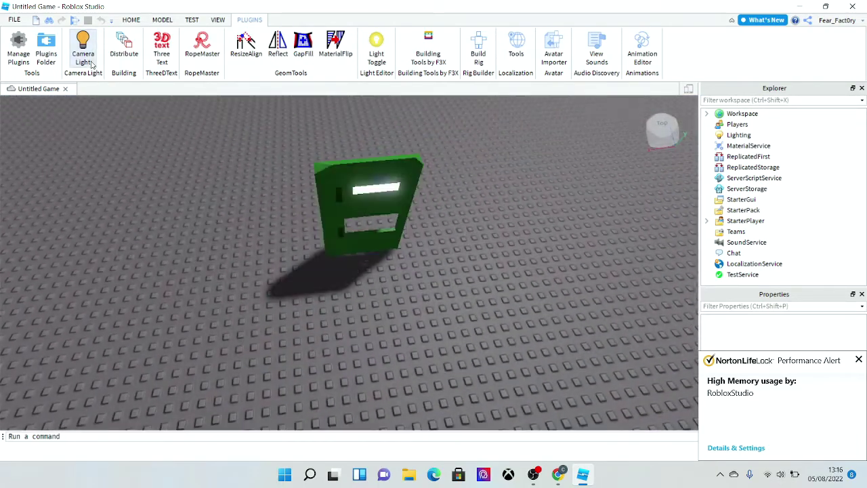
left_click(91, 64)
left_click(91, 64)
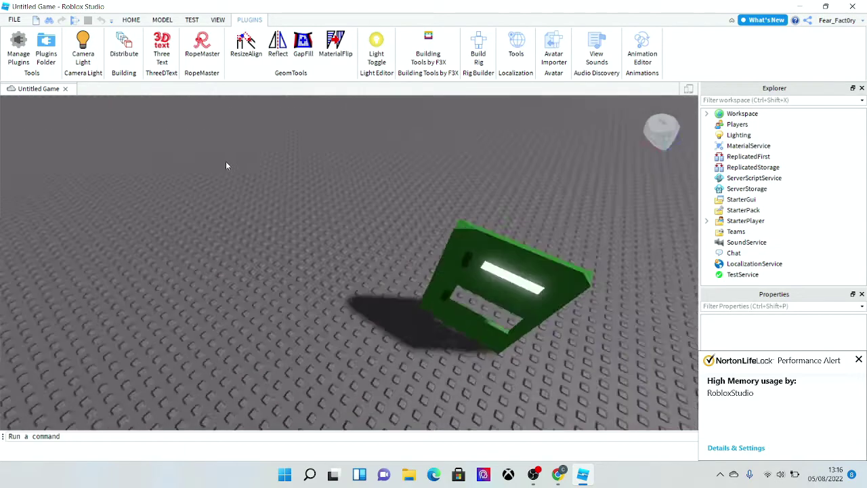
Insert a block part on the baseplate near the green object and focus on it.
left_click(131, 20)
left_click(313, 46)
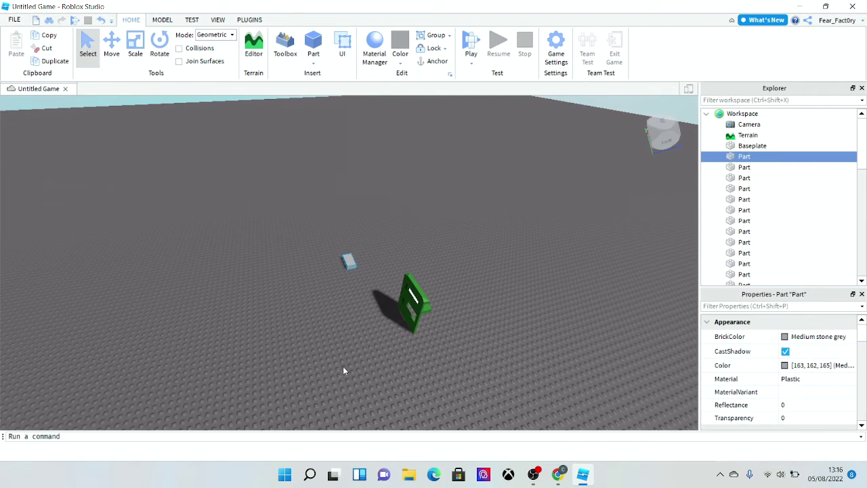
key("f")
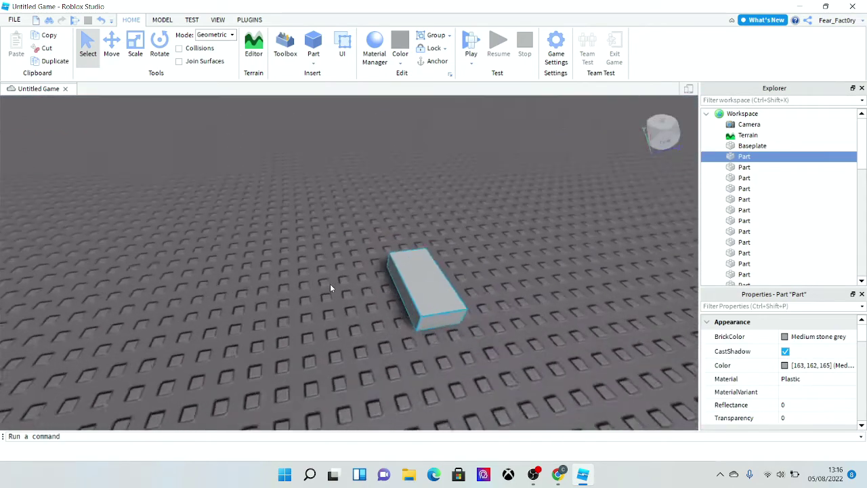
Scale the new part into an upright wall of about 28 × 18 × 2 studs.
left_click(135, 49)
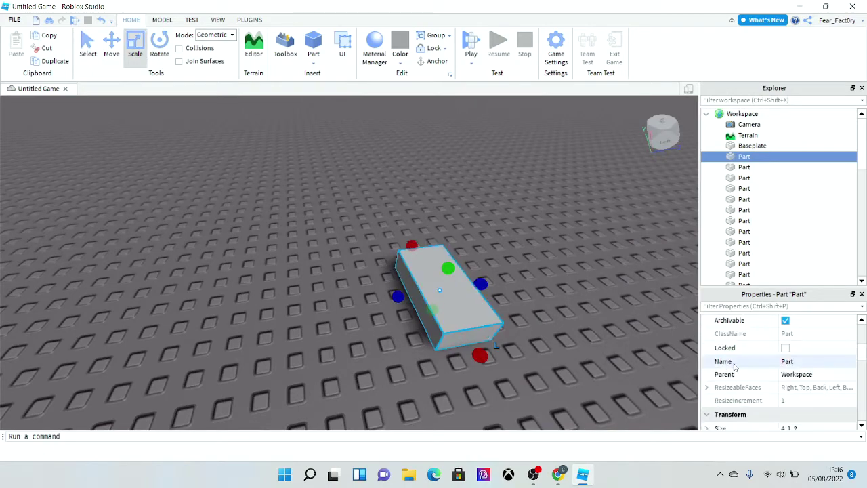
scroll(447, 213, "down", 5)
left_click_drag(449, 268, 409, 172)
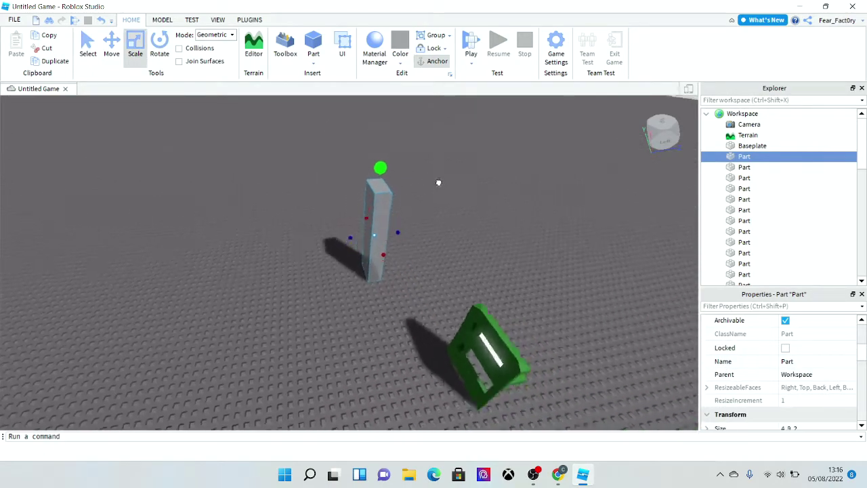
right_click_drag(409, 171, 387, 229)
scroll(387, 229, "up", 4)
left_click_drag(409, 248, 284, 231)
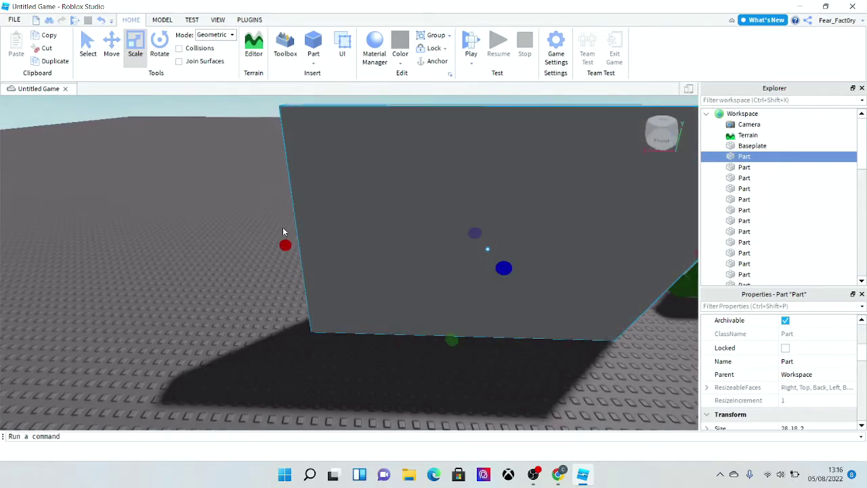
right_click_drag(285, 231, 300, 234)
scroll(300, 234, "down", 5)
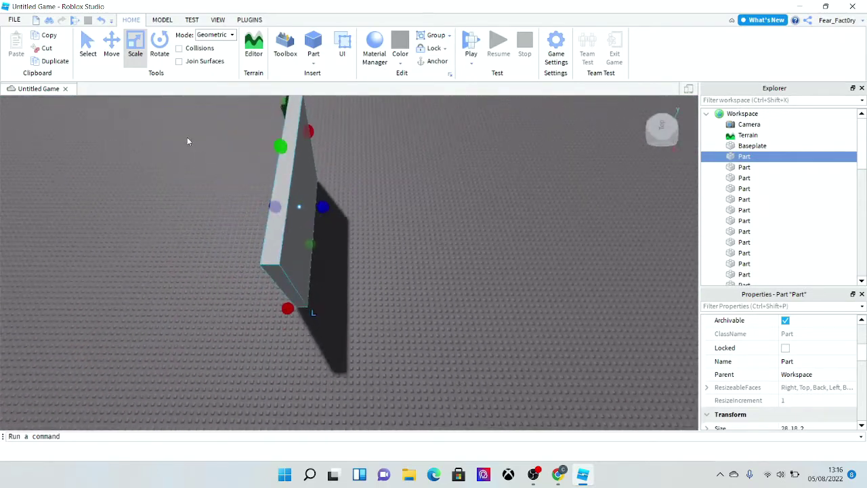
Duplicate the wall and move the copy sideways so it stands parallel to the first one.
left_click(77, 63)
key("ctrl+2")
left_click_drag(325, 203, 421, 215)
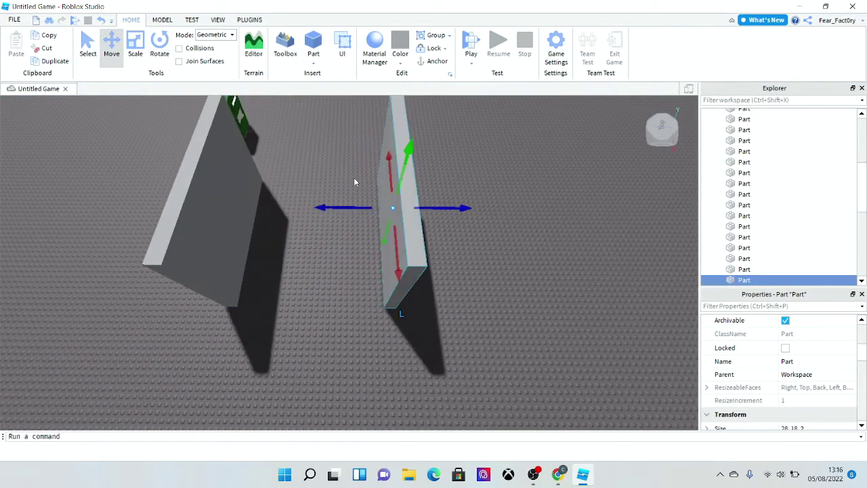
Turn a copy of the wall perpendicular and place it as a back wall between the two parallel walls.
left_click(159, 54)
left_click_drag(339, 213, 377, 287)
right_click_drag(377, 287, 377, 286)
left_click_drag(378, 287, 377, 286)
right_click_drag(378, 286, 378, 287)
left_click_drag(378, 287, 296, 185)
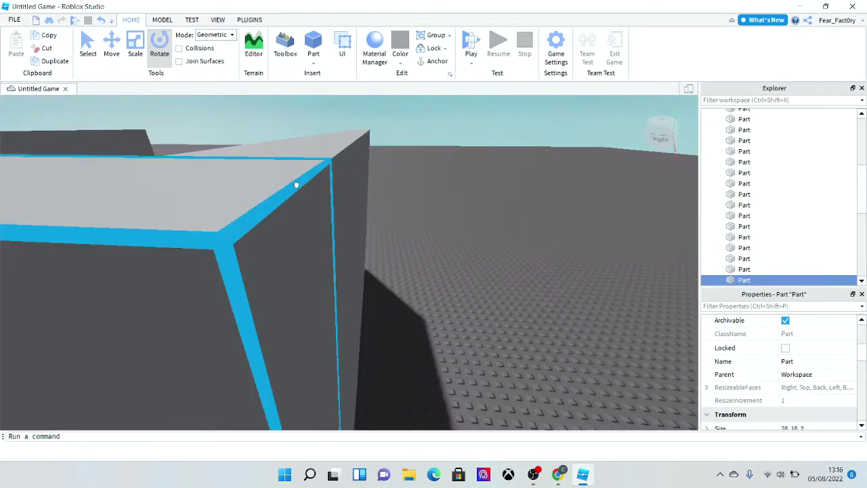
right_click_drag(296, 185, 312, 263)
Lengthen the back wall to 29 studs so its end lines up with the side wall's outer face.
left_click(145, 60)
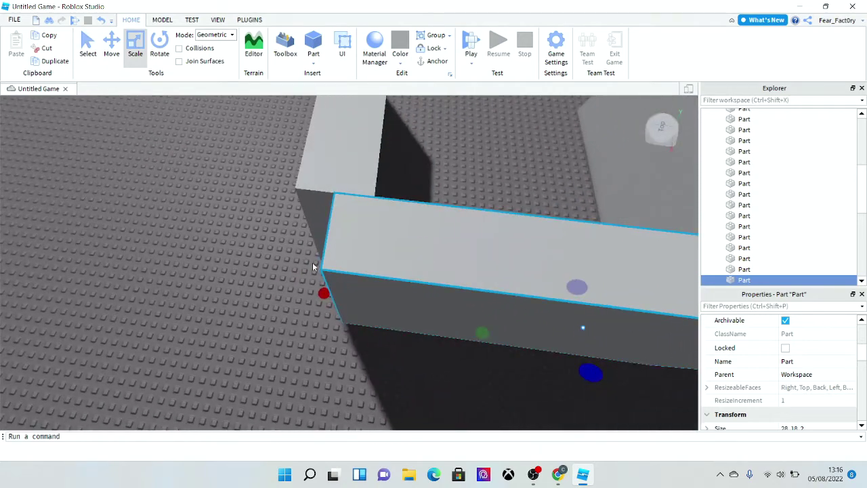
left_click_drag(321, 290, 307, 292)
right_click_drag(308, 292, 277, 217)
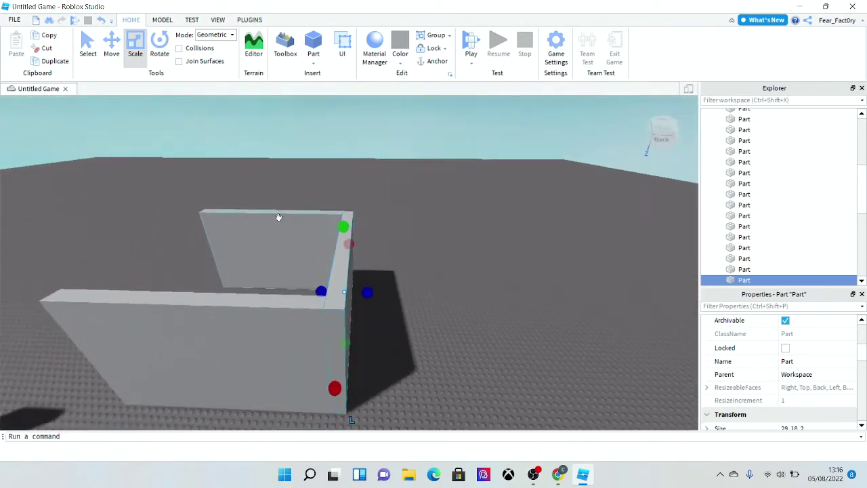
Rotate a copy of the back wall flat and place it on top of the walls as a roof.
left_click(161, 57)
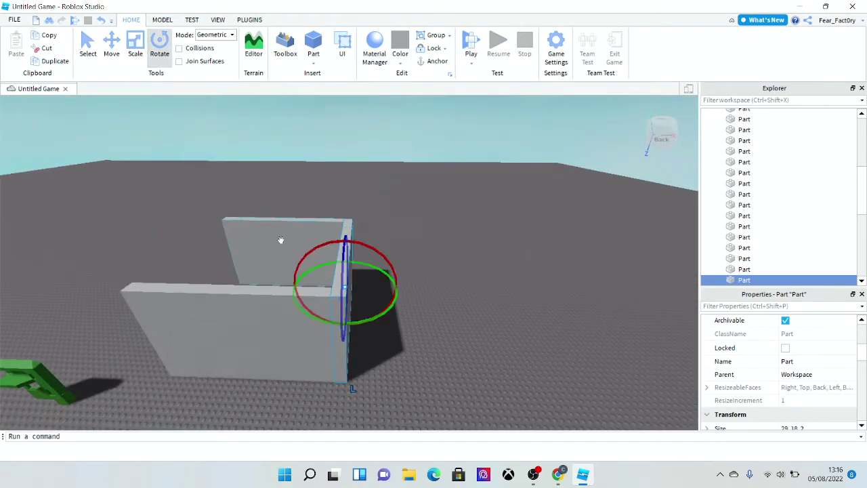
left_click_drag(303, 260, 280, 324)
left_click_drag(376, 333, 325, 313)
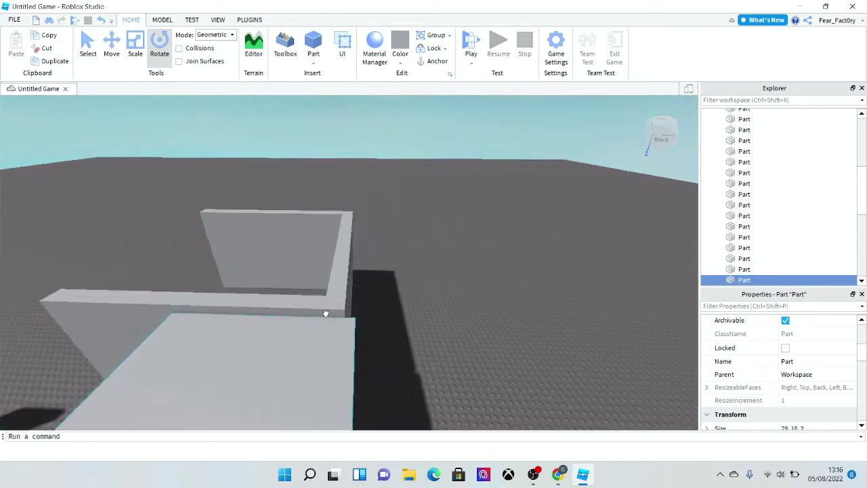
right_click_drag(325, 313, 322, 317)
left_click_drag(321, 316, 276, 288)
right_click_drag(276, 288, 275, 289)
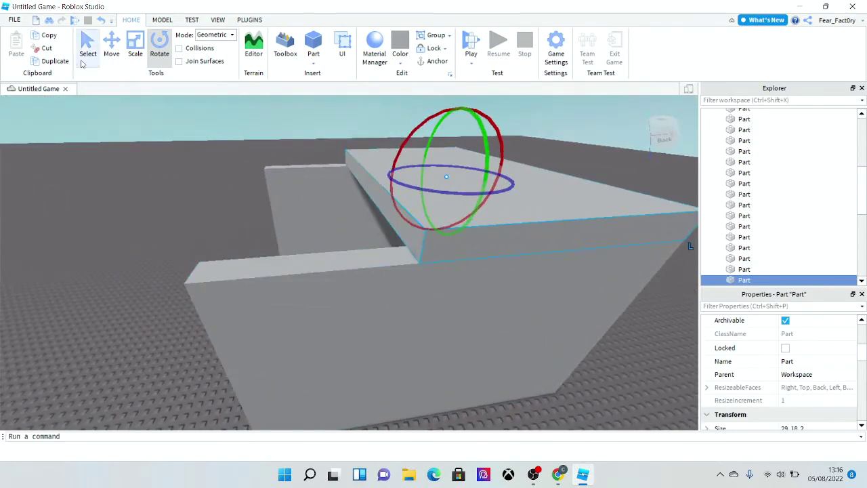
Extend the roof forward to 30 studs so it covers the full depth of the side walls.
left_click(113, 49)
right_click_drag(247, 150, 247, 175)
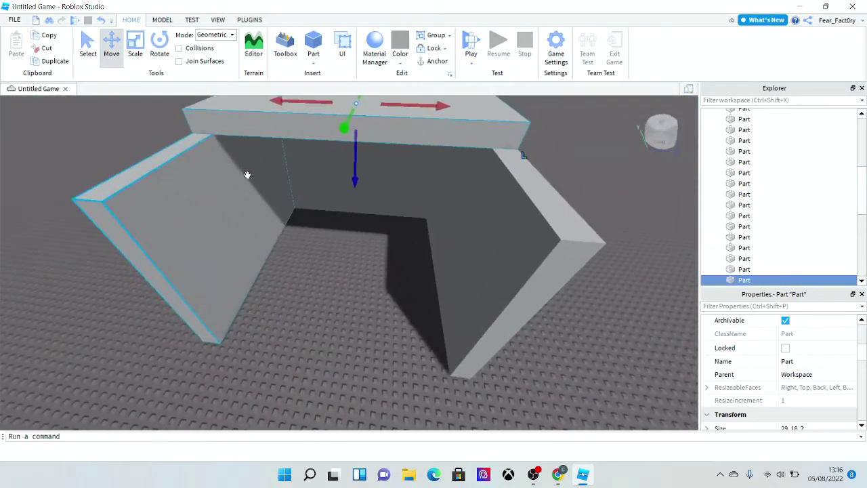
scroll(247, 174, "down", 5)
mouse_move(370, 215)
right_mouse_down()
mouse_move(377, 203)
mouse_move(371, 211)
right_mouse_up()
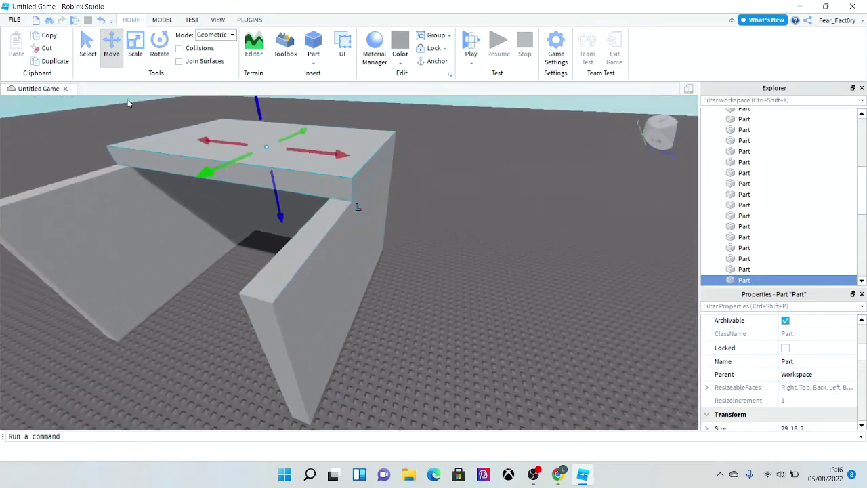
left_click(139, 54)
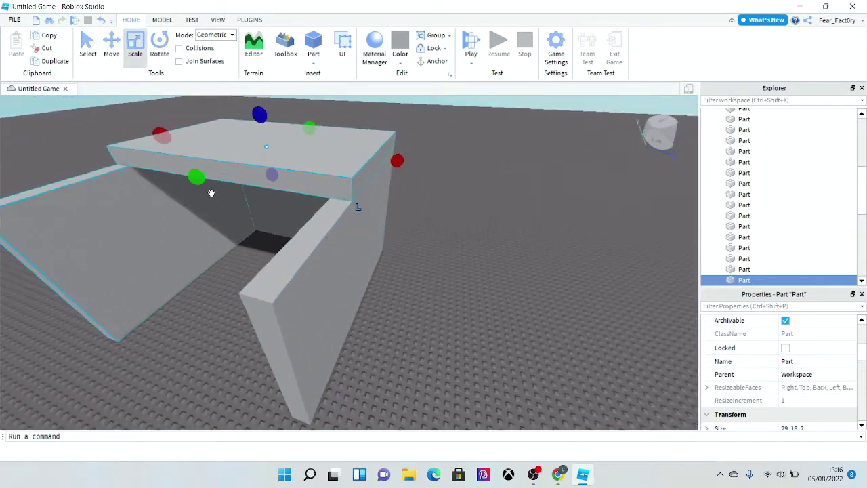
left_click_drag(212, 193, 81, 284)
key("a")
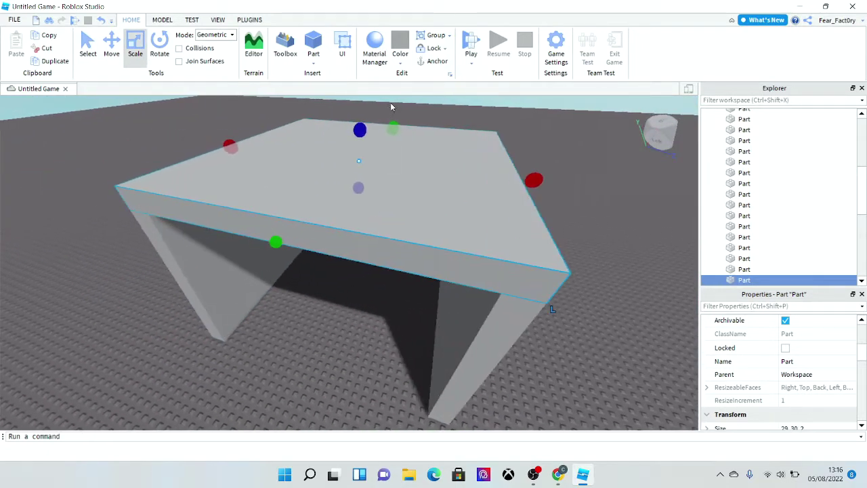
Select the roof together with all three walls and set their material to Slate.
key("w")
scroll(426, 264, "down", 5)
scroll(419, 275, "up", 5)
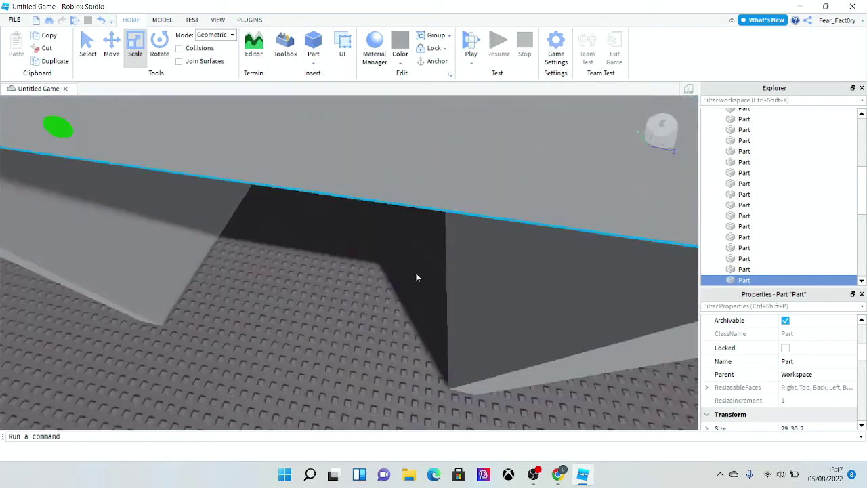
right_click_drag(417, 277, 377, 277)
left_click(542, 286, "ctrl")
left_click(444, 255, "ctrl")
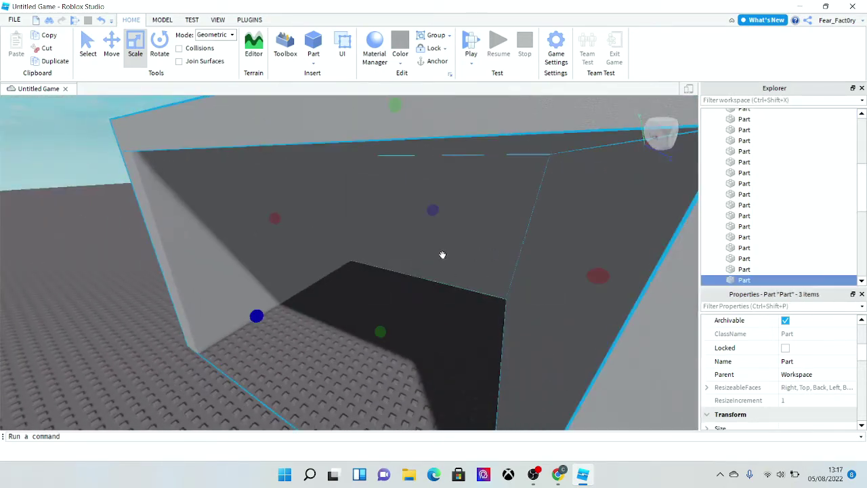
scroll(759, 389, "up", 3)
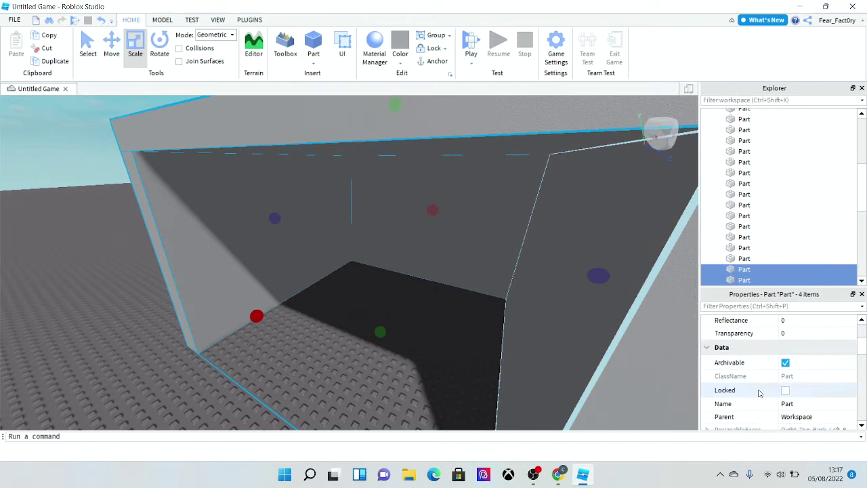
left_click(792, 382)
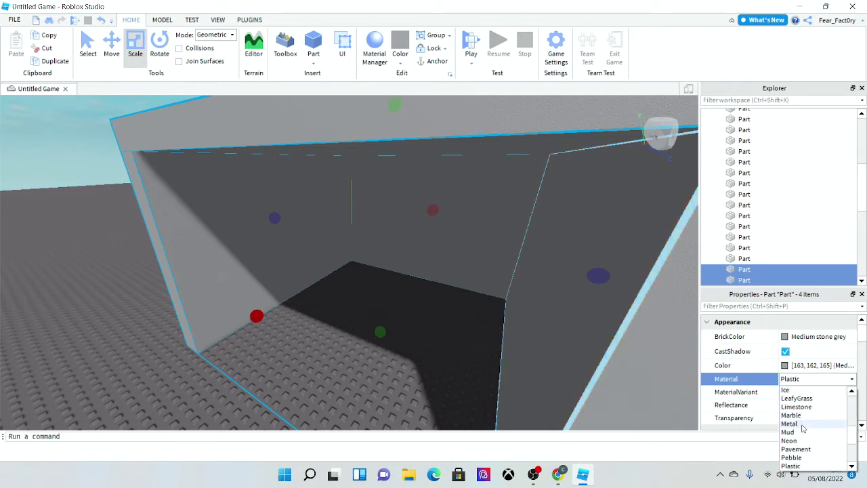
left_click(803, 435)
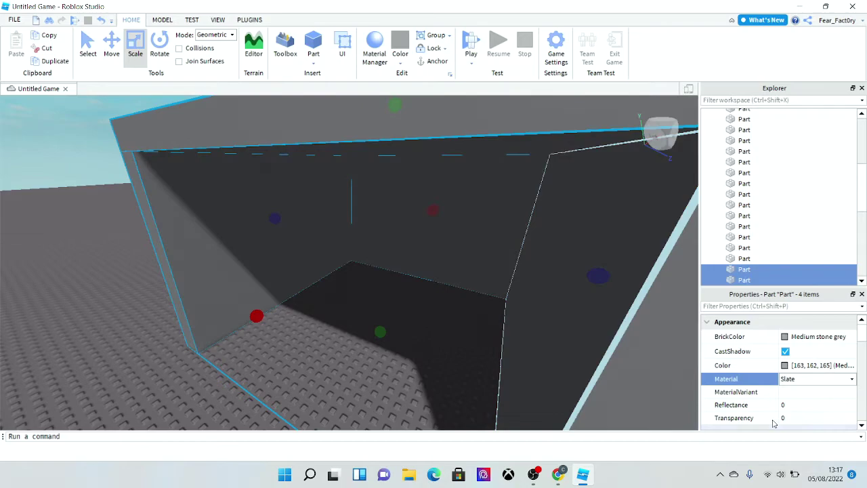
Colour the selected roof and walls Dark stone grey.
scroll(372, 372, "down", 5)
scroll(371, 375, "up", 3)
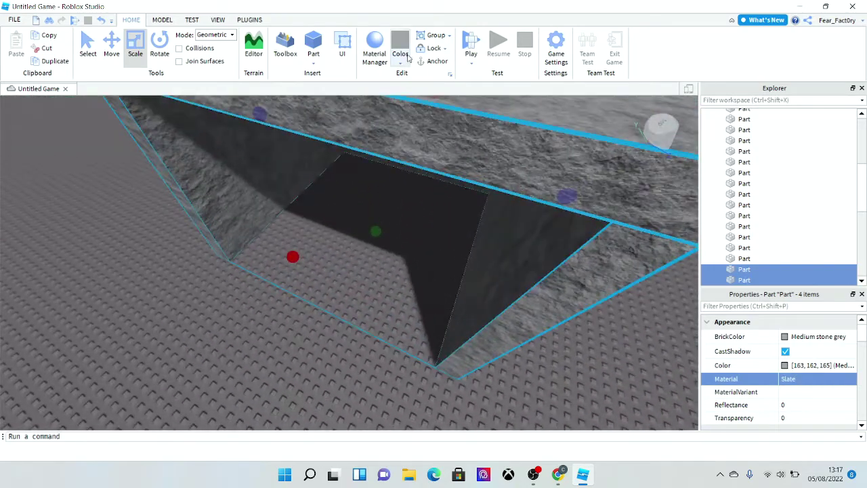
left_click(401, 63)
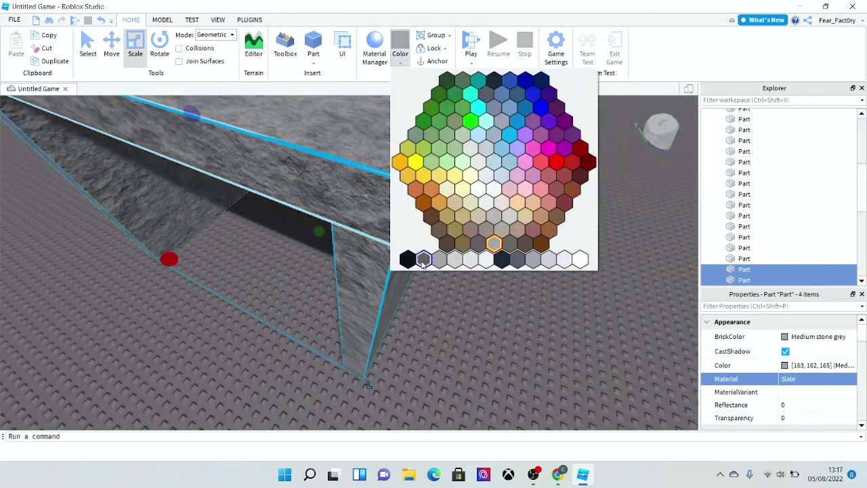
left_click(423, 263)
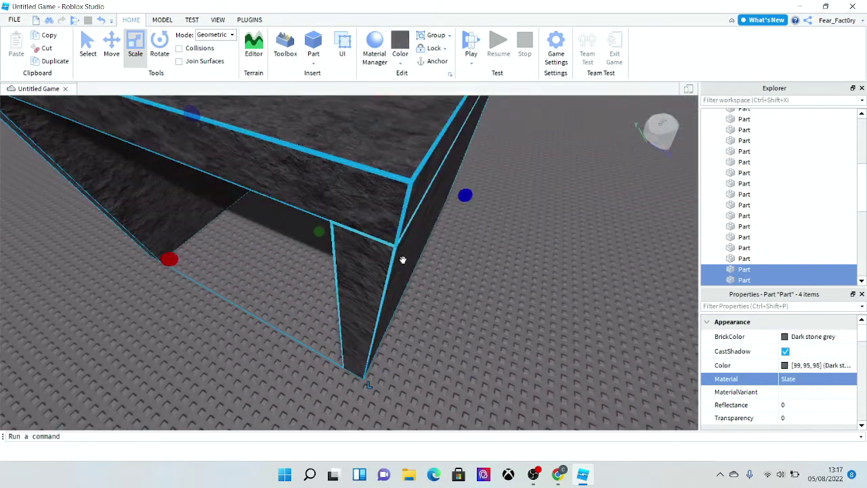
Select the four slate parts together, group them into a model and name it Cave.
scroll(381, 284, "down", 2)
left_click(382, 285)
scroll(447, 316, "down", 1)
scroll(448, 317, "up", 4)
right_click_drag(447, 316, 445, 317)
scroll(447, 318, "down", 5)
scroll(445, 317, "down", 2)
left_click_drag(248, 149, 464, 320)
left_click_drag(390, 260, 400, 235)
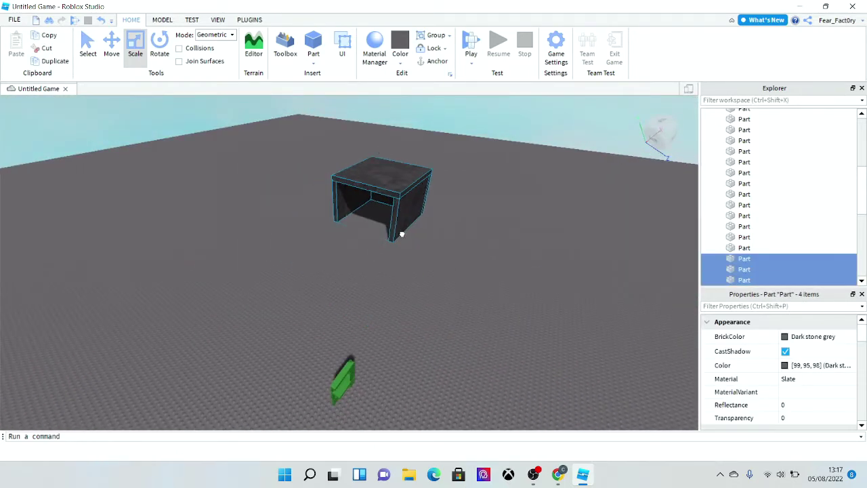
right_click_drag(458, 240, 458, 240)
scroll(458, 241, "up", 3)
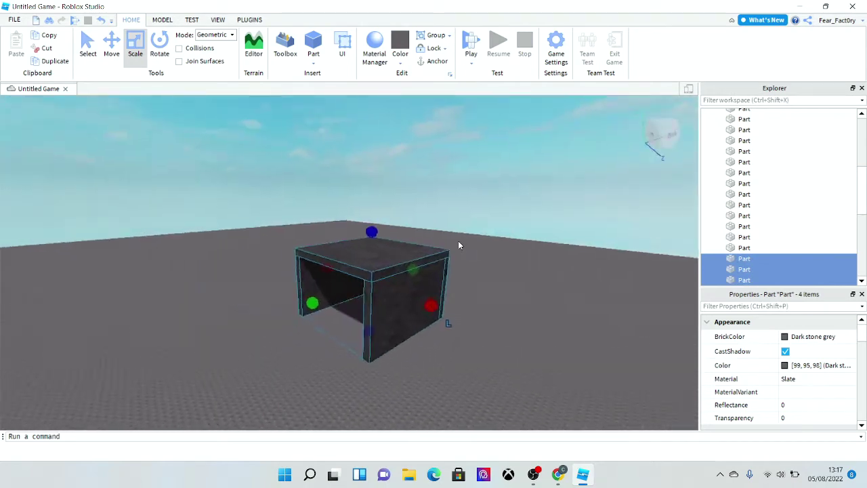
left_click(435, 35)
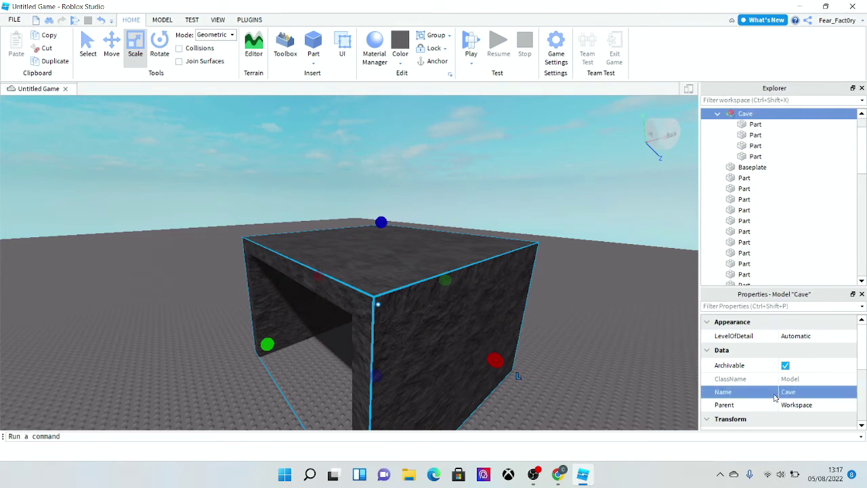
Deselect the cave, bring its entrance into view and start a Play Here test.
left_click(180, 256)
right_click_drag(180, 256, 180, 256)
key("a")
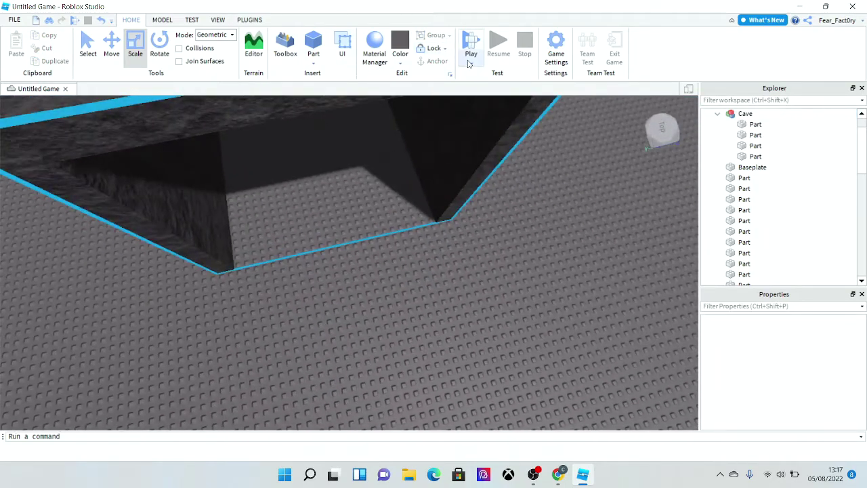
left_click(470, 64)
left_click(494, 87)
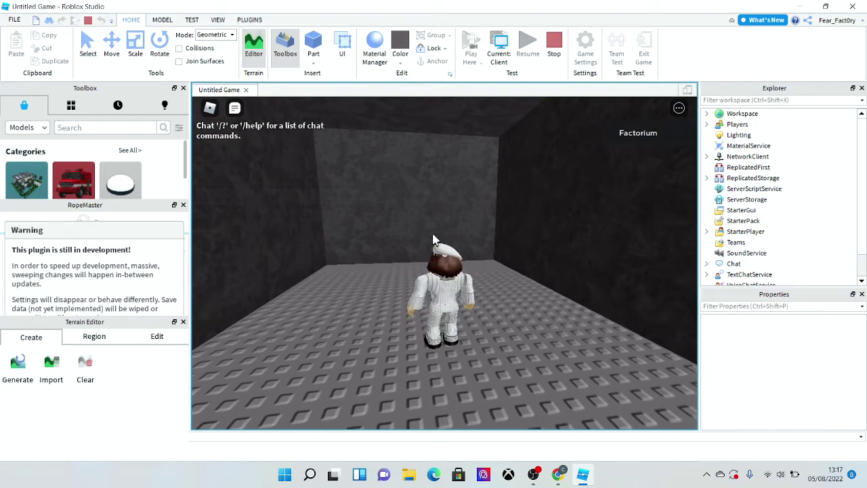
Walk the character around inside the cave and examine how dark it is.
right_click_drag(433, 234, 433, 234)
key("w")
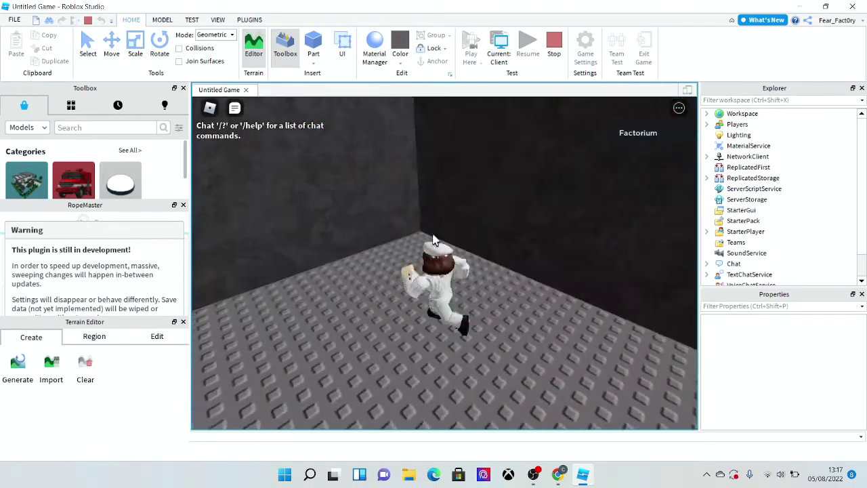
right_click_drag(404, 293, 404, 294)
key("w")
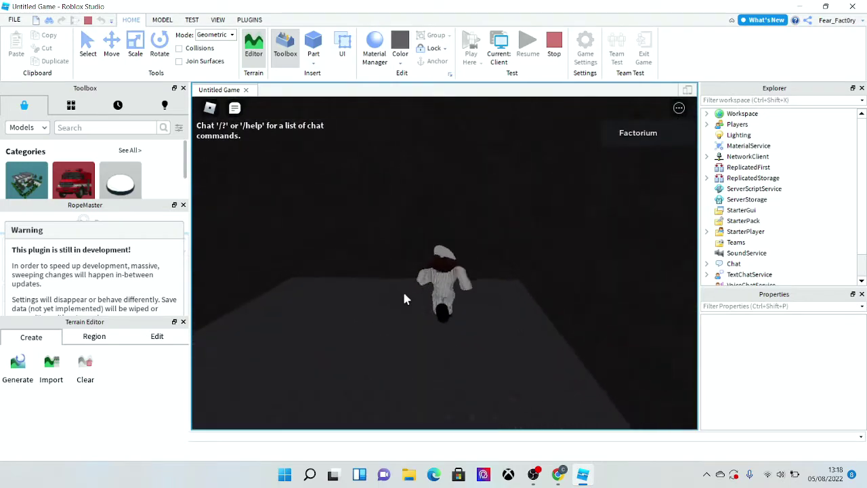
Check the cave from its entrance with the character and end the play test.
scroll(403, 293, "up", 6)
key("w")
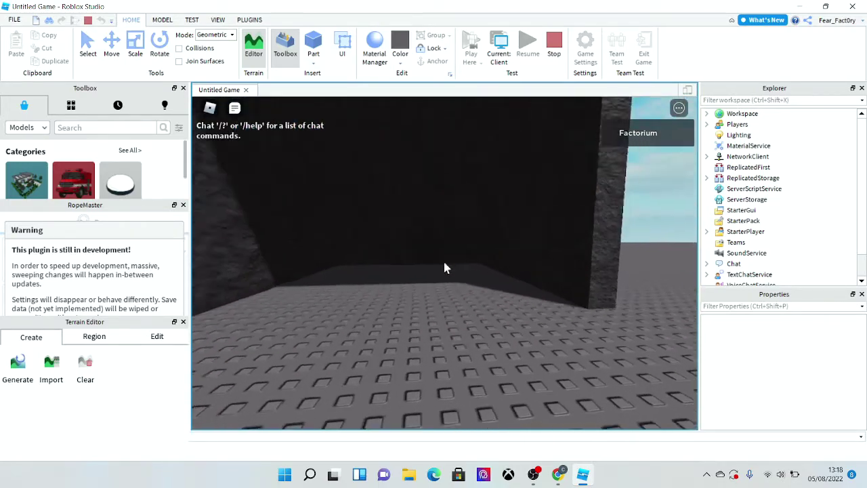
scroll(444, 268, "down", 3)
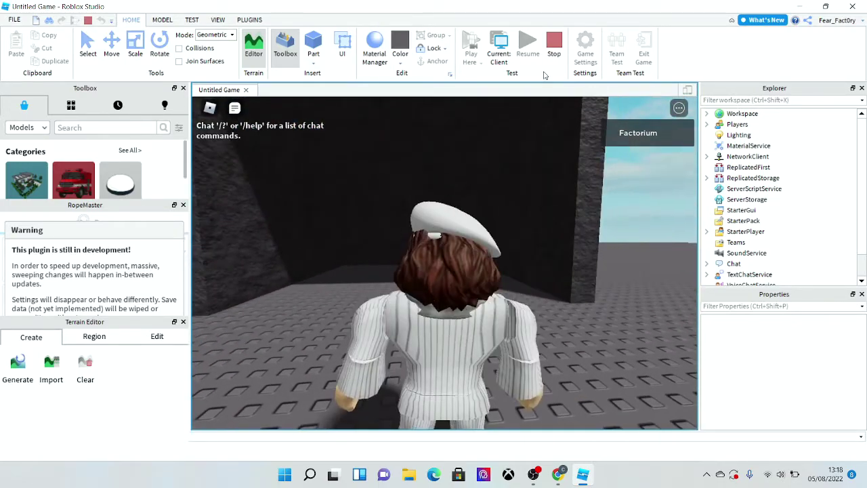
left_click(547, 61)
Turn on the Camera Light plugin at the cave entrance and inspect the lit interior.
scroll(515, 177, "up", 4)
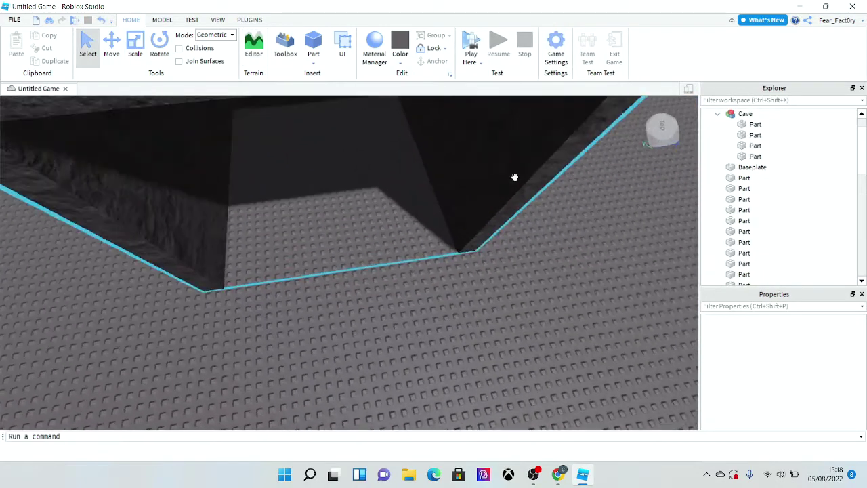
right_click_drag(515, 177, 515, 177)
scroll(515, 177, "down", 4)
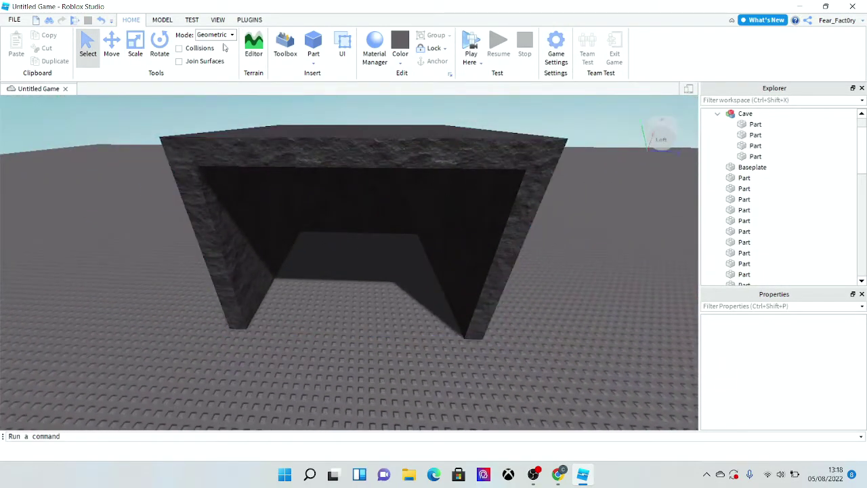
left_click(250, 21)
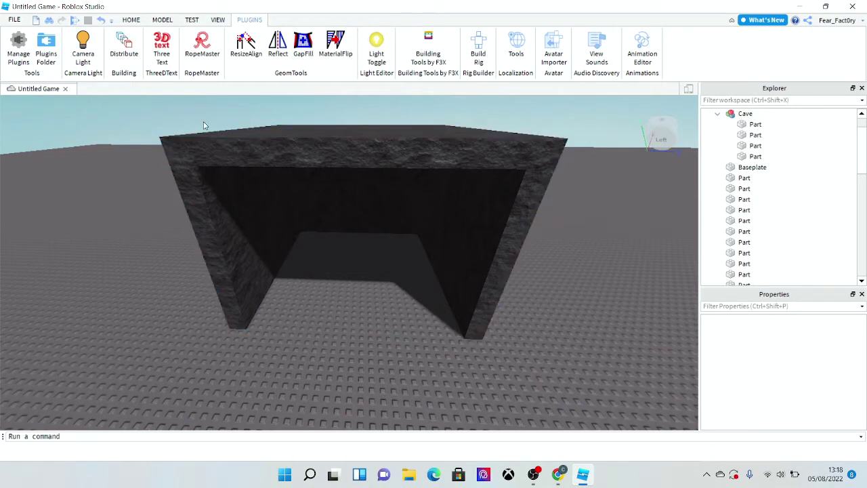
left_click(83, 48)
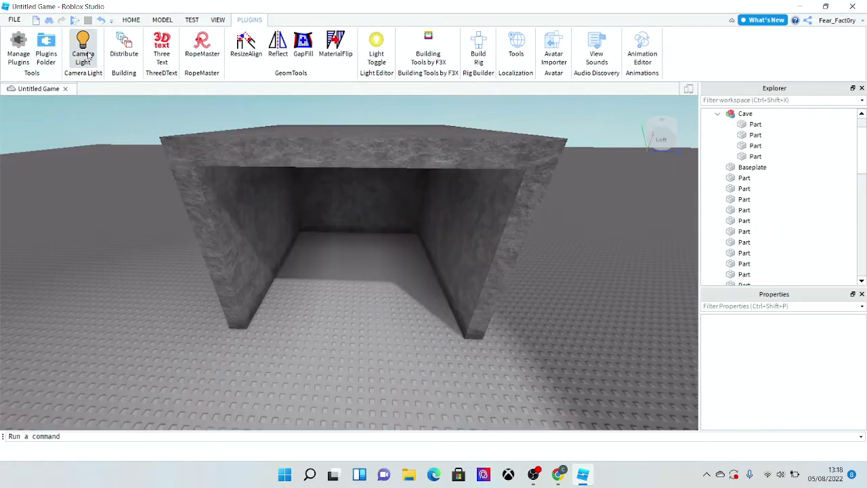
scroll(252, 180, "up", 5)
scroll(252, 181, "up", 3)
right_click_drag(252, 181, 253, 180)
Insert a block part and place it on the floor inside the cave.
left_click(134, 19)
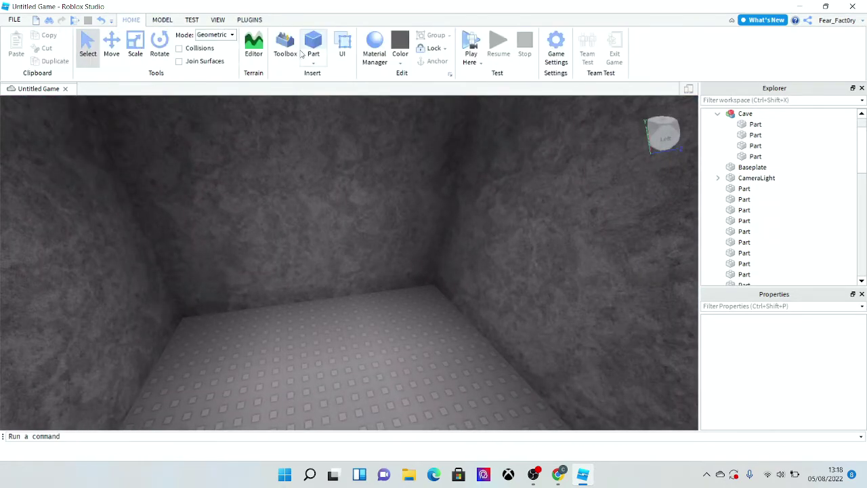
right_click_drag(324, 169, 340, 171)
scroll(324, 168, "down", 6)
scroll(325, 170, "up", 2)
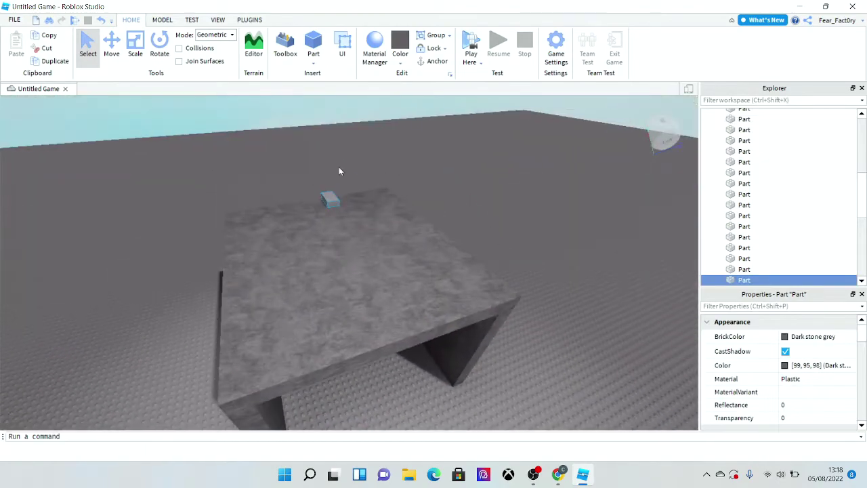
scroll(359, 285, "up", 10)
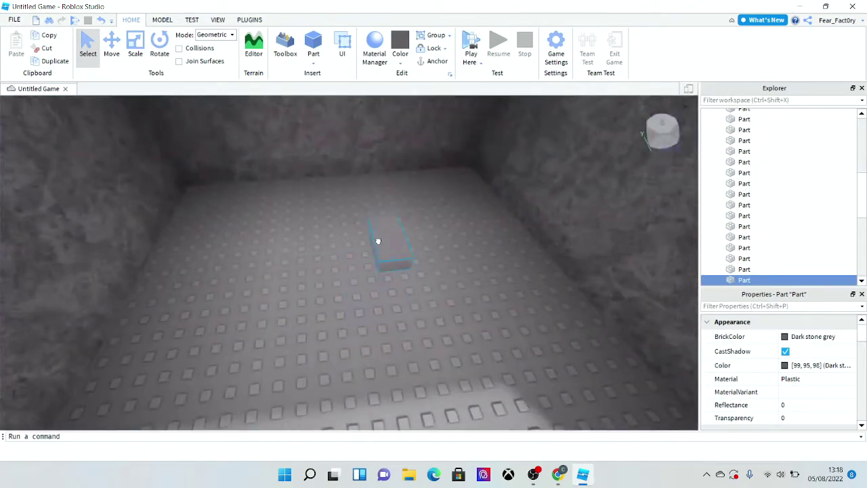
scroll(274, 154, "up", 3)
Scale the new block wider and stretch it upward into a pillar.
left_click_drag(385, 192, 365, 195)
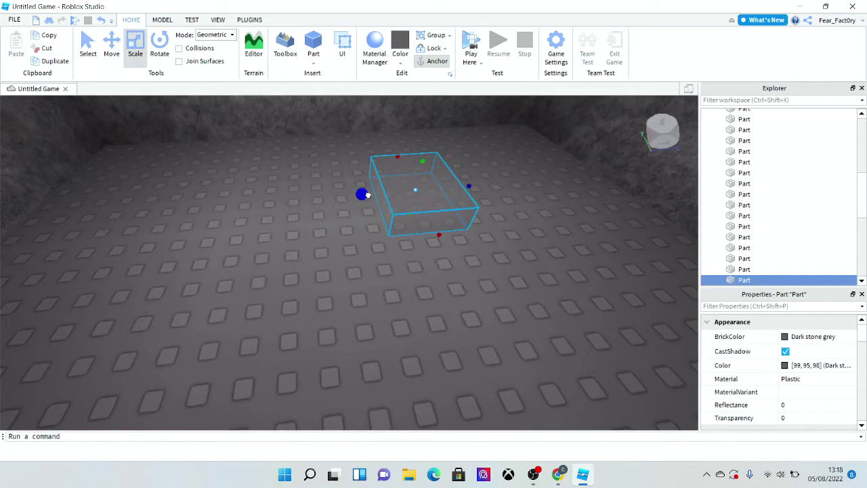
right_click_drag(316, 189, 340, 191)
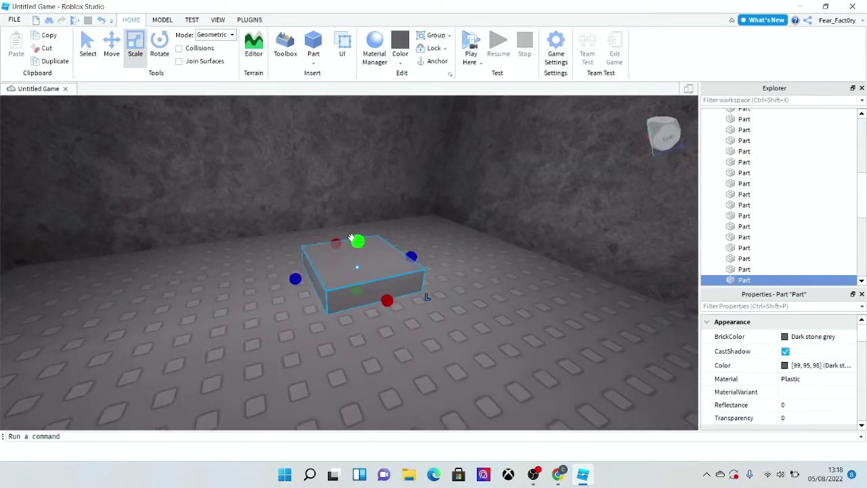
left_click_drag(351, 237, 345, 185)
right_click_drag(345, 185, 345, 186)
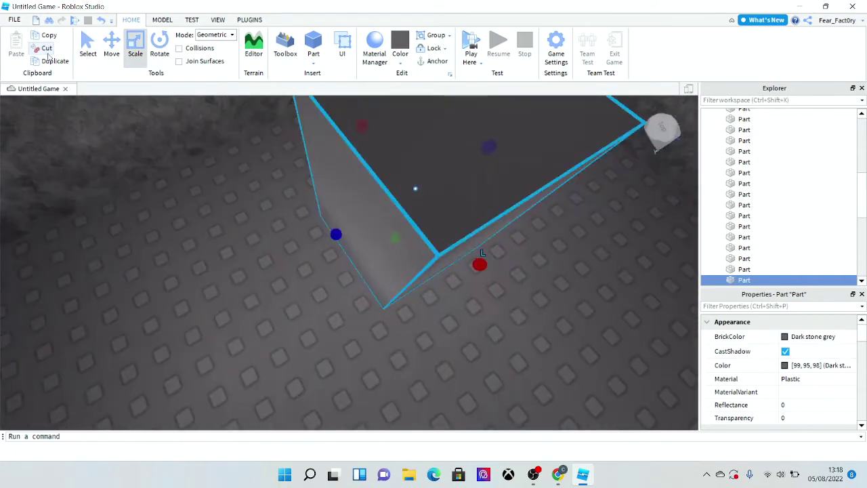
Duplicate the pillar block, stack the copy on top of it and reduce the copy's height.
left_click_drag(424, 222, 432, 192)
right_click_drag(432, 192, 432, 193)
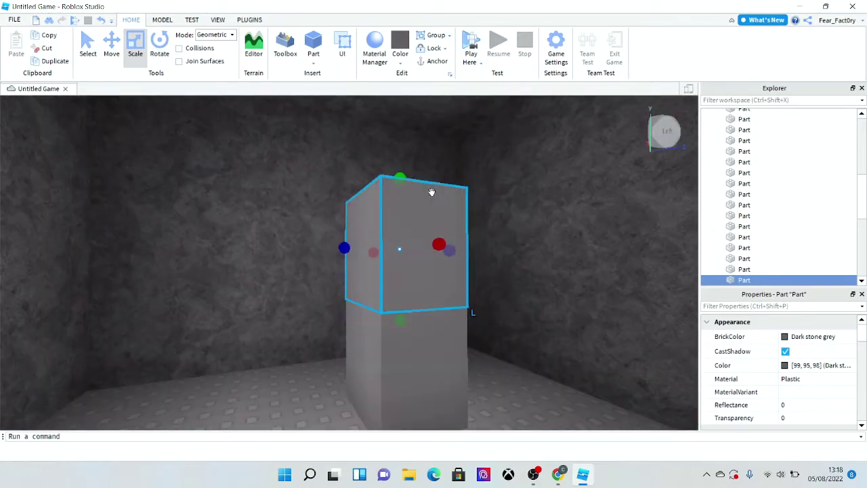
left_click_drag(406, 174, 412, 227)
right_click_drag(412, 227, 399, 107)
Colour the upper block Really red and the lower block Dark stone grey, leaving both deselected.
left_click(404, 65)
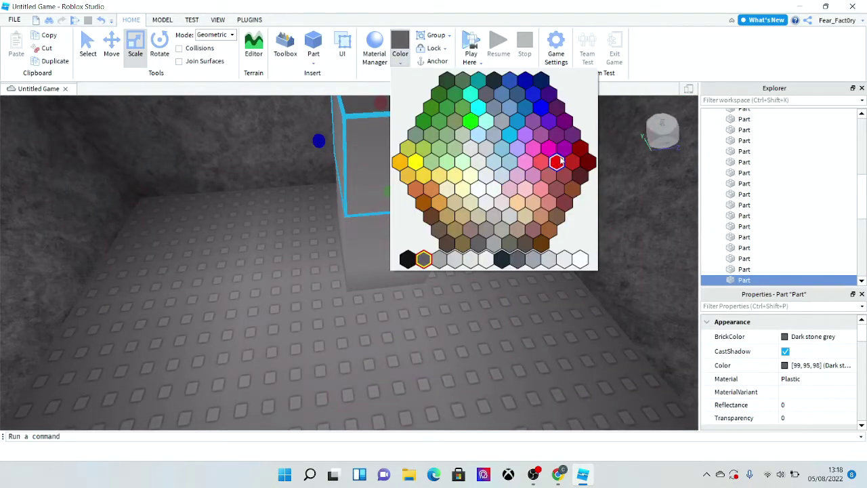
left_click(557, 162)
left_click(407, 254)
left_click(400, 63)
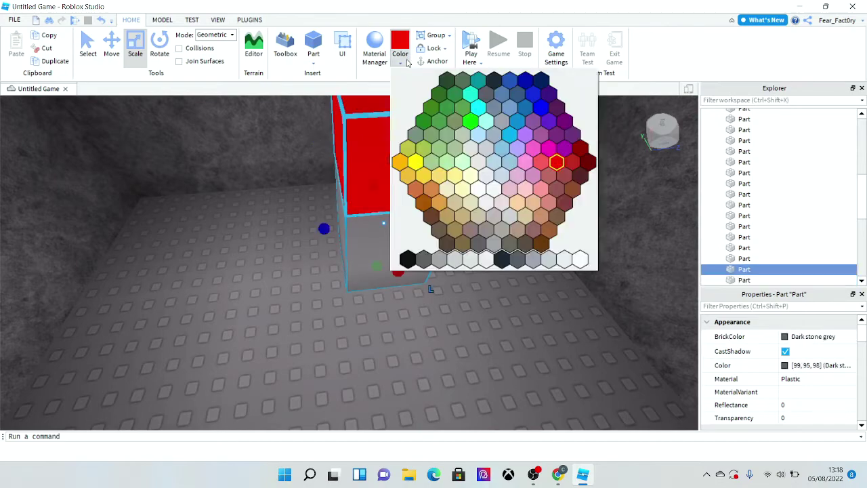
left_click(425, 260)
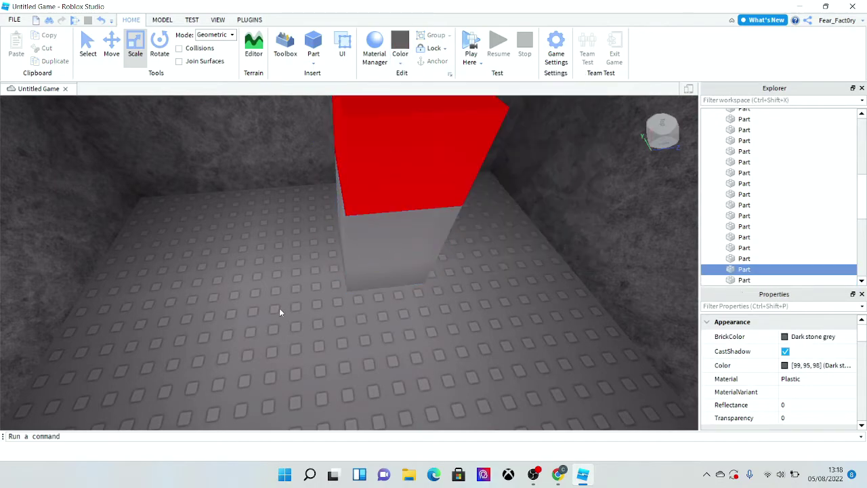
left_click(280, 312)
Frame the two-block pillar inside the cave and turn off Camera Light.
right_click_drag(279, 312, 280, 311)
scroll(280, 311, "down", 3)
left_click(255, 20)
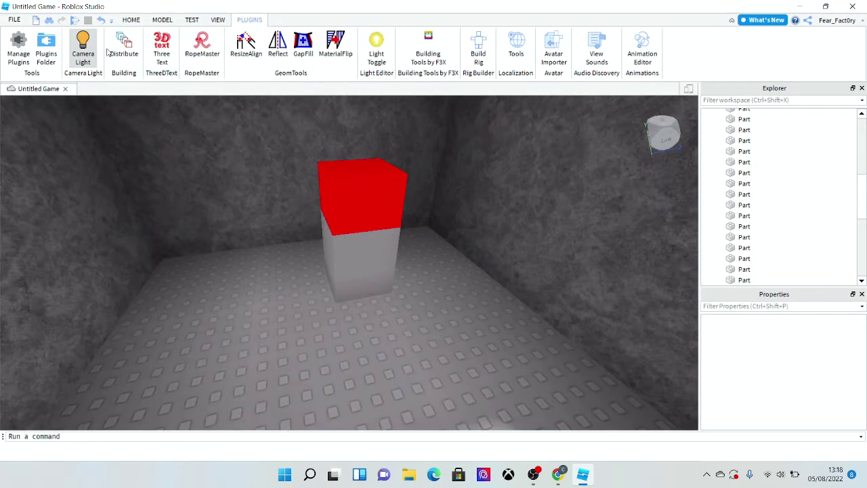
left_click(95, 53)
Examine how the red and grey blocks look in the unlit cave from several angles.
right_click_drag(261, 169, 347, 192)
scroll(346, 192, "up", 3)
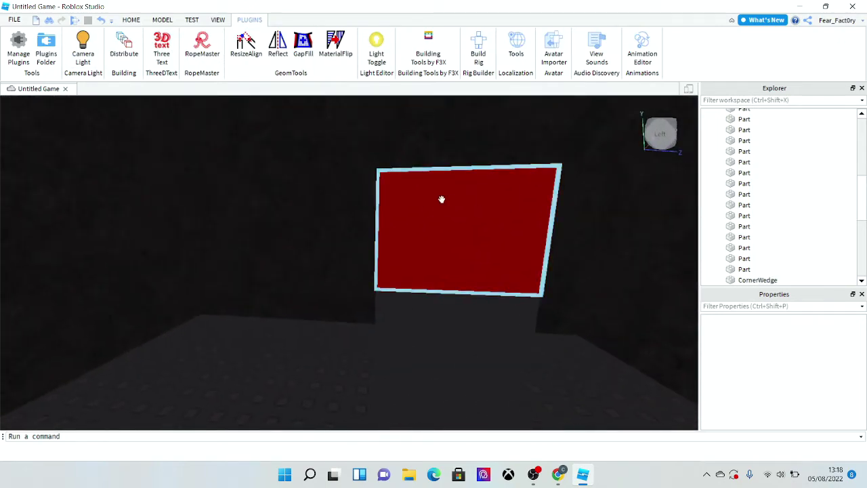
scroll(446, 210, "down", 5)
right_click_drag(442, 200, 446, 210)
scroll(447, 211, "up", 3)
scroll(446, 211, "up", 2)
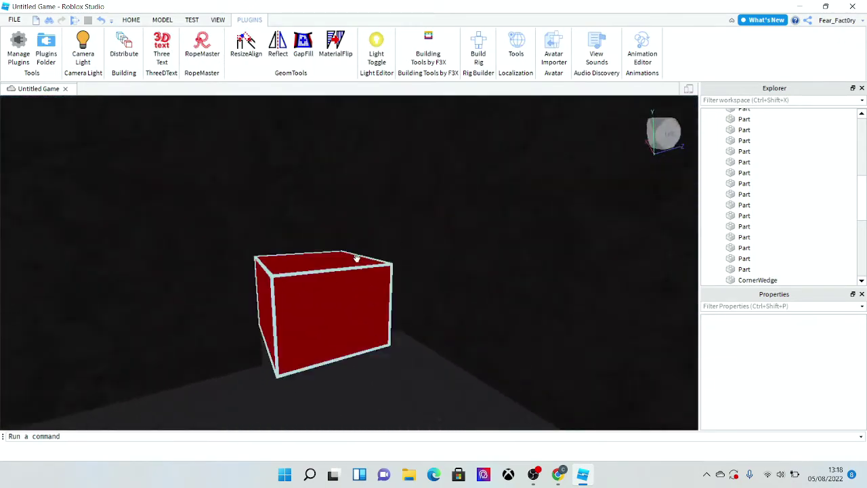
right_click_drag(329, 258, 354, 248)
left_click(383, 237)
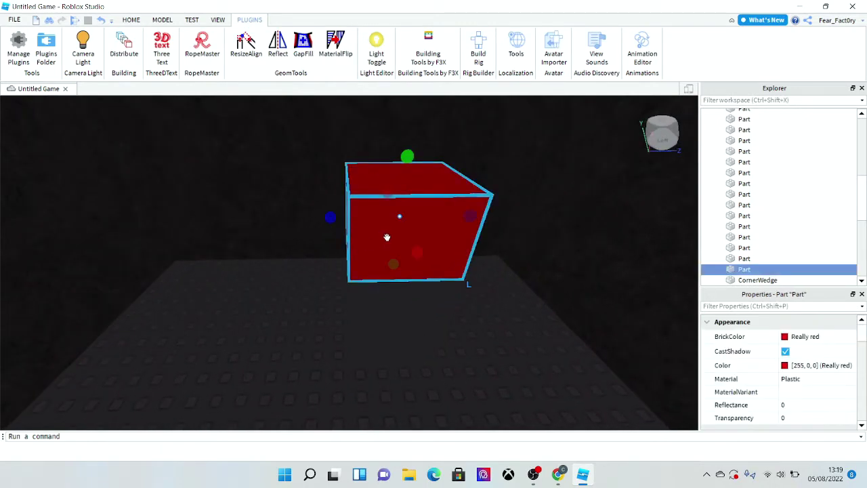
right_click_drag(338, 287, 338, 287)
left_click(353, 261)
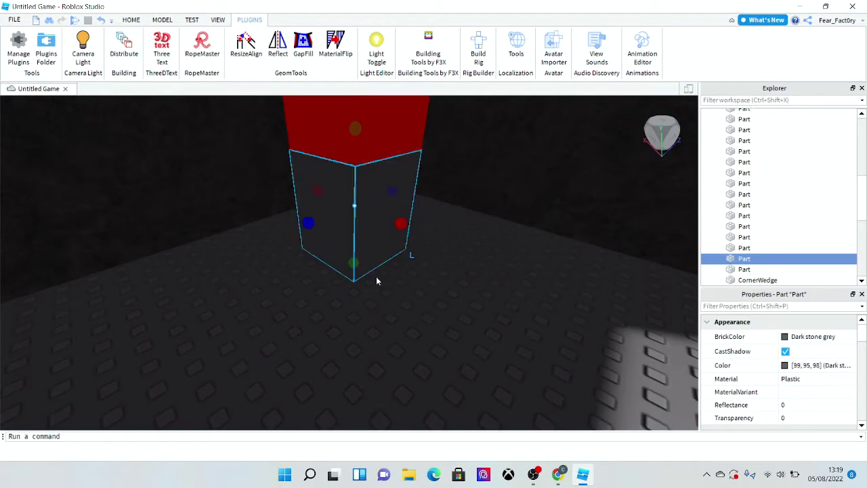
left_click(433, 232)
right_click_drag(380, 264, 379, 263)
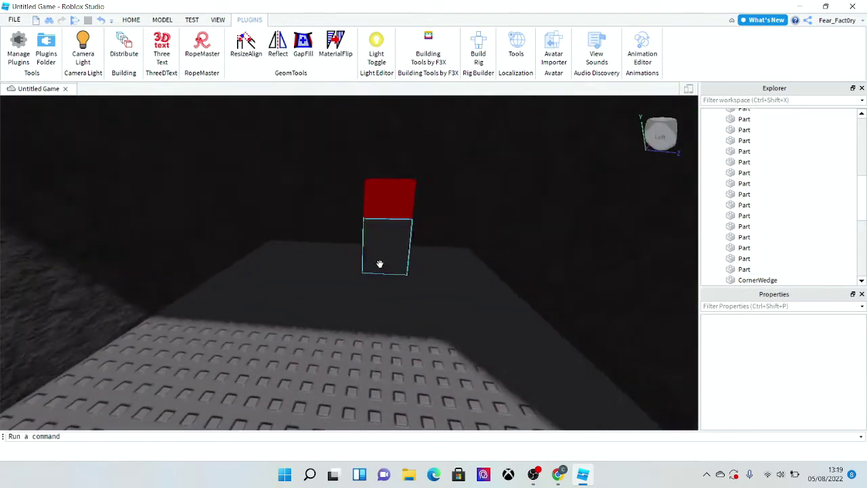
Set the lower block's material to Slate and deselect it.
scroll(379, 263, "up", 3)
left_click(410, 223)
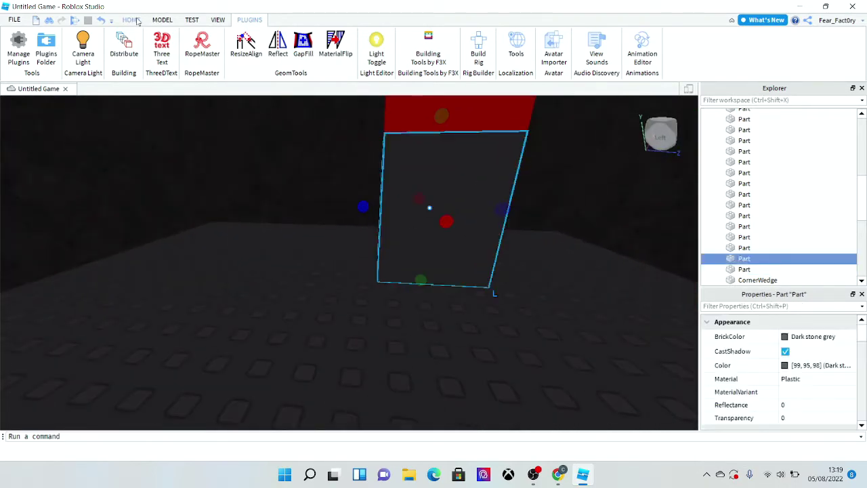
left_click(136, 20)
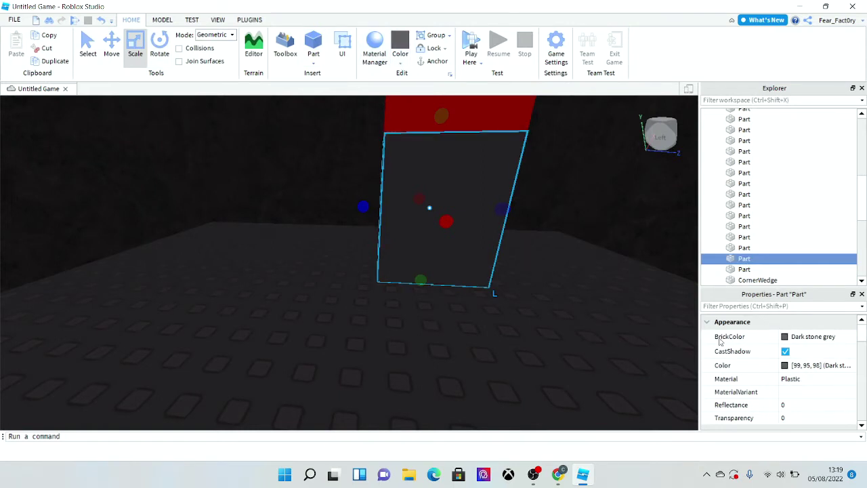
left_click(811, 381)
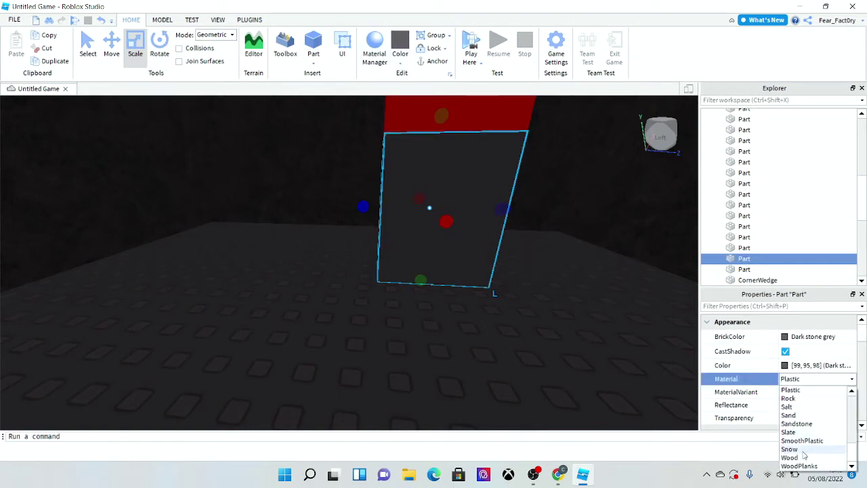
left_click(797, 434)
left_click(421, 327)
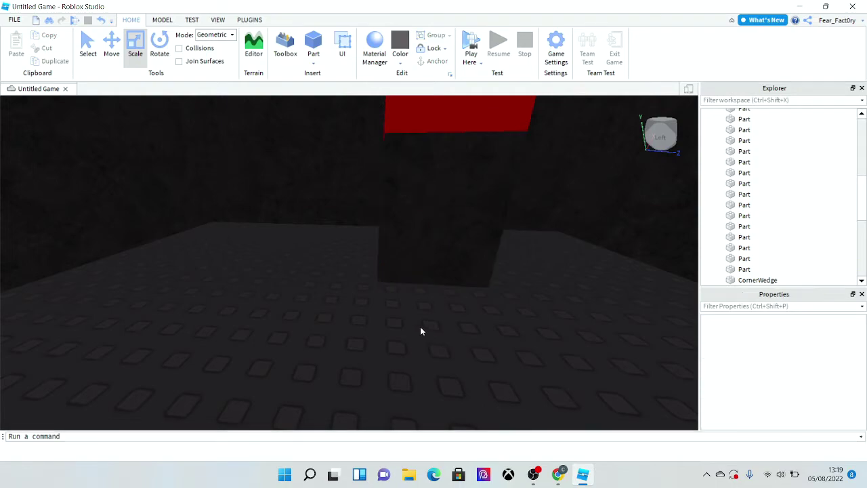
Try to move the red block from the top of the pillar in the dark cave.
scroll(422, 330, "down", 3)
right_click_drag(422, 330, 423, 331)
left_click_drag(412, 177, 474, 297)
right_click_drag(475, 296, 424, 283)
right_click_drag(479, 381, 479, 380)
Turn Camera Light back on and deselect the red block.
left_click(260, 20)
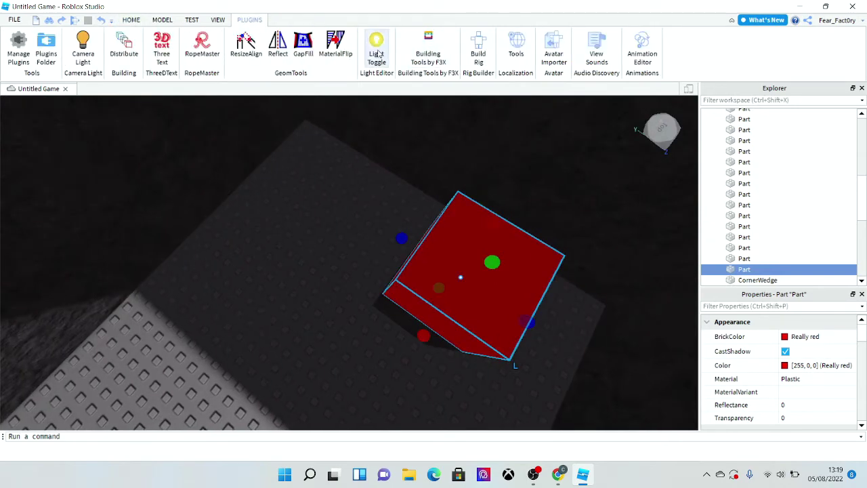
left_click(88, 58)
right_click_drag(228, 155, 227, 155)
left_click(229, 245)
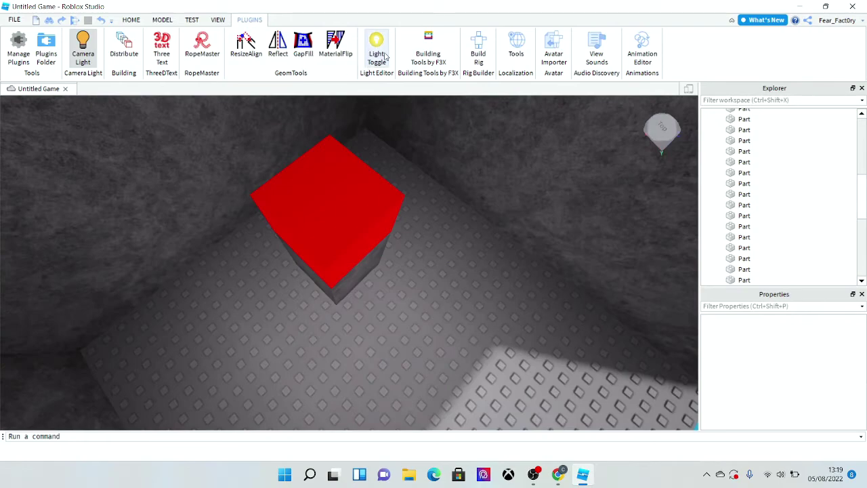
Examine the Camera Light's illumination of the cave and pillar from inside and outside.
right_click_drag(337, 199, 337, 200)
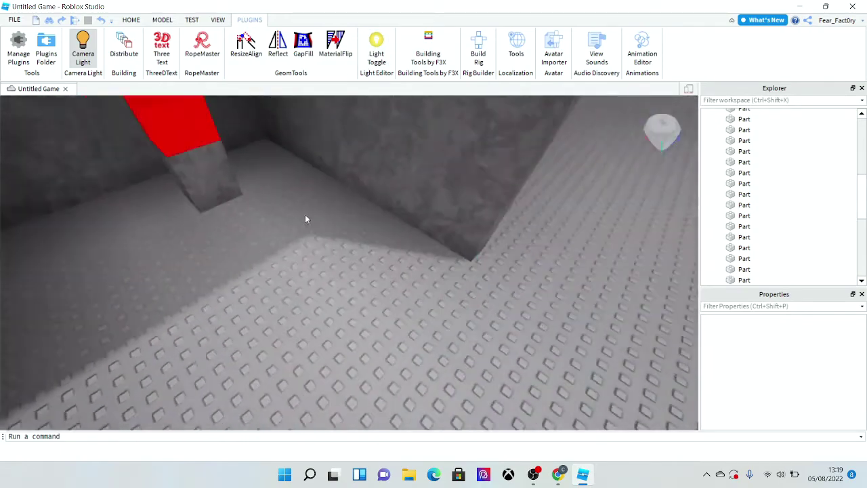
right_click_drag(293, 225, 293, 226)
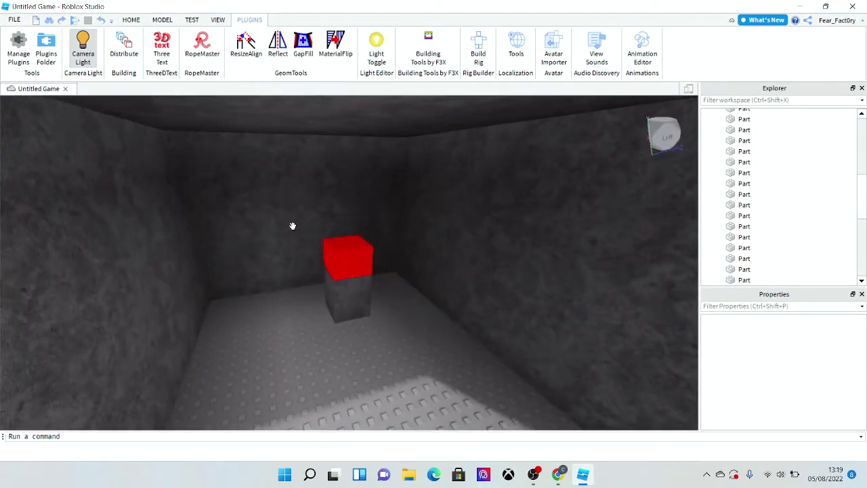
scroll(292, 225, "down", 15)
scroll(296, 231, "up", 3)
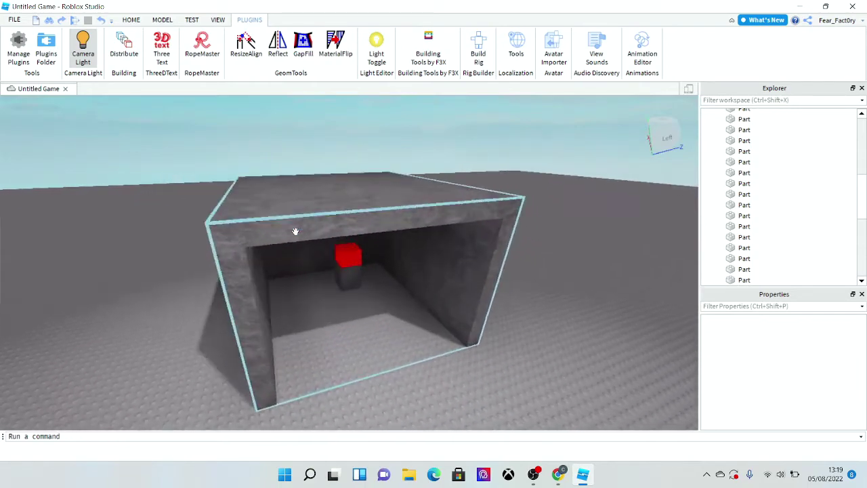
scroll(295, 231, "up", 5)
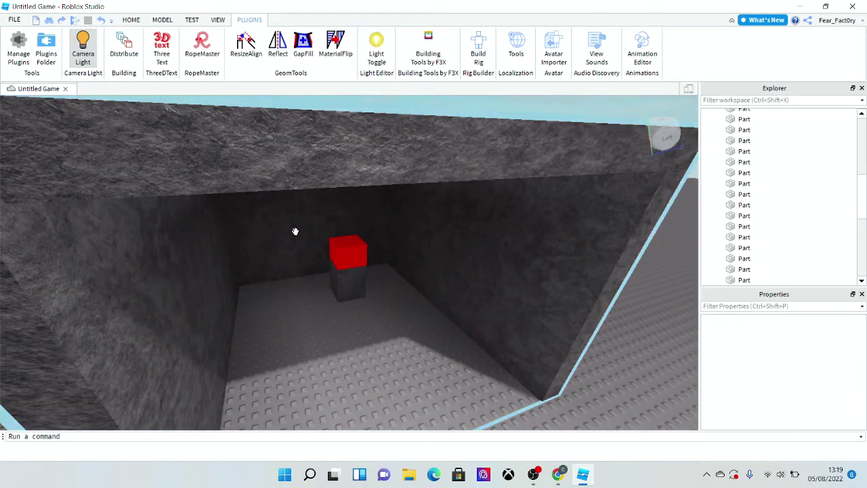
scroll(296, 231, "up", 10)
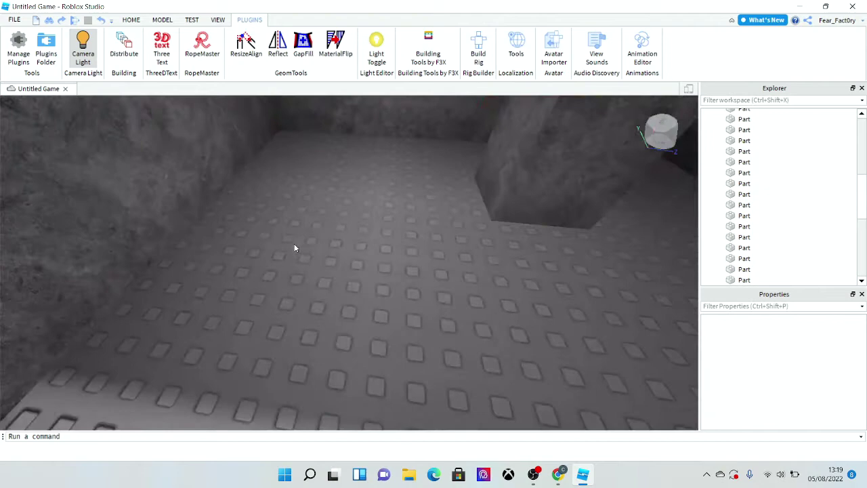
right_click_drag(294, 243, 322, 222)
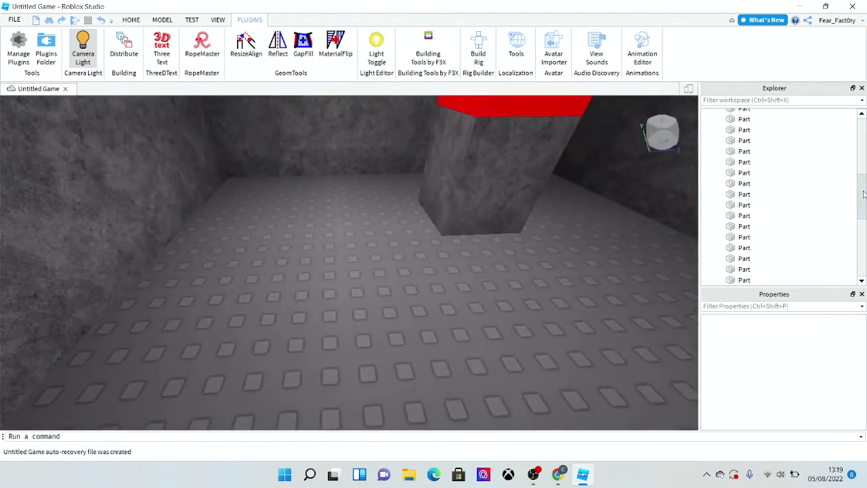
Collapse the Workspace contents in the object tree.
left_click_drag(861, 194, 860, 129)
left_click(706, 114)
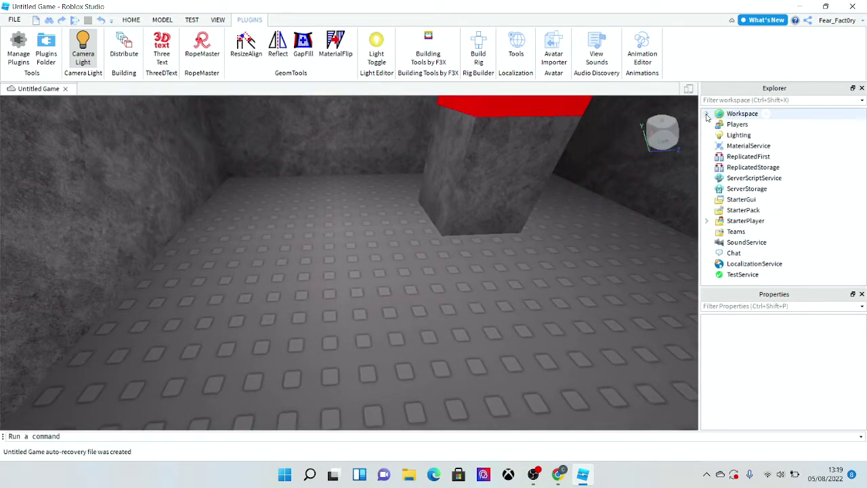
Select the Lighting service and set its Ambient colour to black (0, 0, 0).
left_click(736, 136)
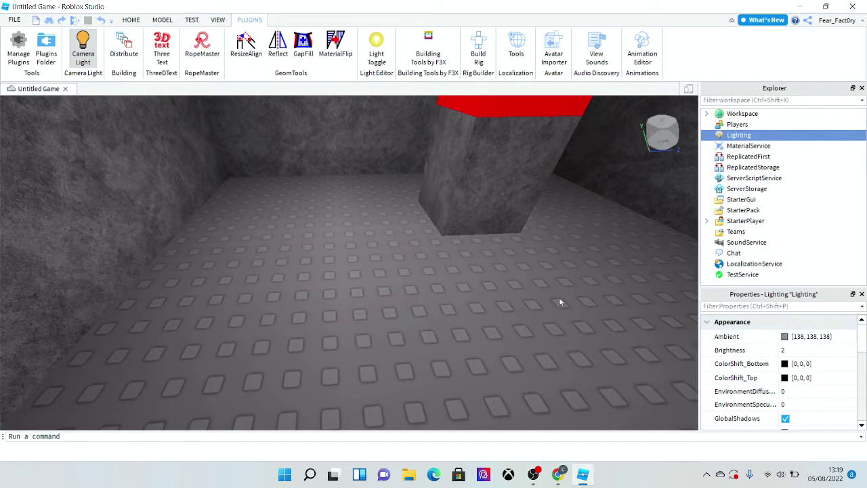
key("s")
right_click_drag(520, 283, 521, 282)
key("w")
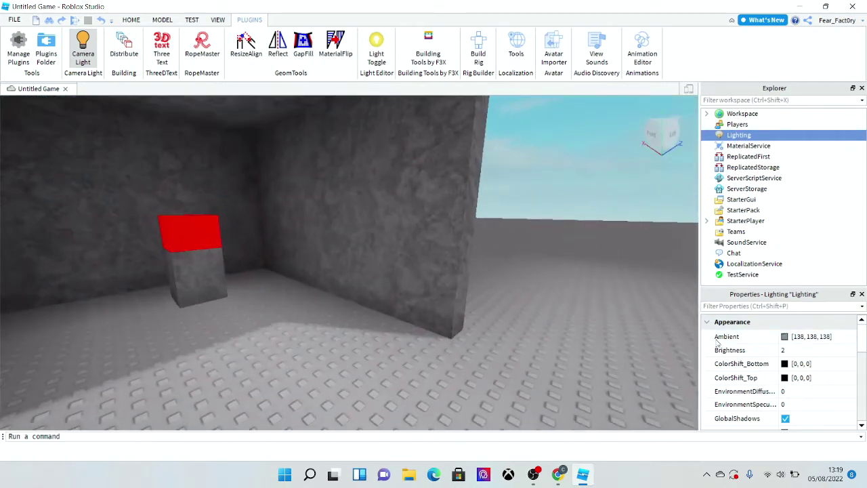
scroll(745, 359, "down", 5)
left_click(785, 337)
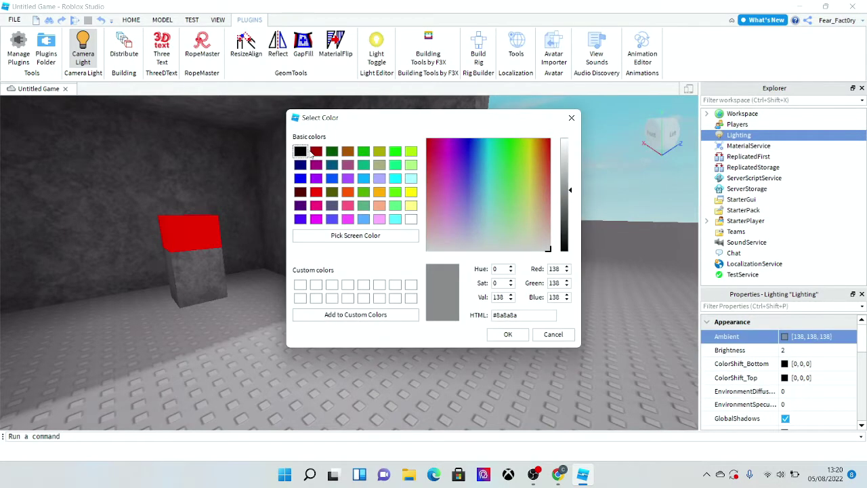
left_click(301, 153)
left_click(492, 338)
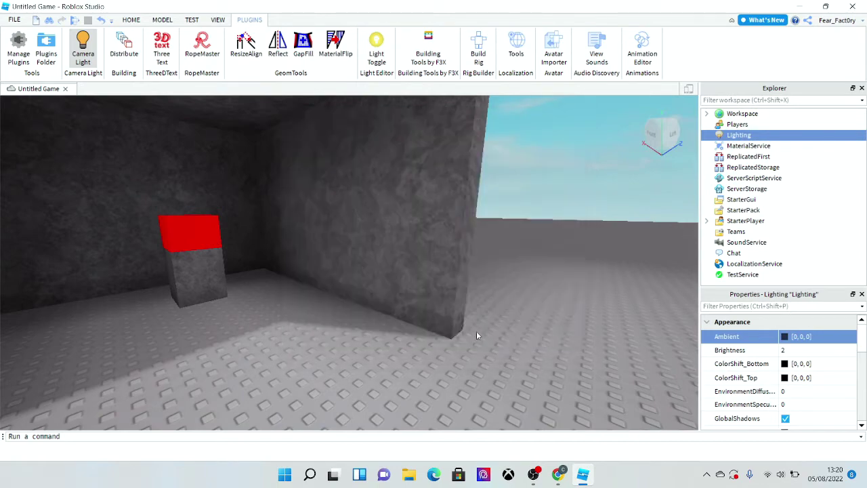
Turn off Camera Light at the cave entrance and undo the last Ambient colour change.
key("w")
right_click_drag(433, 319, 431, 319)
key("s")
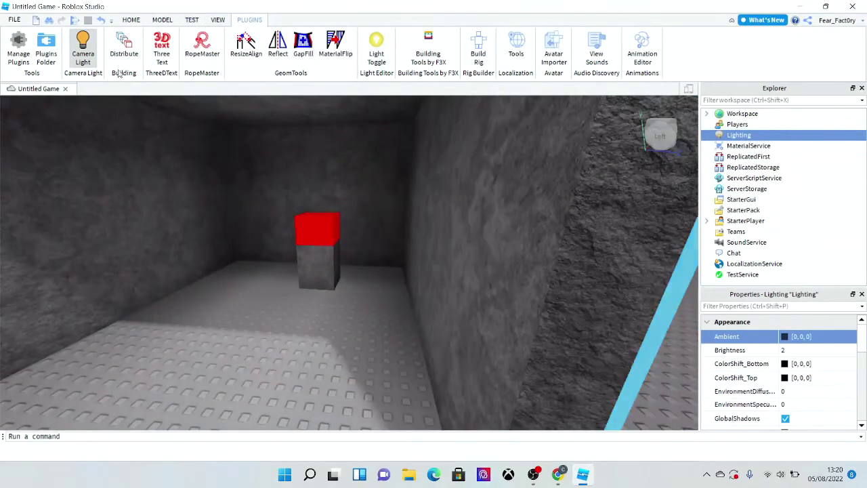
left_click(84, 53)
right_click_drag(403, 260, 404, 260)
key("ctrl+z")
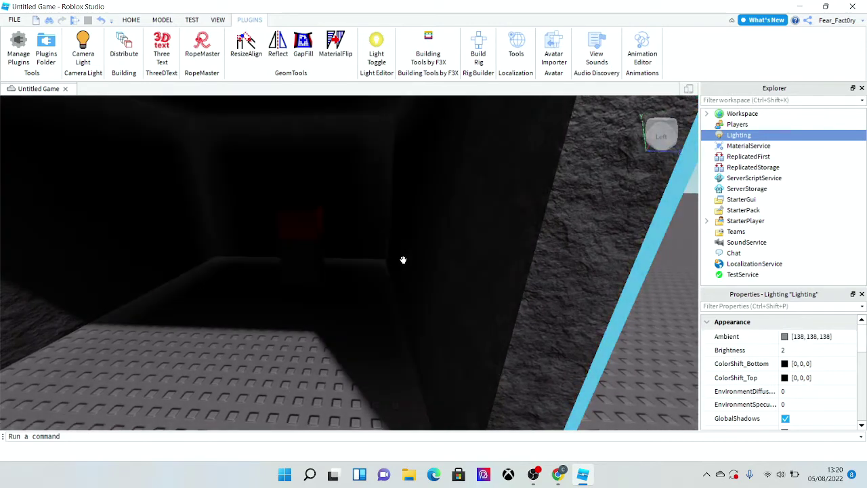
Try the light blue Ambient colour 0, 170, 255 on the cave and undo it.
left_click(783, 337)
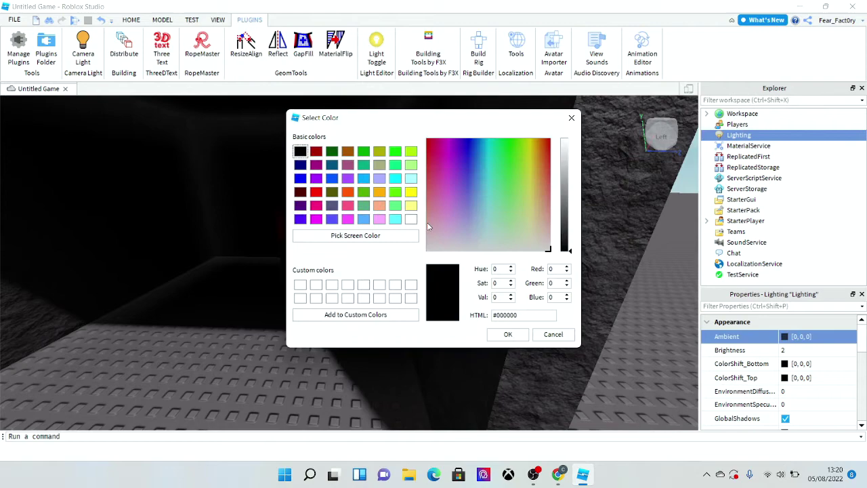
left_click(363, 178)
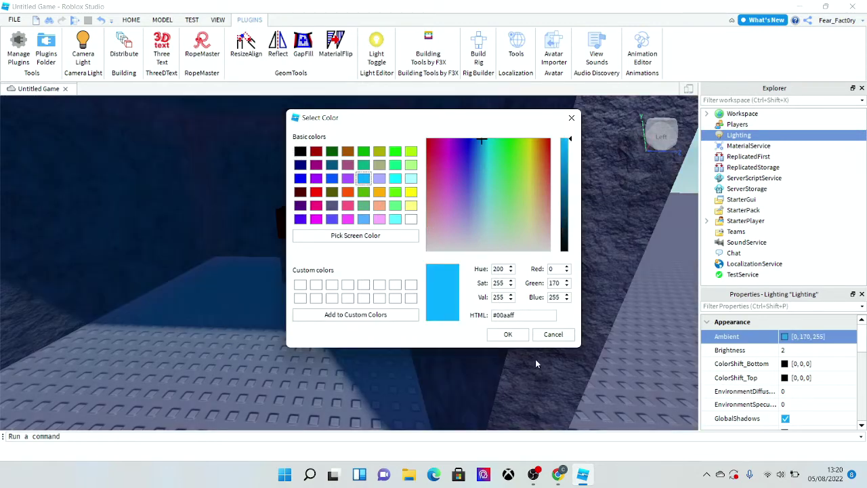
left_click(518, 341)
right_click_drag(420, 336, 420, 335)
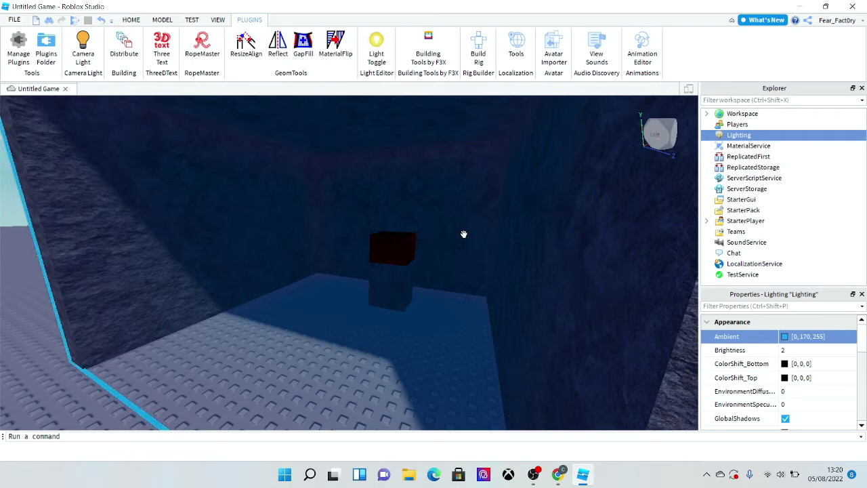
key("ctrl+z")
left_click(809, 336)
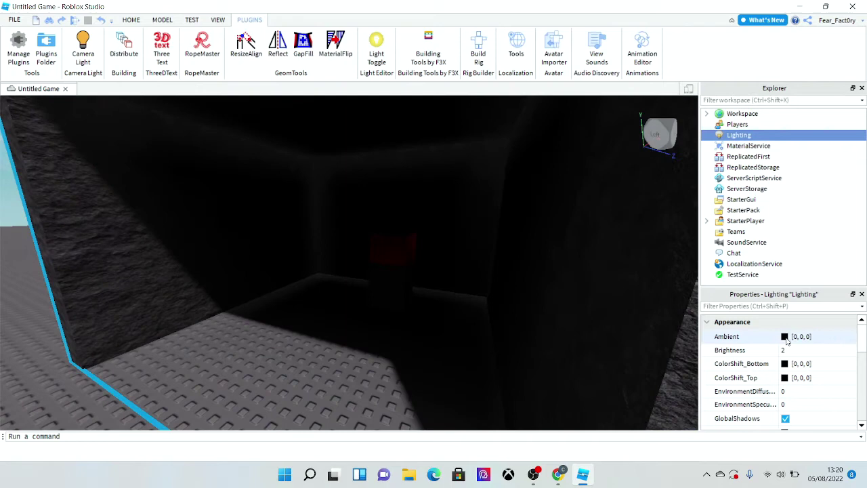
left_click(316, 205)
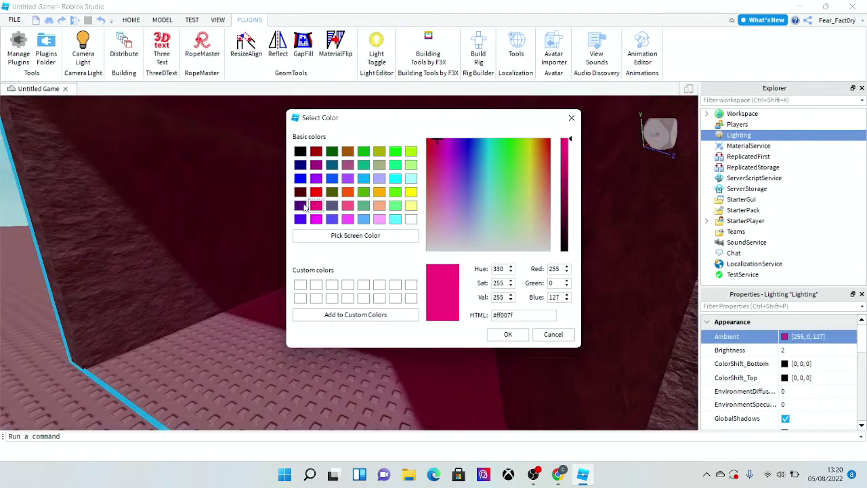
left_click(303, 206)
left_click(568, 339)
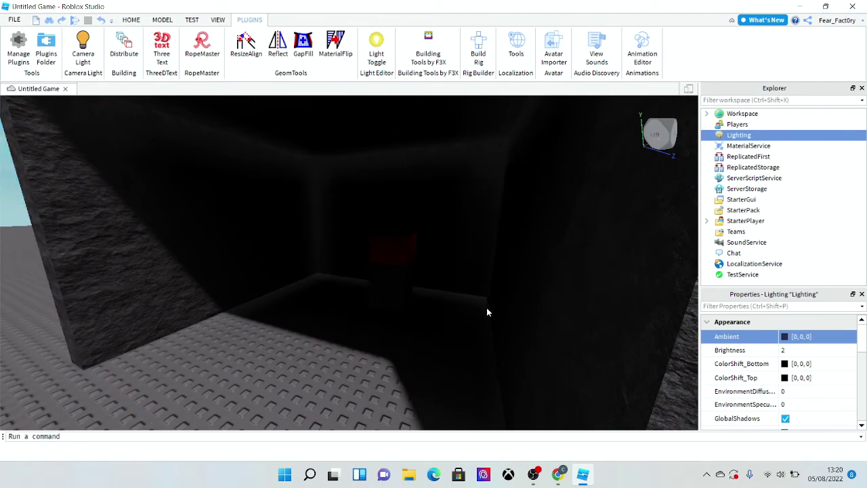
Set the Lighting Brightness to 0 and check how dark the cave is.
key("w")
right_click_drag(487, 308, 485, 309)
key("s")
key("w")
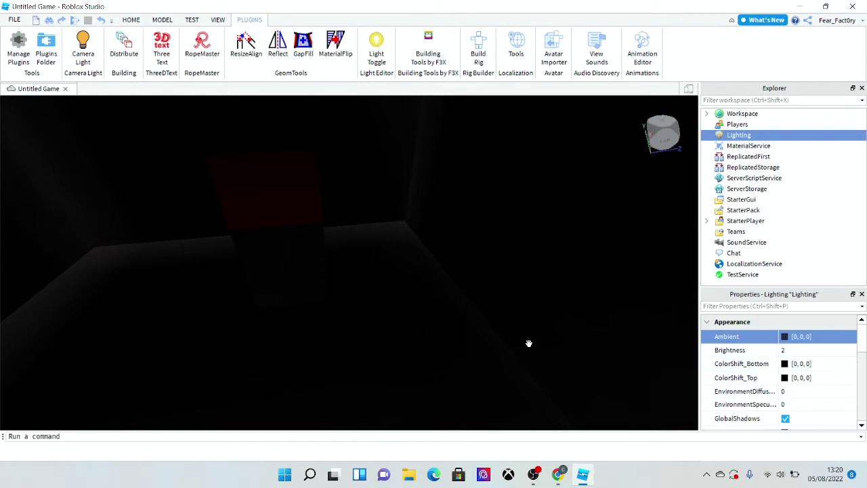
key("s")
right_click_drag(529, 343, 531, 344)
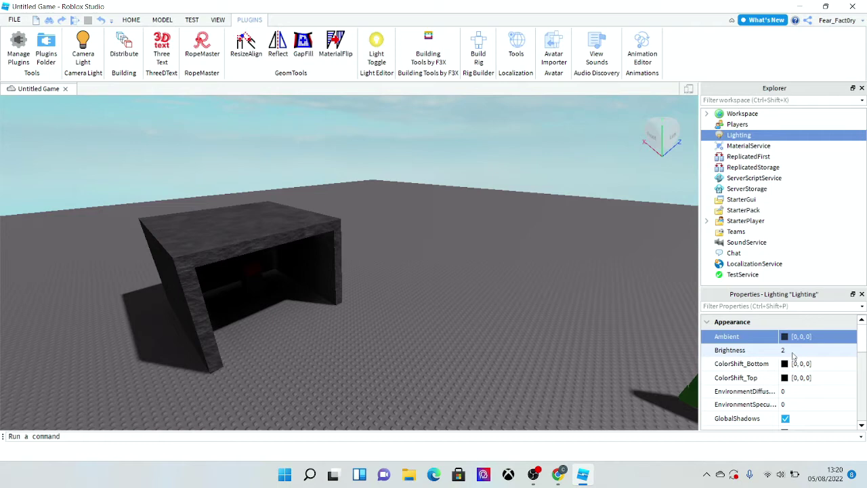
scroll(526, 344, "up", 5)
left_click(793, 349)
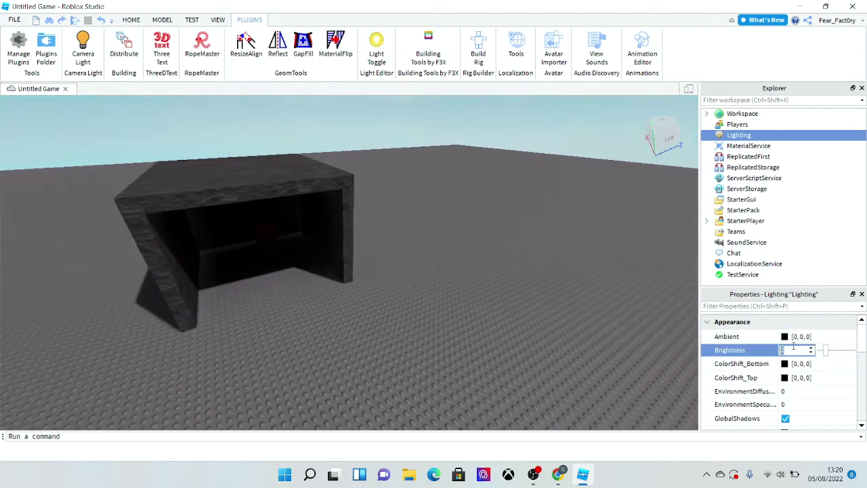
type("0")
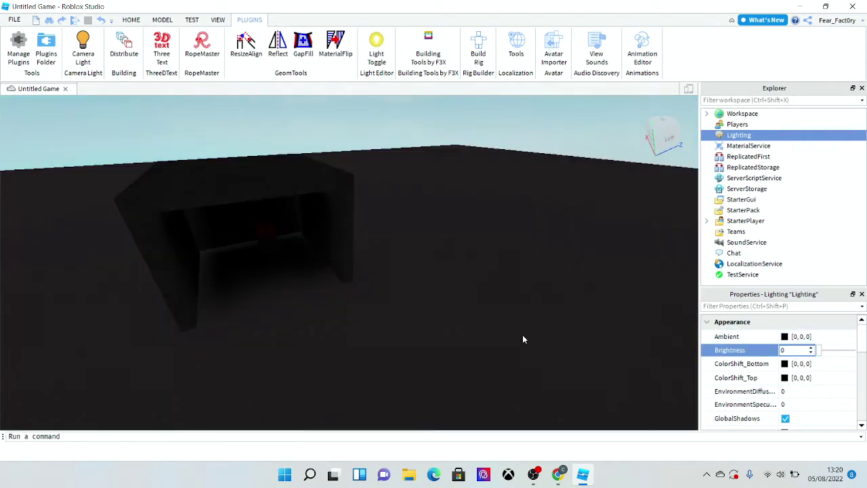
right_click_drag(493, 338, 493, 337)
key("w")
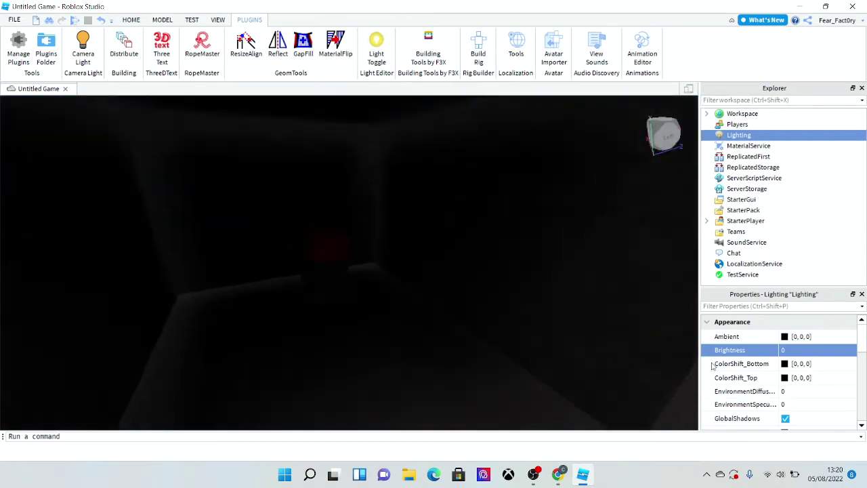
Try a Lighting Brightness of 5 and undo it.
type("s")
type("5")
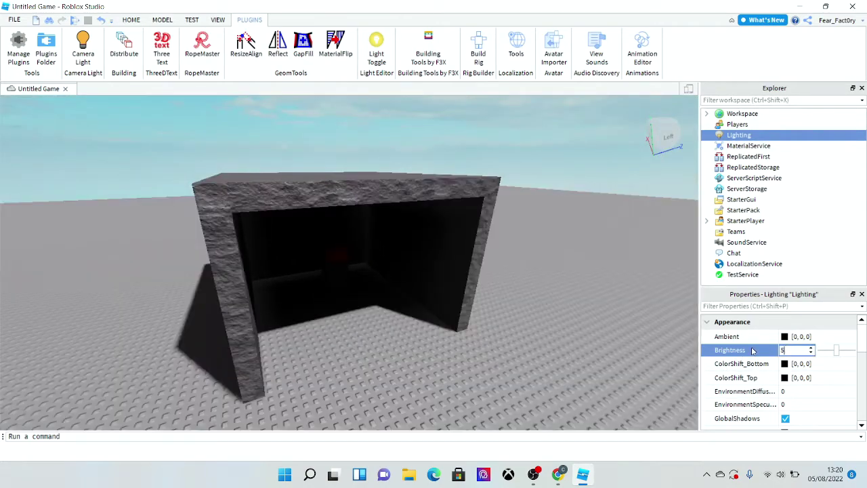
right_click_drag(546, 352, 544, 347)
key("ctrl+z")
key("w")
scroll(784, 358, "down", 8)
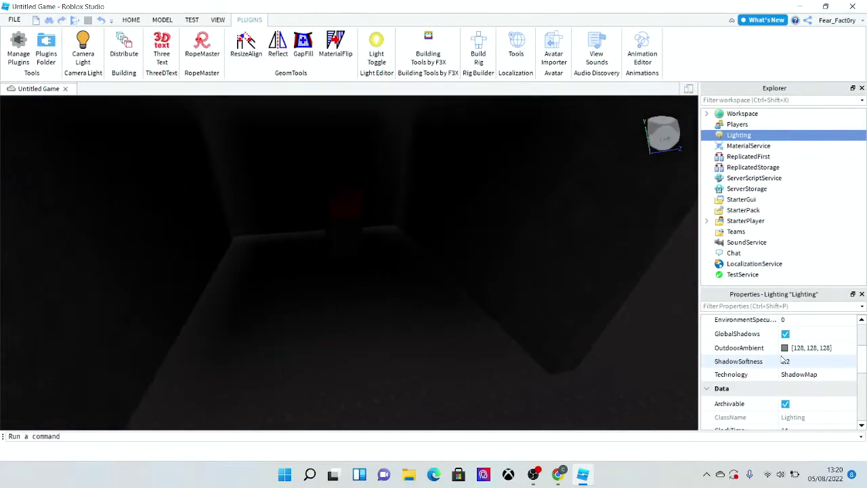
left_click(785, 370)
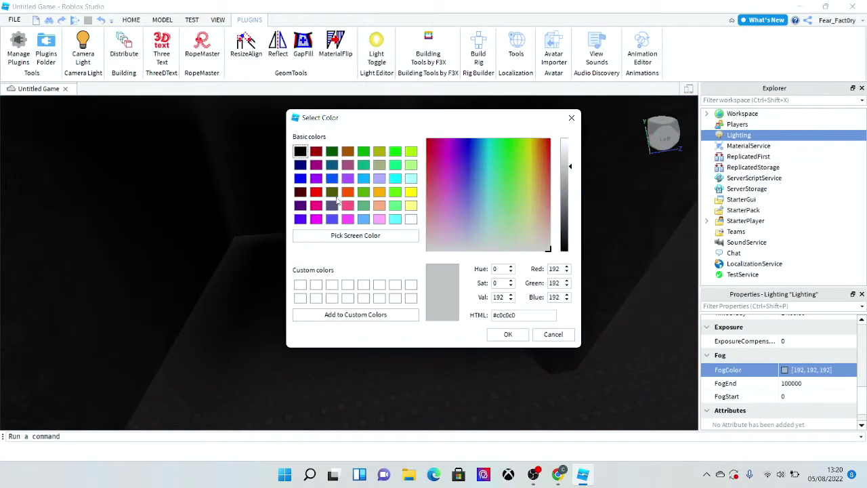
left_click(552, 335)
right_click_drag(546, 336, 468, 349)
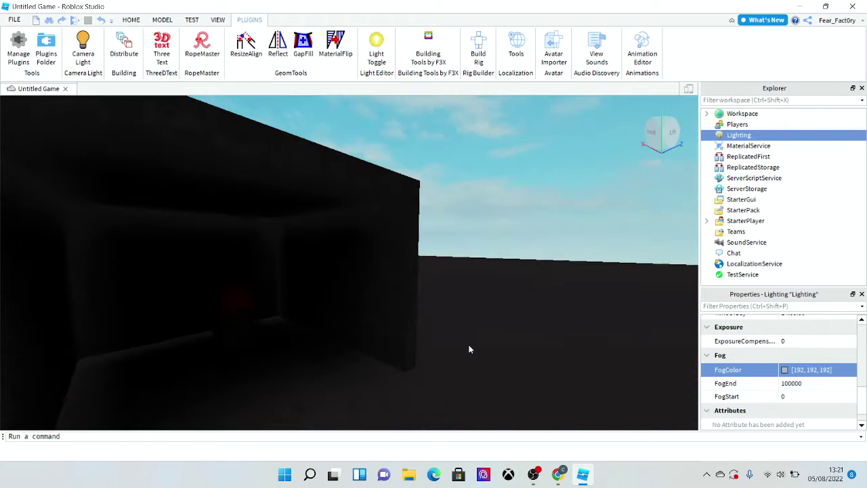
Try a much shorter FogEnd distance and restore it to 100000.
left_click(807, 384)
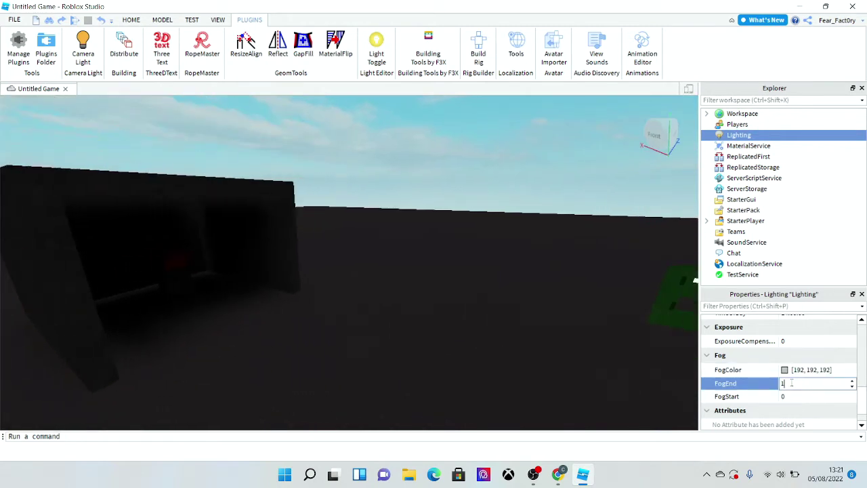
type("100000")
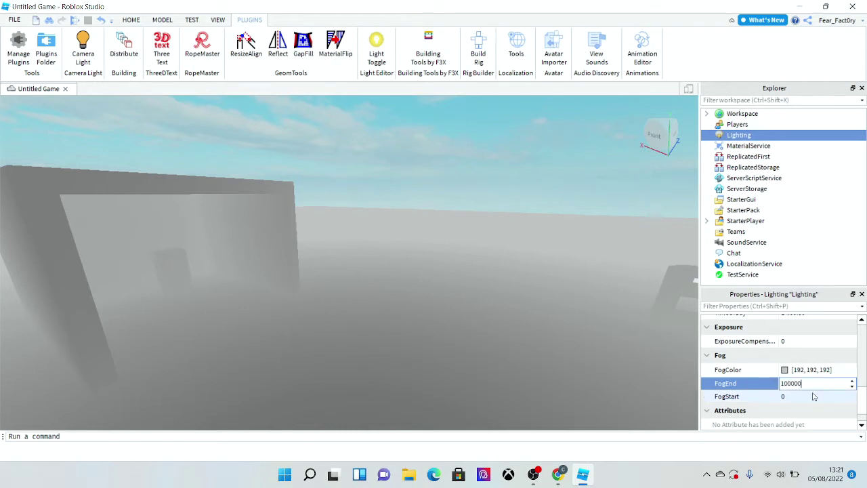
key("Return")
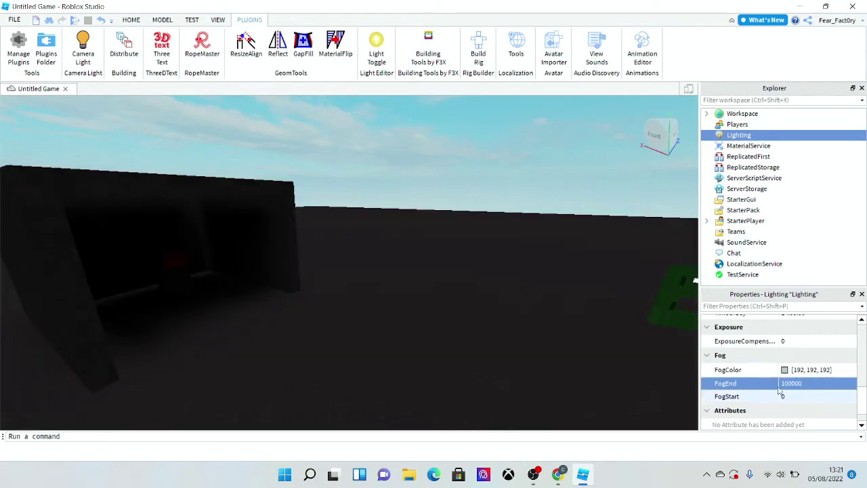
Set the Lighting FogStart distance to 10.
right_click_drag(521, 338, 521, 338)
scroll(675, 364, "up", 3)
scroll(757, 398, "down", 2)
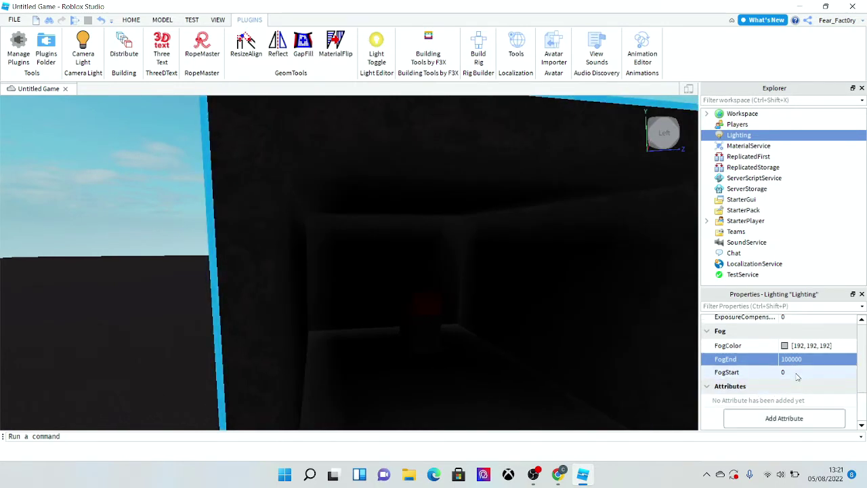
right_click_drag(494, 347, 493, 342)
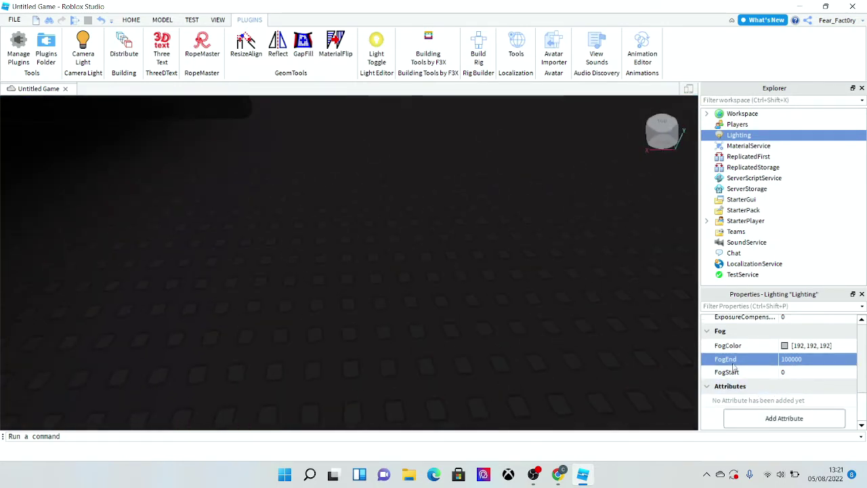
left_click(799, 372)
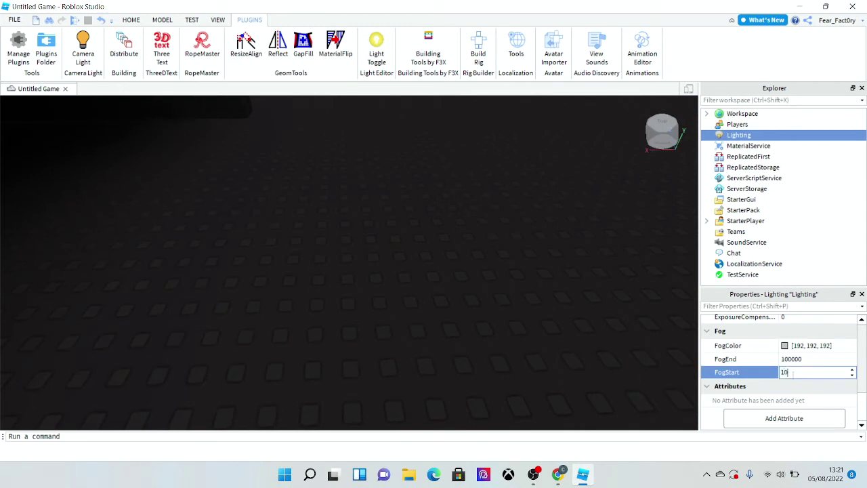
type("10")
Set FogEnd to 100 and FogStart to 0 to thicken the fog around the cave.
left_click(815, 359)
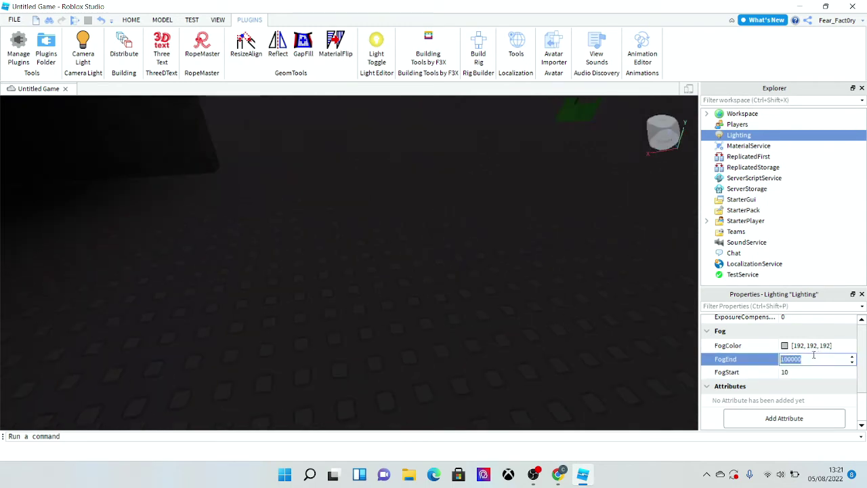
type("100")
key("Return")
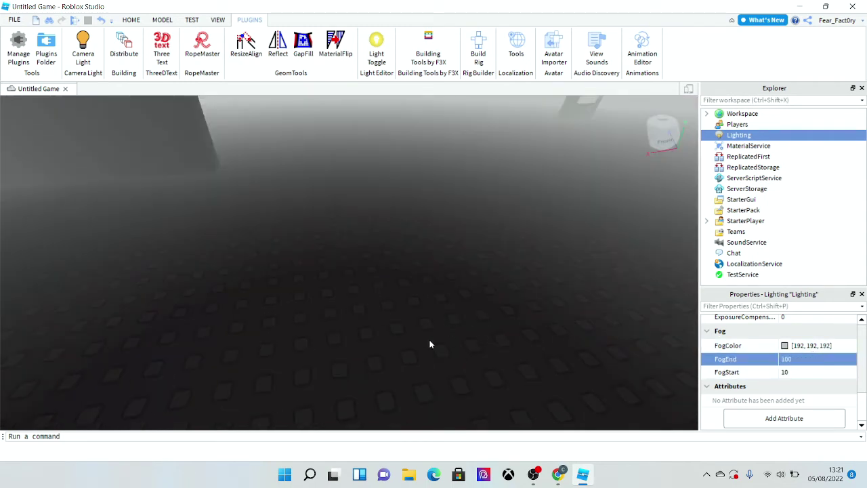
right_click_drag(424, 344, 425, 349)
left_click(788, 372)
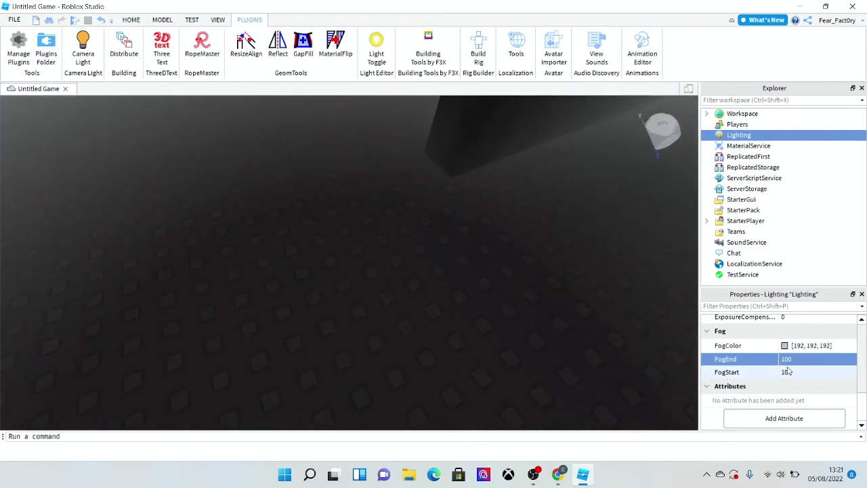
type("0")
key("Return")
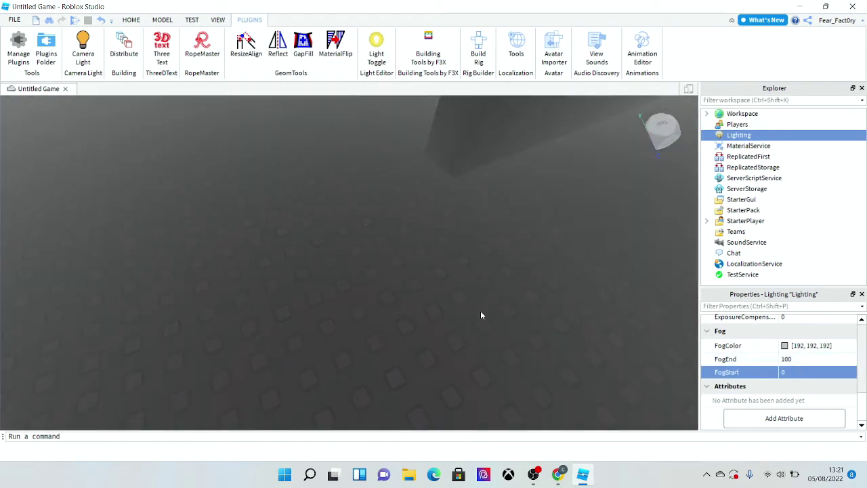
Undo the last FogStart and FogEnd changes.
right_click_drag(481, 315, 481, 315)
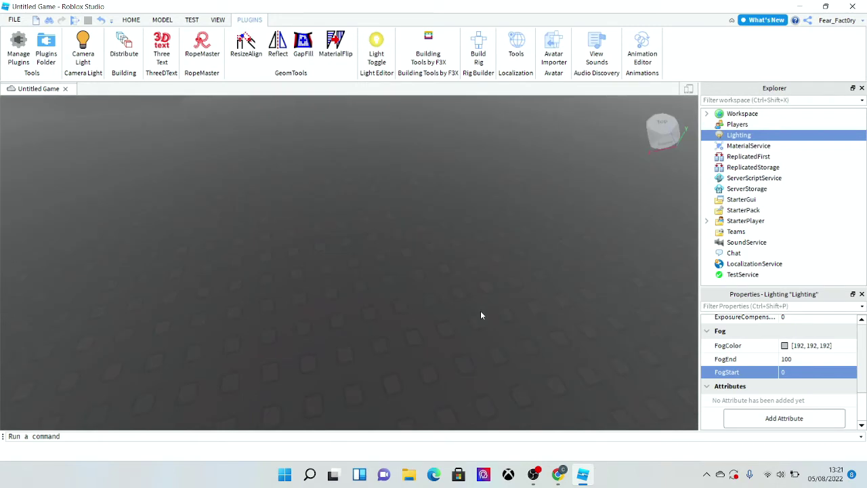
key("ctrl+z")
key("ctrl+z")
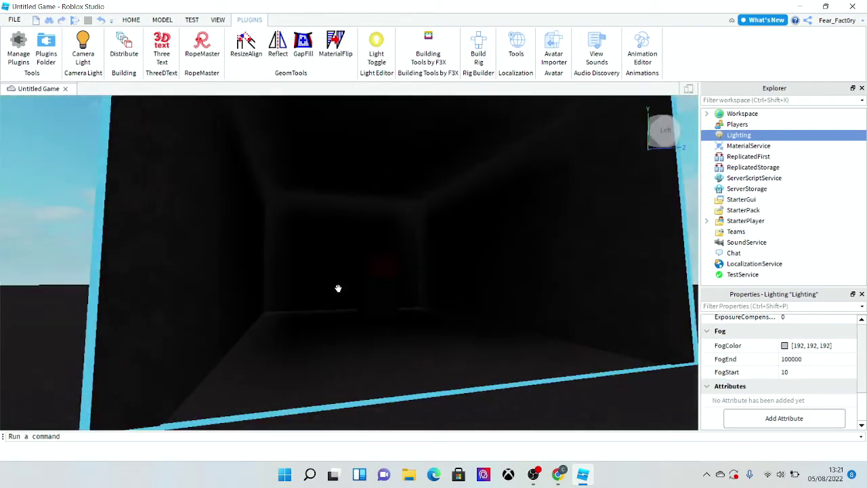
Set the Lighting TimeOfDay to 0 to turn the scene to midnight.
right_click_drag(338, 288, 338, 288)
key("d")
key("w")
scroll(740, 350, "up", 2)
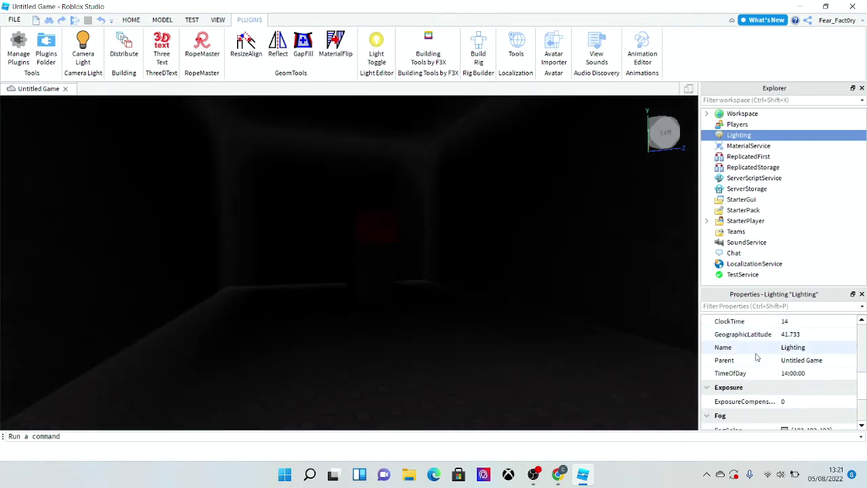
right_click_drag(606, 359, 607, 359)
left_click(806, 373)
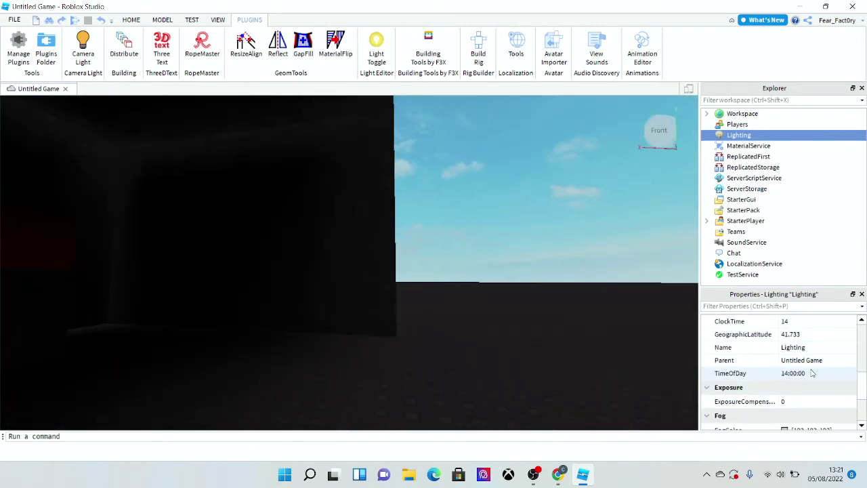
left_click(811, 372)
type("0")
key("Return")
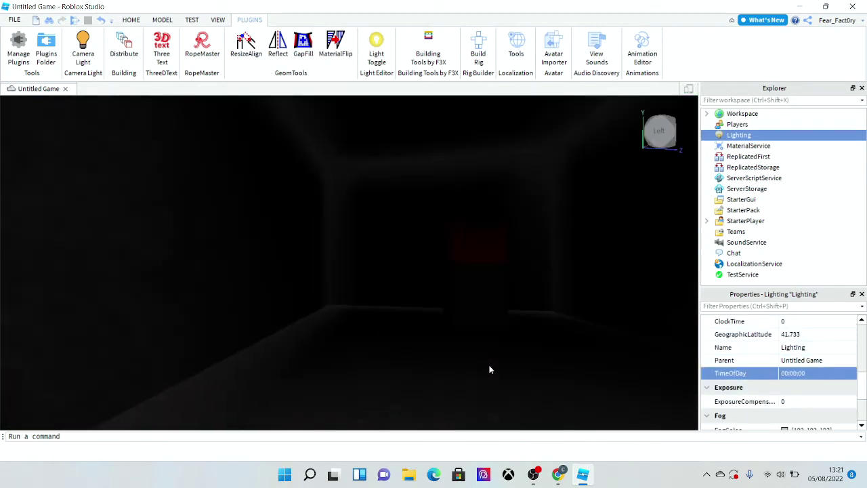
Try a Lighting GeographicLatitude of 30 and then 186 with the moon in view.
right_click_drag(490, 368, 490, 368)
scroll(828, 381, "up", 2)
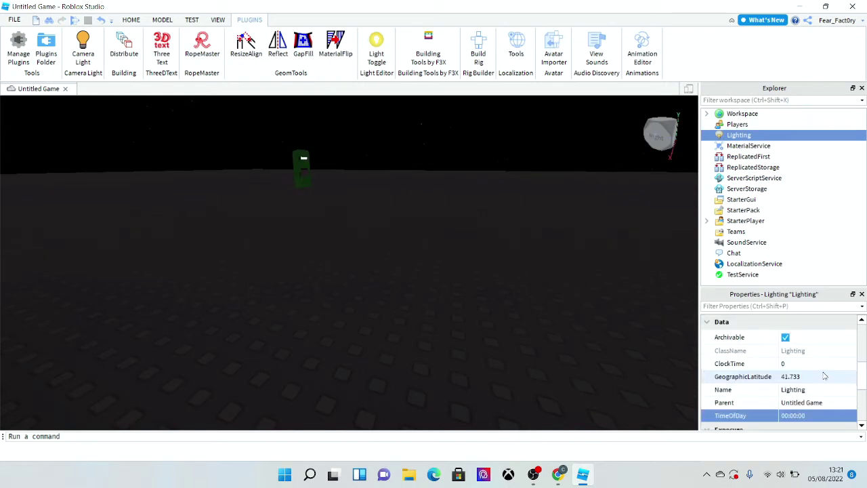
right_click_drag(620, 354, 618, 356)
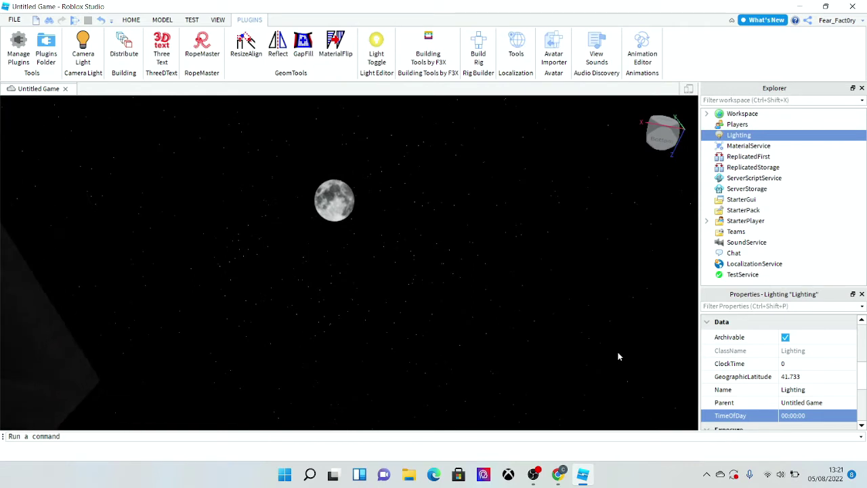
left_click(786, 376)
type("3")
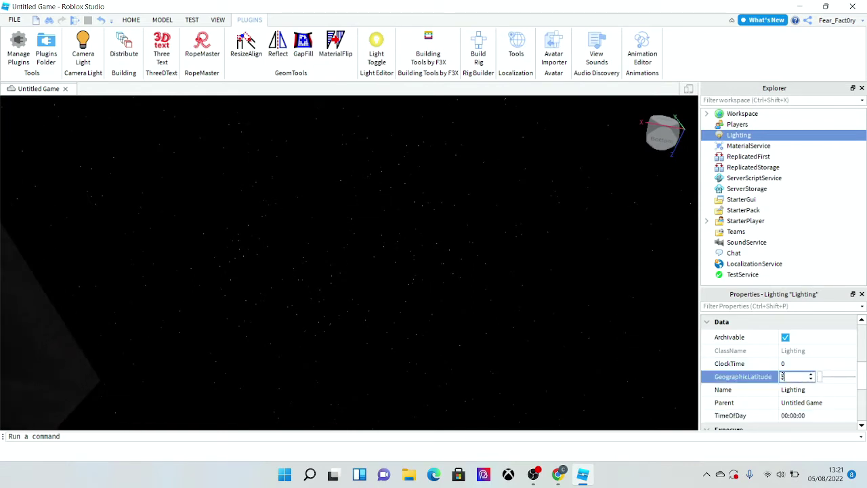
type("0")
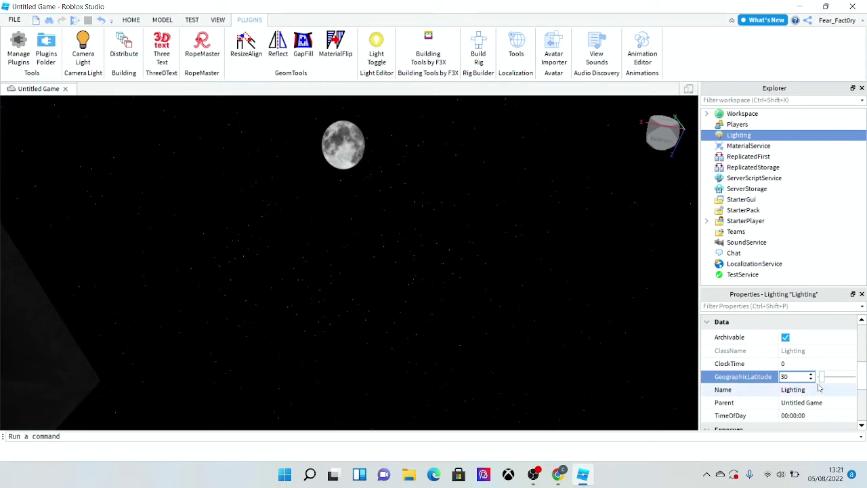
left_click_drag(821, 378, 838, 380)
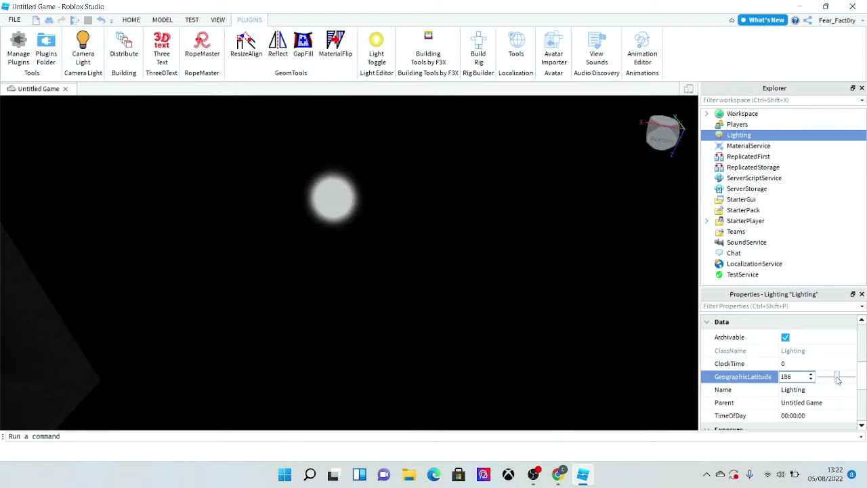
Try a GeographicLatitude of 105 and look for the moon around the cave.
right_click_drag(501, 368, 501, 368)
scroll(745, 407, "down", 5)
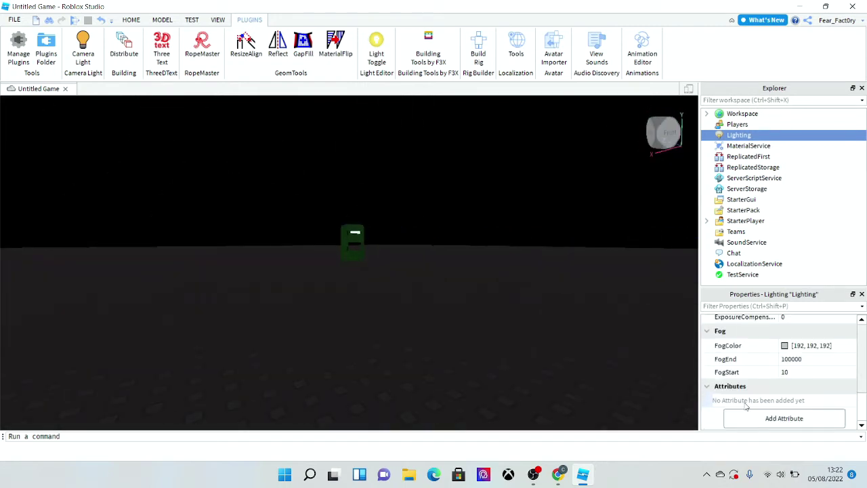
scroll(746, 405, "up", 3)
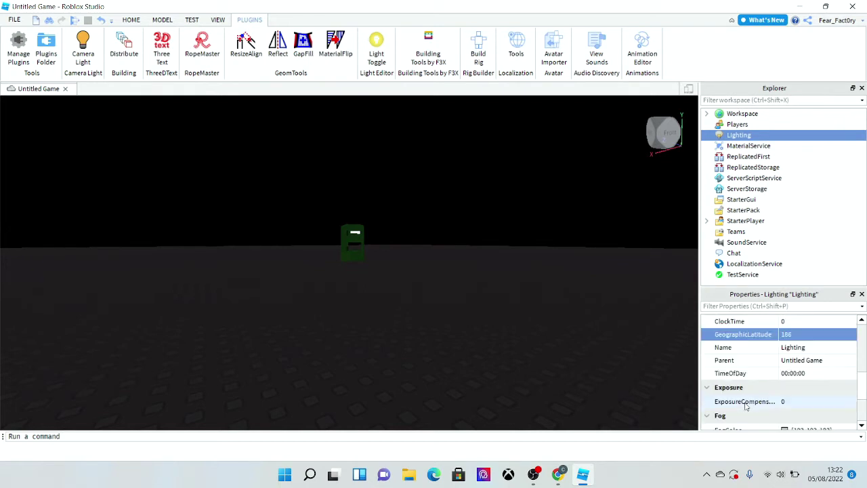
right_click_drag(520, 321, 520, 321)
right_click_drag(427, 321, 428, 309)
scroll(791, 363, "up", 3)
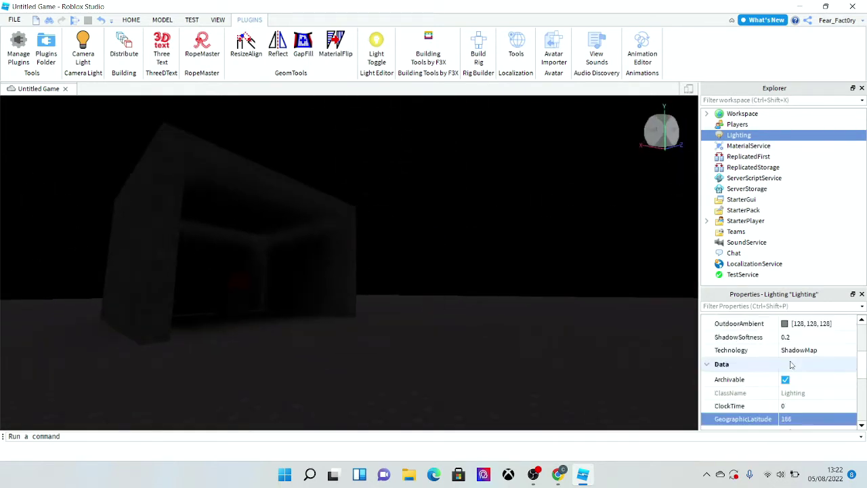
scroll(790, 364, "down", 3)
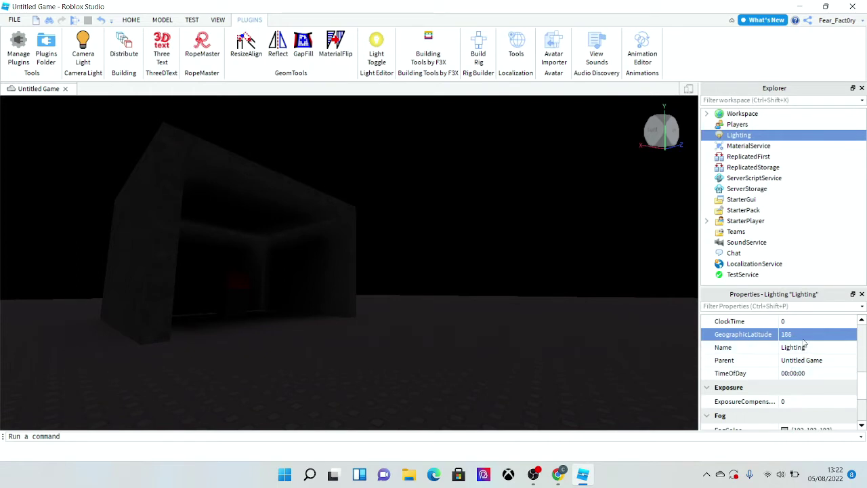
left_click_drag(837, 340, 829, 342)
right_click_drag(607, 338, 424, 322)
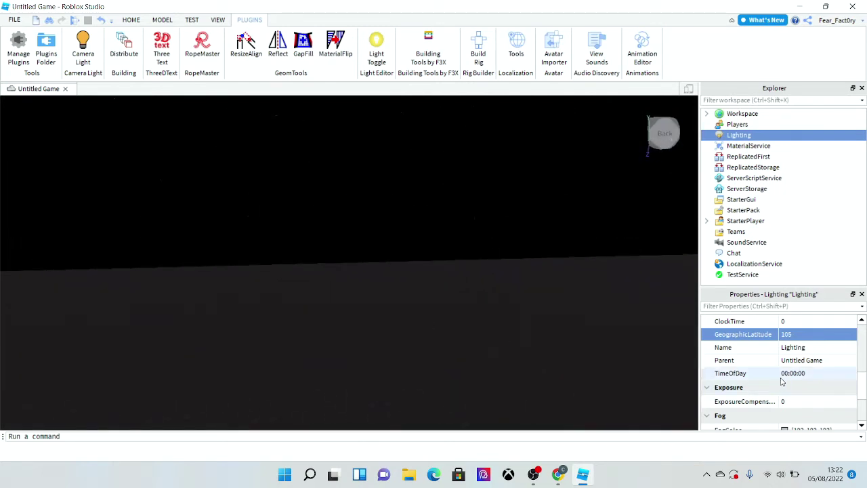
right_click_drag(533, 353, 546, 357)
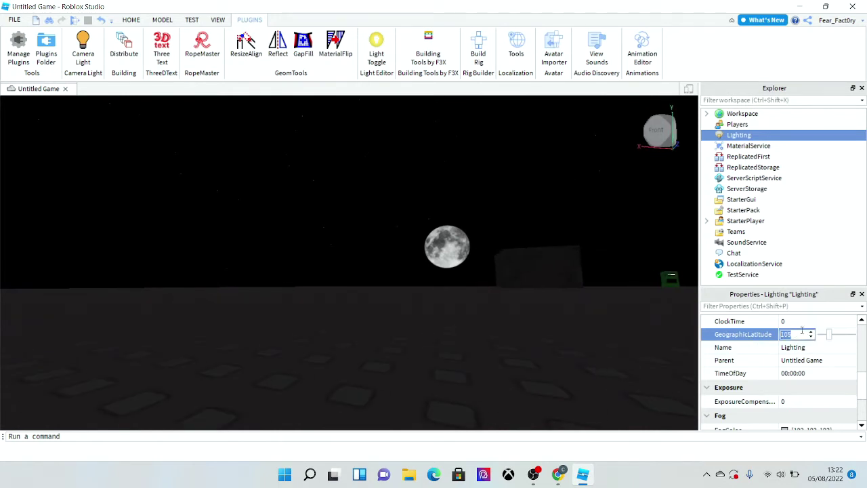
Set the Lighting GeographicLatitude to 87 and return to the cave entrance.
mouse_move(831, 336)
left_mouse_down()
mouse_move(844, 338)
mouse_move(830, 338)
left_mouse_up()
right_click_drag(530, 323, 439, 269)
key("w")
key("d")
Set the Lighting ShadowSoftness to 0.
scroll(752, 374, "down", 3)
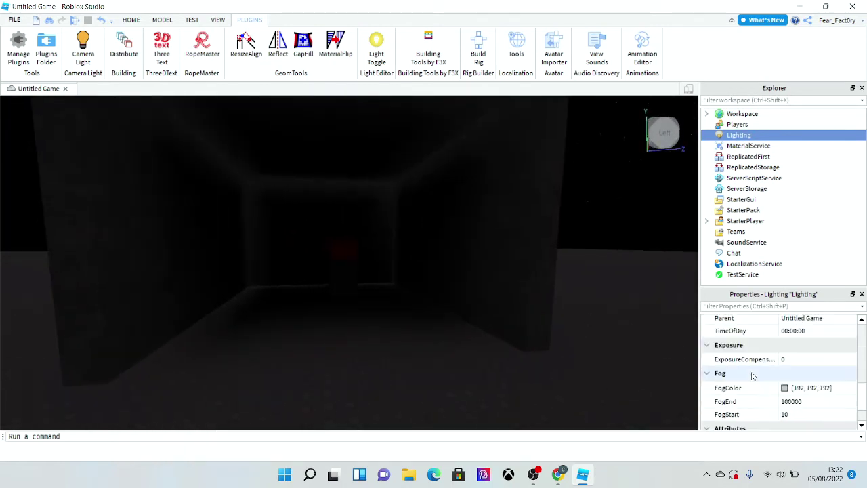
scroll(752, 376, "up", 4)
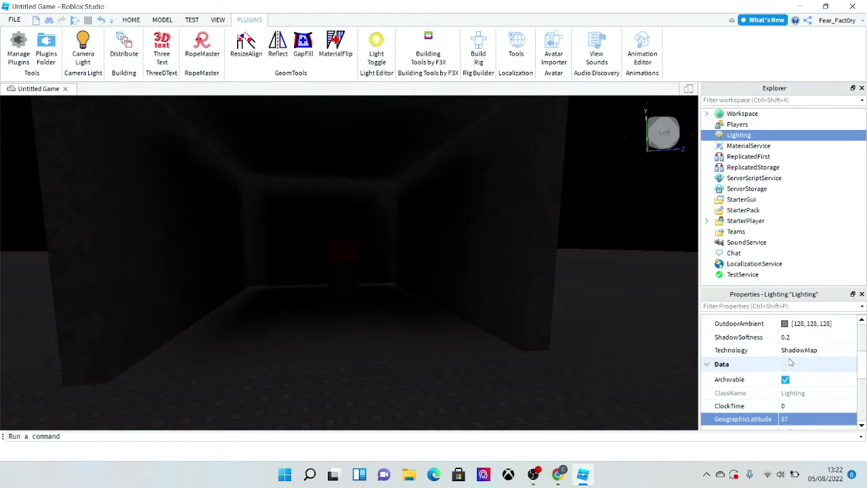
scroll(797, 393, "up", 1)
left_click(798, 380)
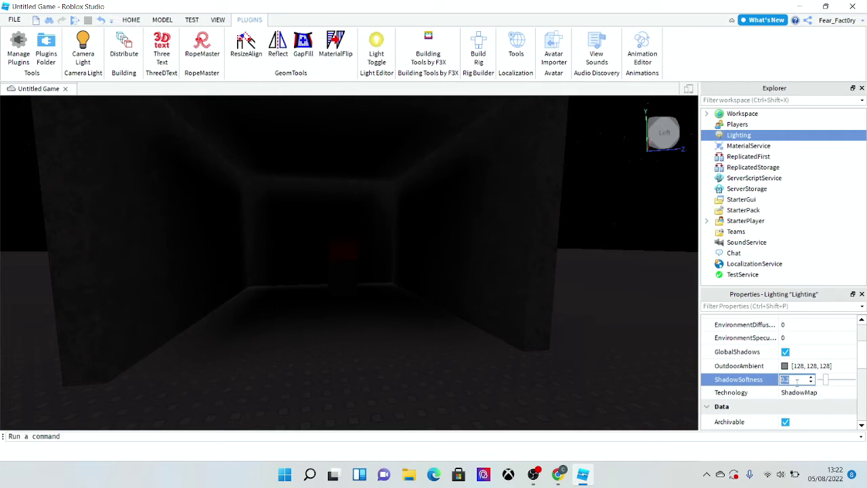
Change the Lighting OutdoorAmbient colour to black, [0, 0, 0].
scroll(796, 386, "up", 1)
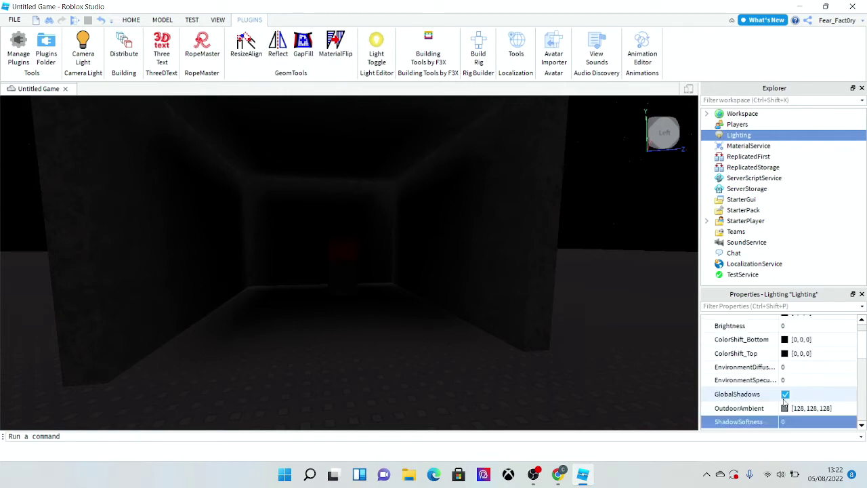
left_click(785, 407)
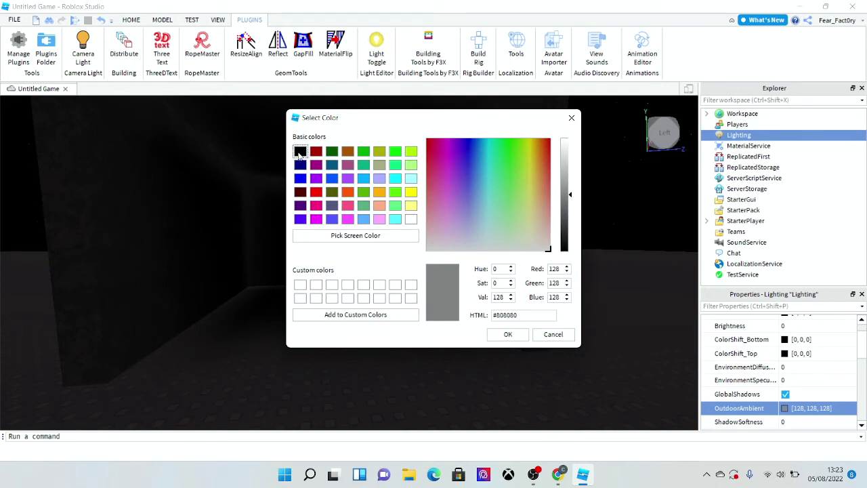
left_click(300, 151)
left_click(508, 334)
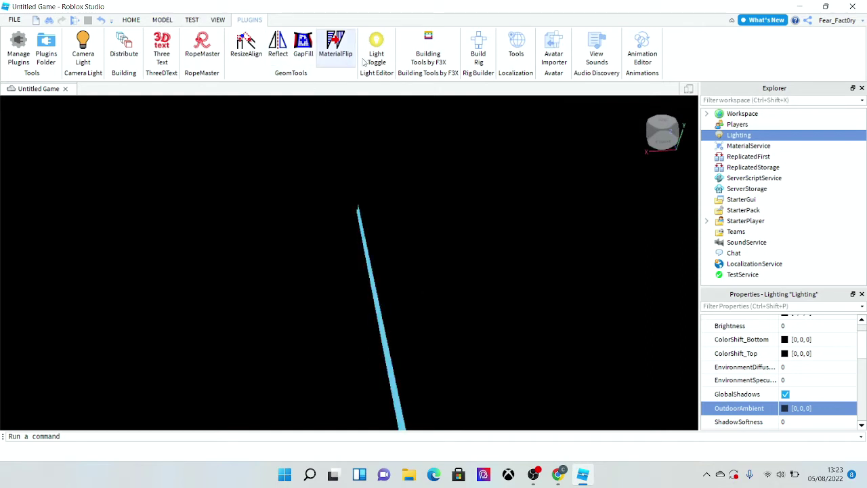
Turn on the Camera Light plugin and explore the blacked-out cave and its red-topped pedestal with it.
left_click(83, 49)
right_click_drag(305, 156, 304, 163)
right_click_drag(255, 247, 275, 243)
key("w")
key("s")
key("a")
key("s")
right_click_drag(275, 238, 275, 238)
key("w")
key("w")
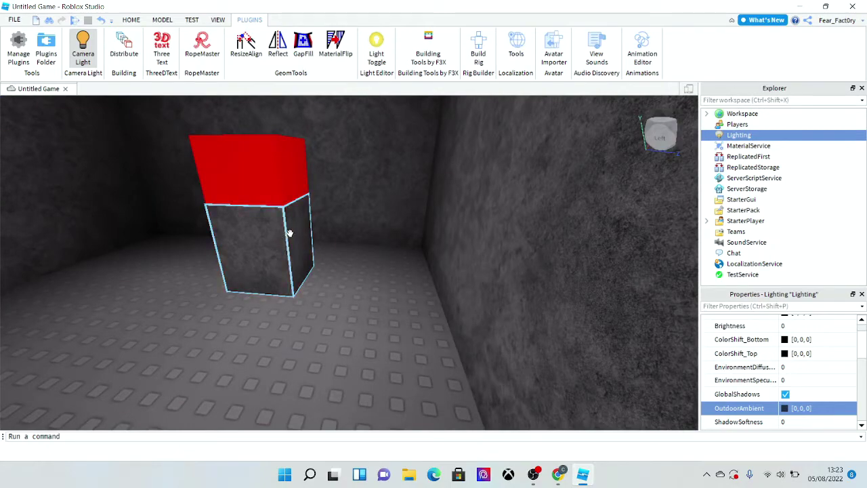
key("s")
key("w")
right_click_drag(290, 233, 292, 238)
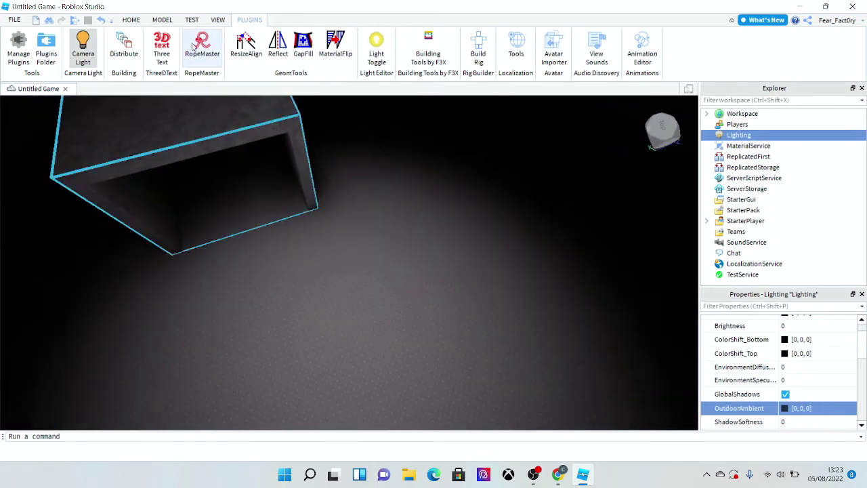
left_click(139, 20)
left_click(313, 42)
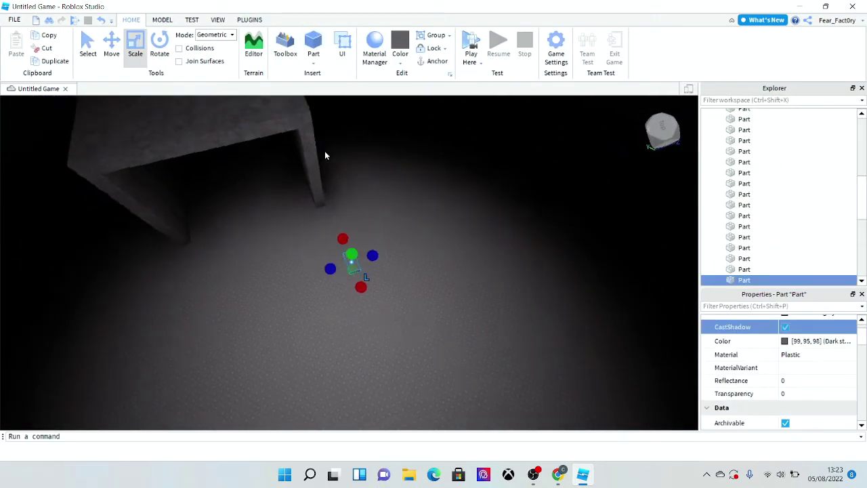
key("f")
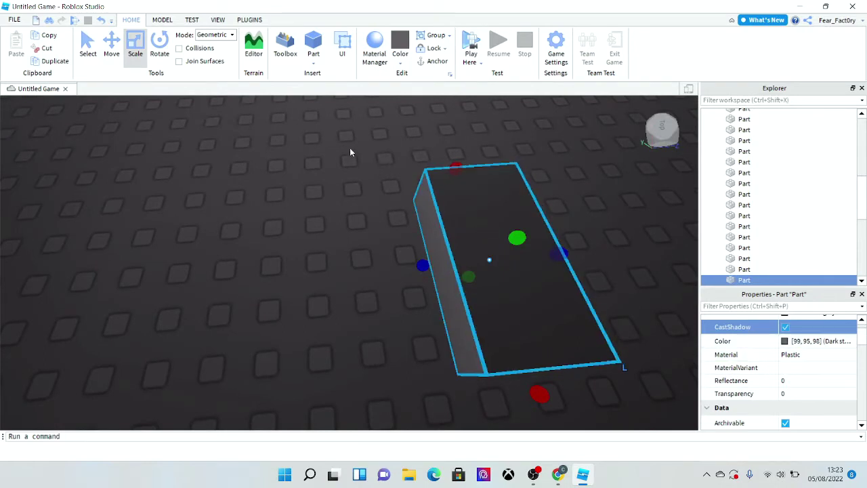
key("Delete")
Insert a sphere part on the baseplate near the cave and focus the camera on it.
left_click(314, 63)
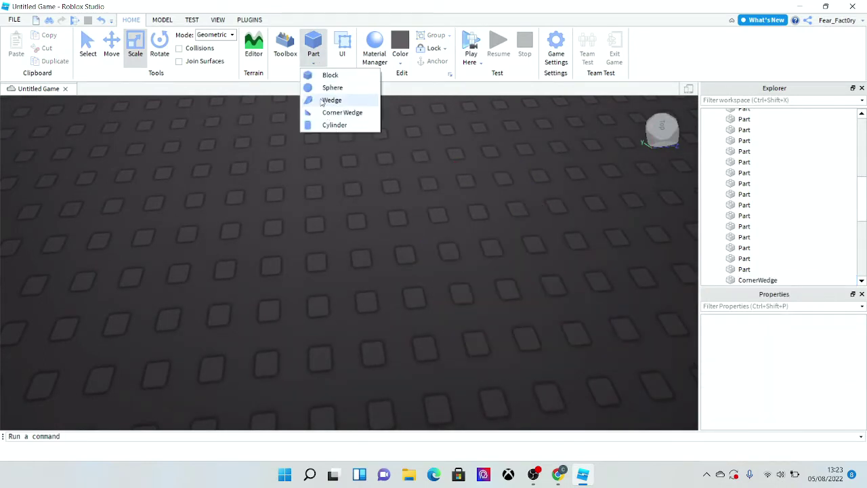
left_click(332, 87)
scroll(324, 170, "down", 5)
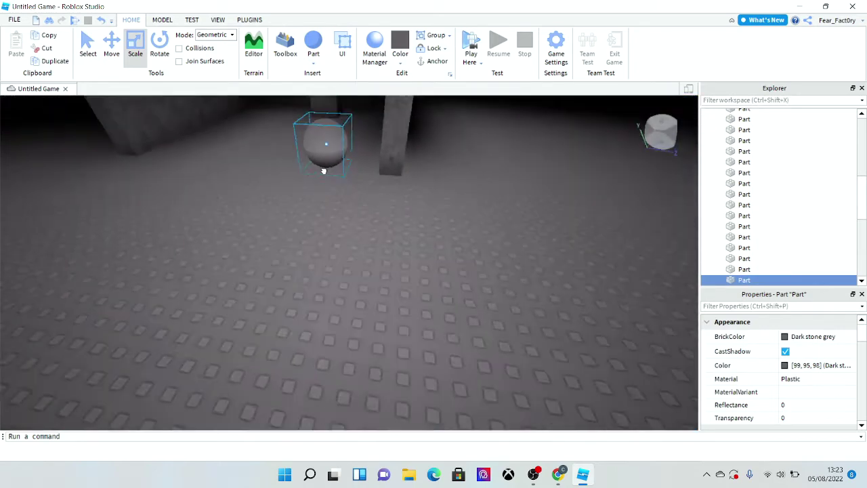
key("f")
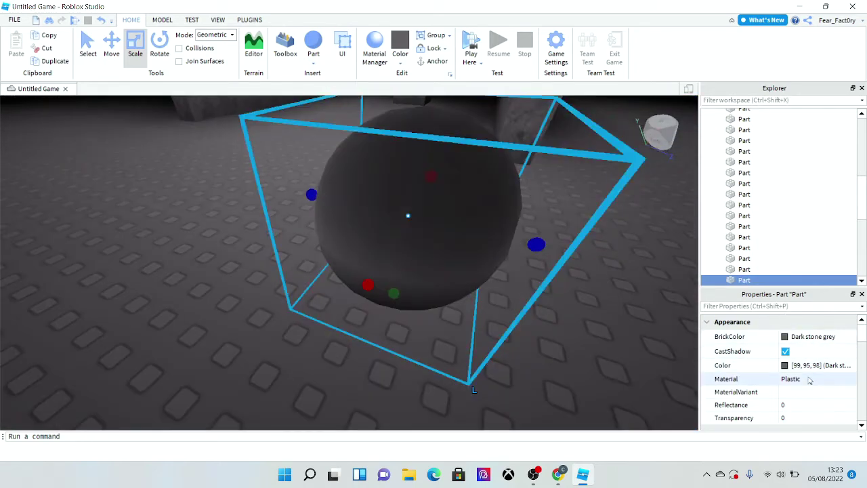
Rename the sphere part to LightSphere.
scroll(809, 383, "down", 5)
scroll(810, 388, "up", 2)
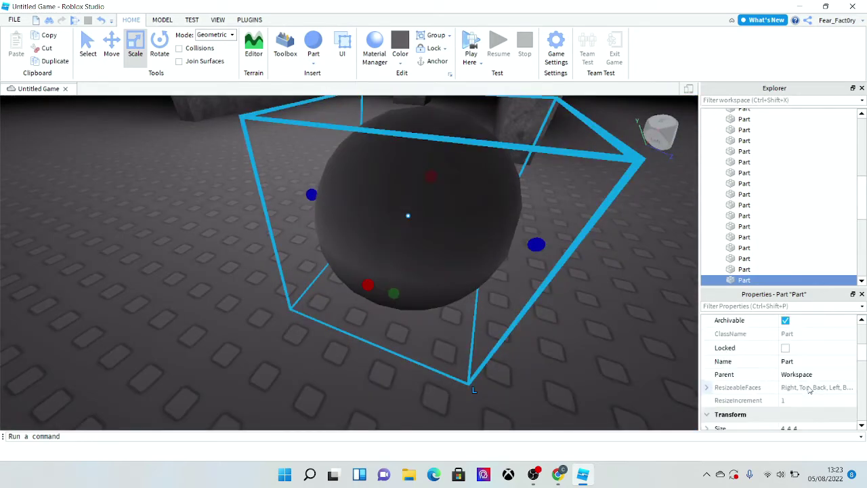
scroll(809, 389, "down", 1)
scroll(809, 389, "down", 2)
scroll(809, 389, "up", 3)
scroll(809, 387, "up", 2)
left_click(802, 405)
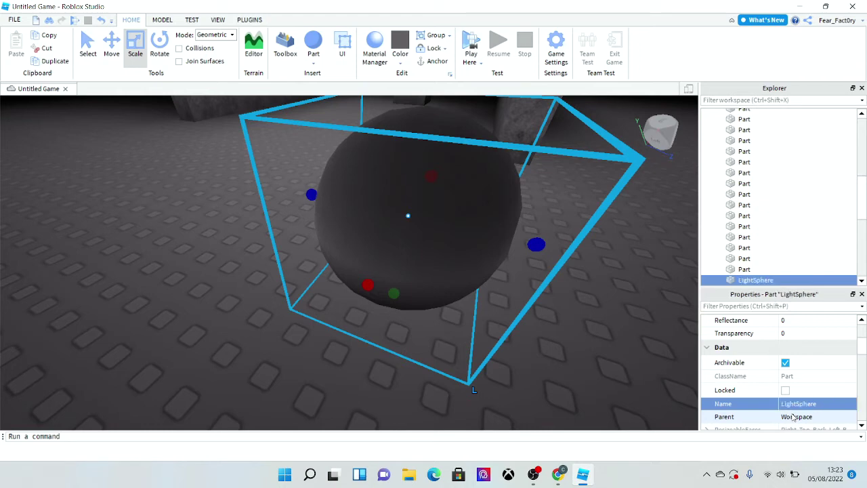
Colour the LightSphere Lily white and change its material to Neon.
left_click(399, 59)
left_click(490, 264)
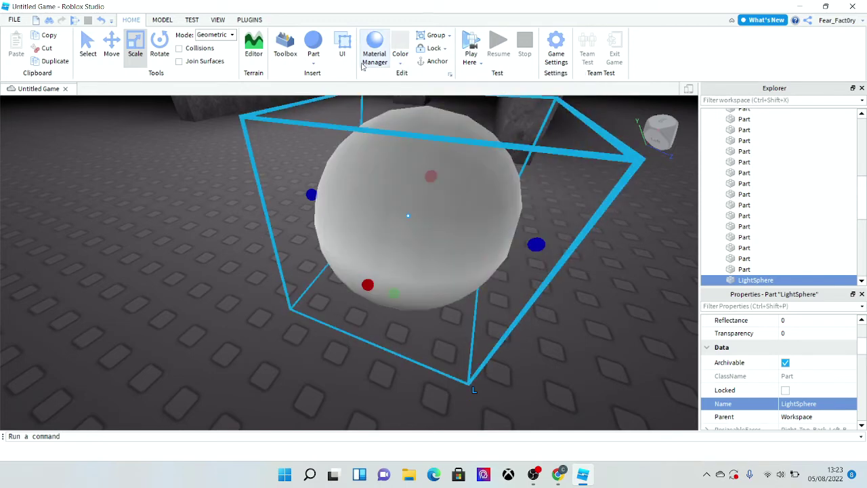
scroll(797, 385, "up", 3)
left_click(800, 381)
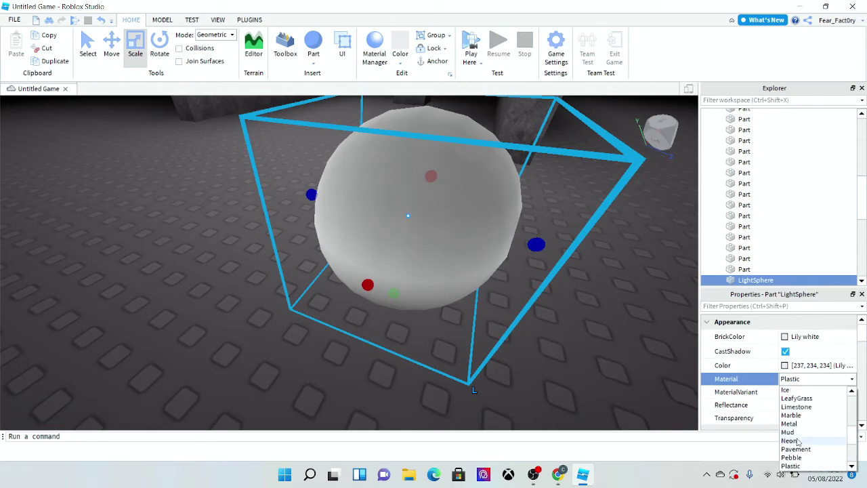
left_click(790, 441)
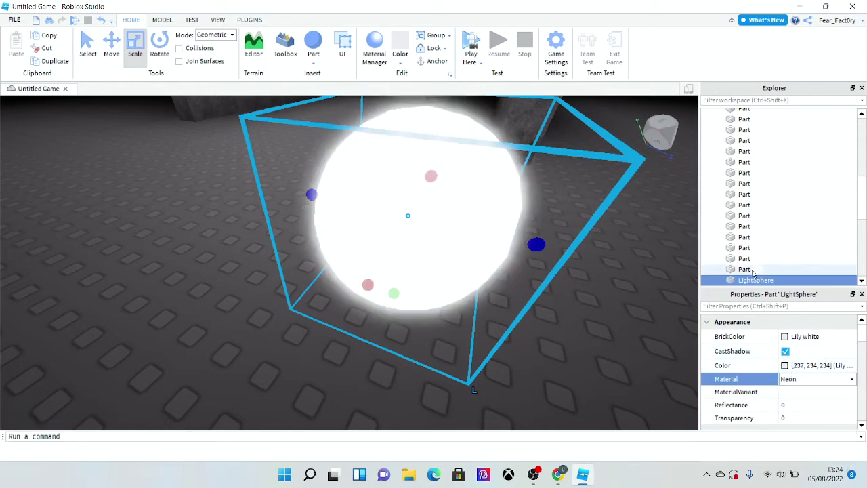
Add a PointLight to the LightSphere and turn off the Camera Light plugin.
left_click(781, 280)
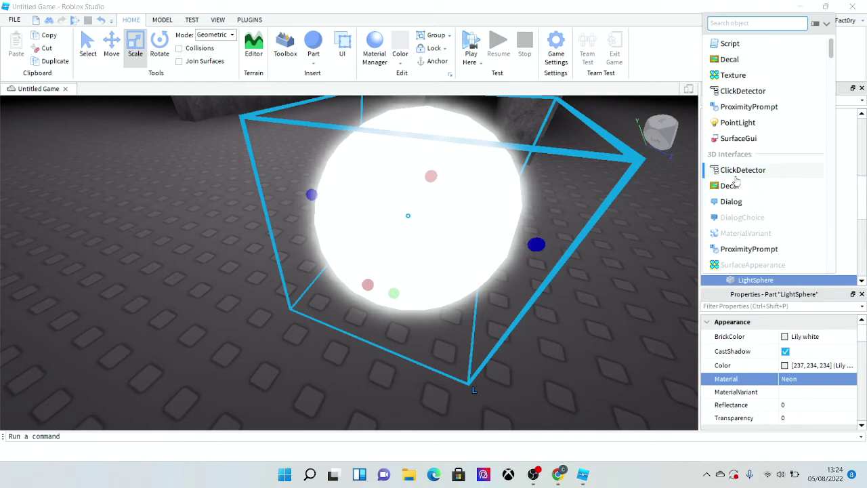
left_click(727, 123)
left_click(248, 20)
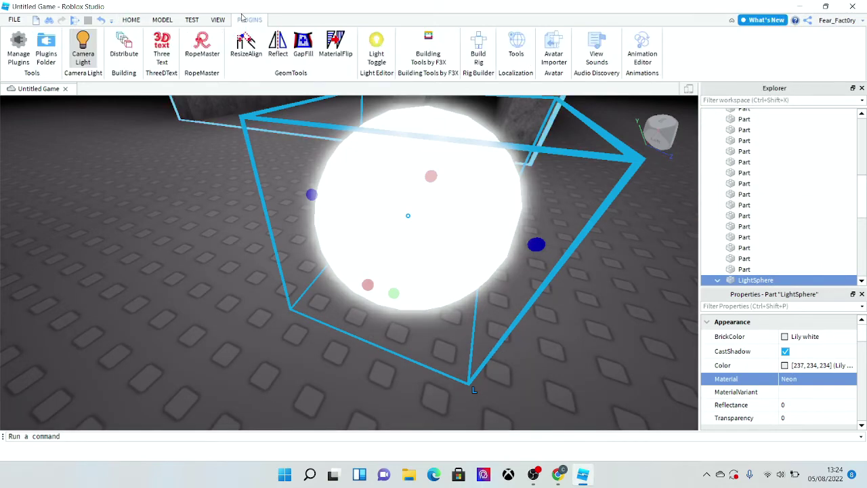
left_click(83, 56)
Set the brightness of the LightSphere's PointLight to 3.
right_click_drag(168, 154, 169, 155)
key("s")
scroll(754, 254, "down", 1)
left_click(754, 250)
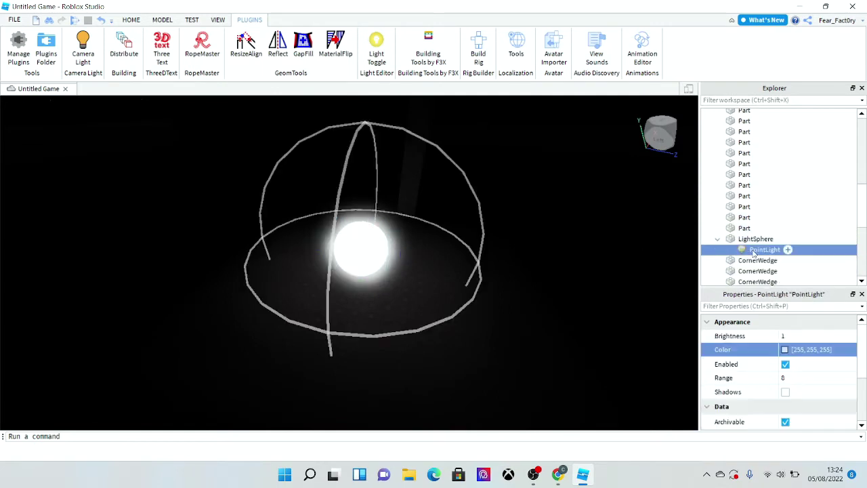
left_click(796, 336)
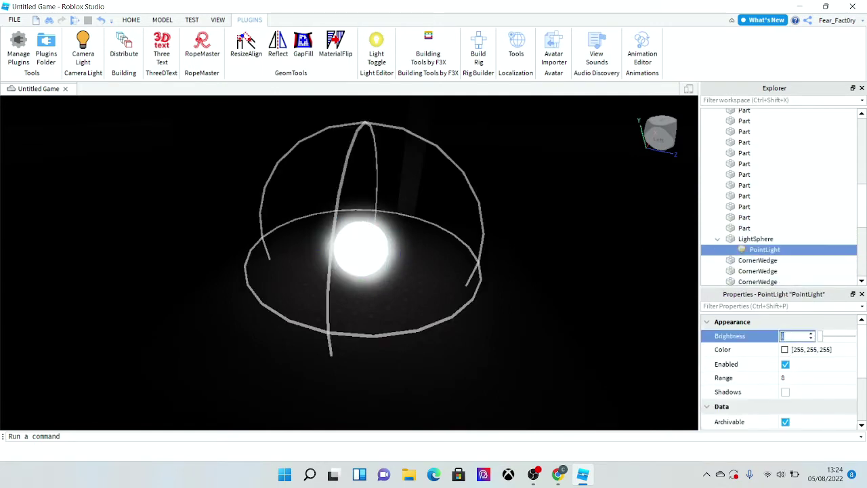
type("2")
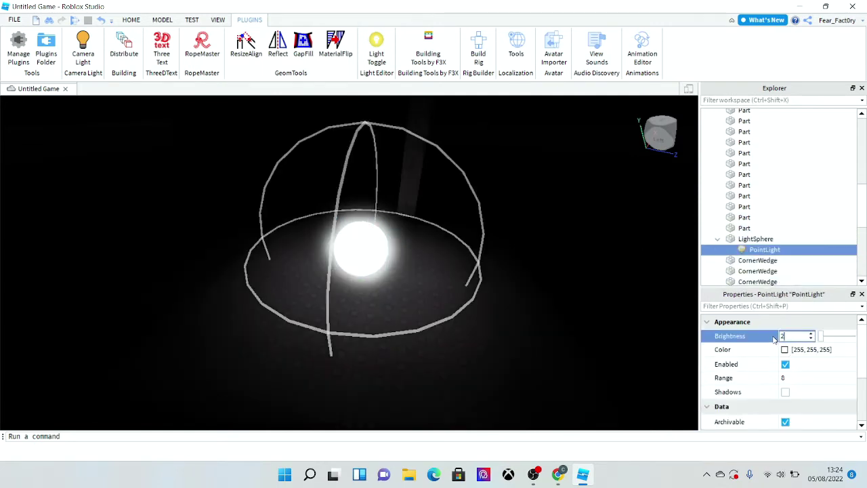
key("BackSpace")
type("3")
Set the PointLight's range to 30 and enable its shadows.
left_click(796, 378)
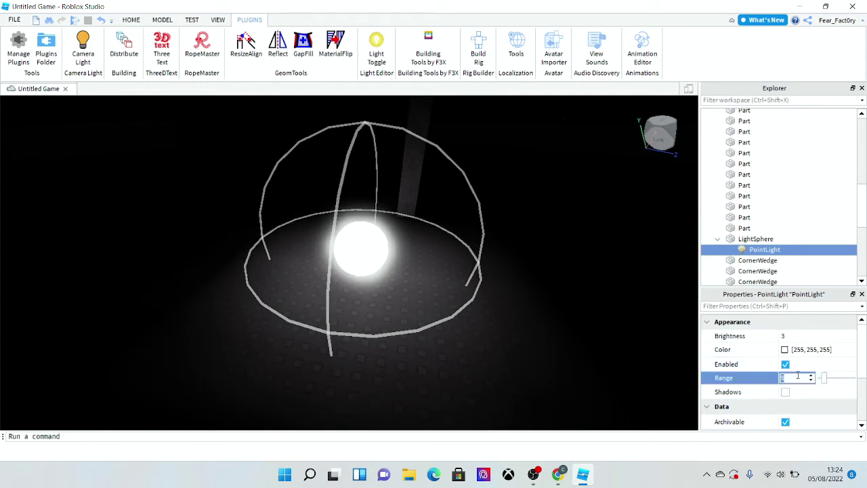
type("30")
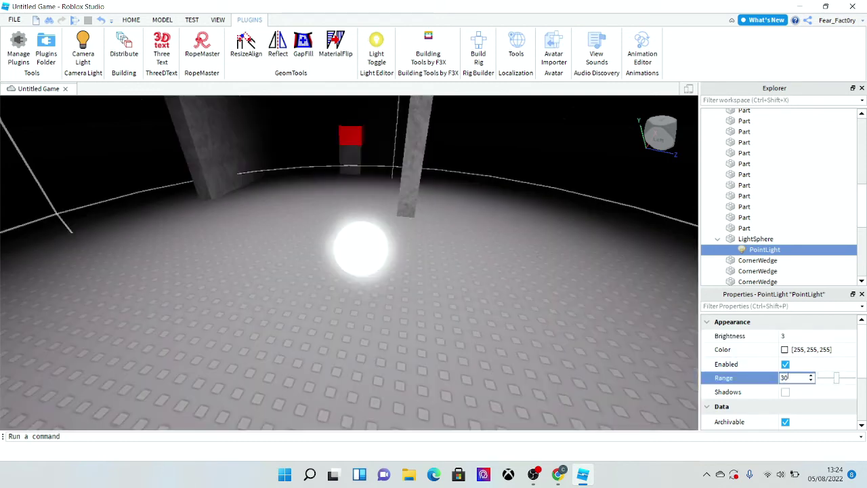
left_click(786, 392)
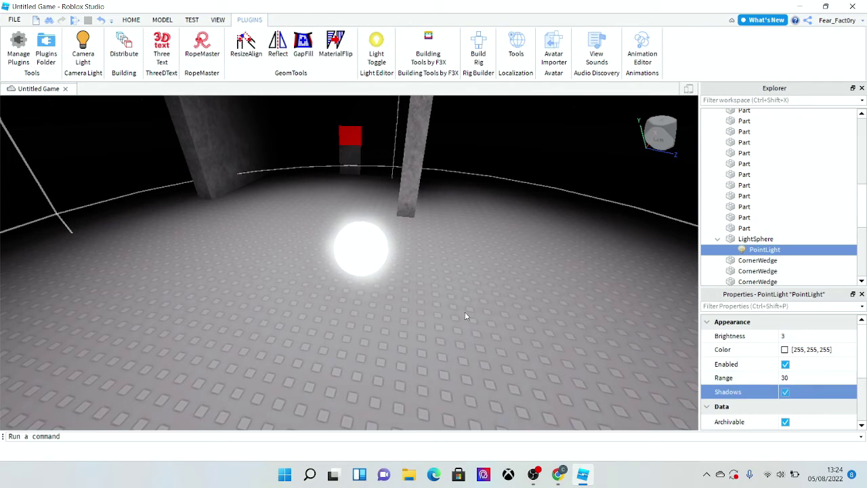
Move the LightSphere from the baseplate into the cave and bring the camera up to the entrance.
left_click_drag(363, 270, 257, 134)
right_click_drag(585, 311, 606, 308)
key("w")
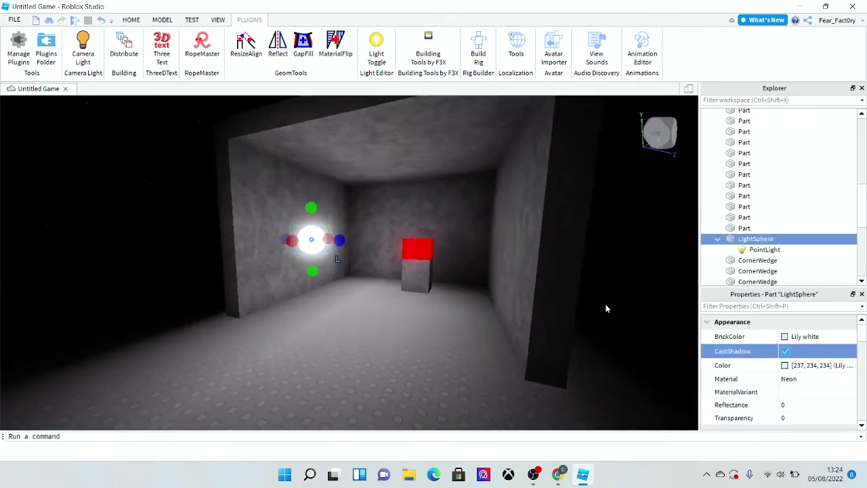
Toggle the LightSphere's CastShadow off and on, before and after moving the sphere high up near the cave's back wall.
left_click(785, 351)
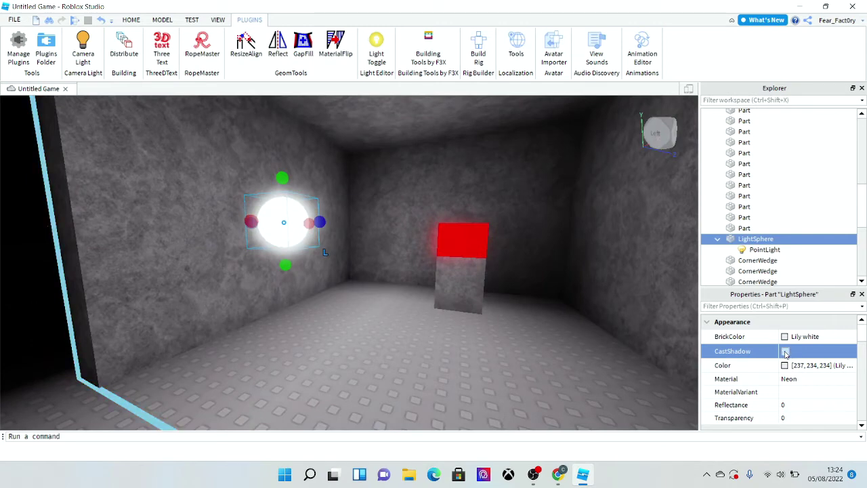
left_click(785, 351)
left_click_drag(282, 218, 387, 168)
left_click(785, 352)
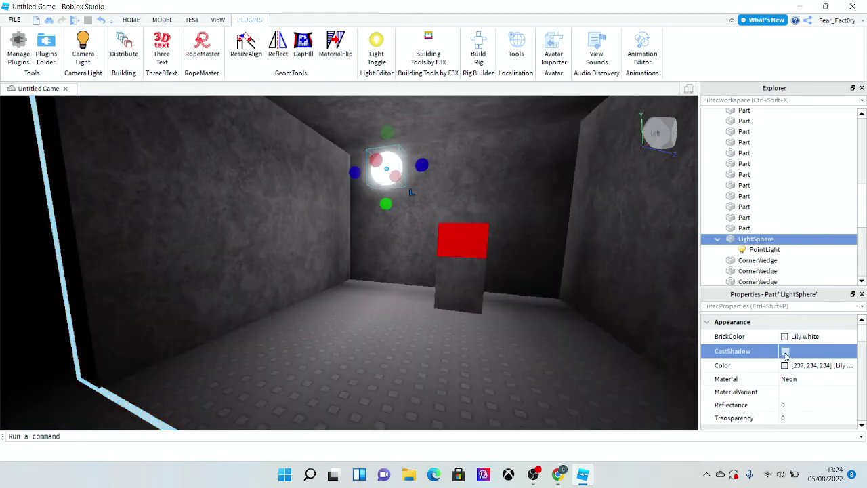
left_click(786, 351)
Set the Technology of the Lighting service to Voxel.
scroll(727, 203, "up", 8)
left_click(707, 113)
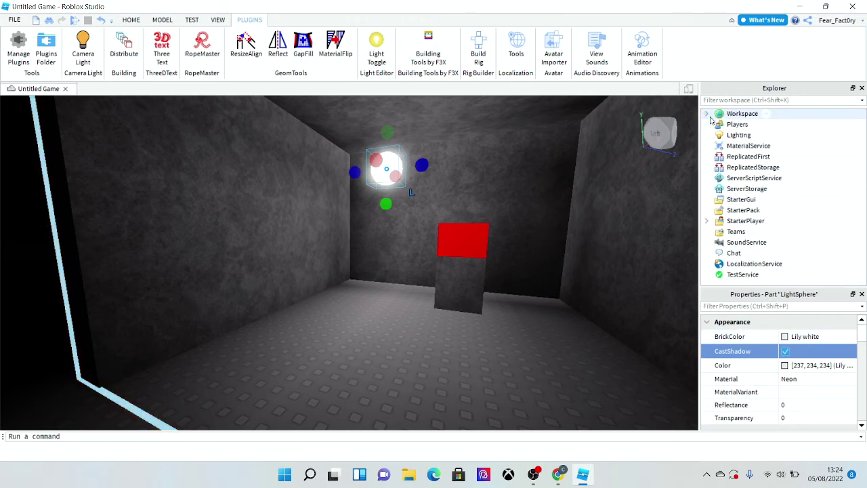
left_click(737, 135)
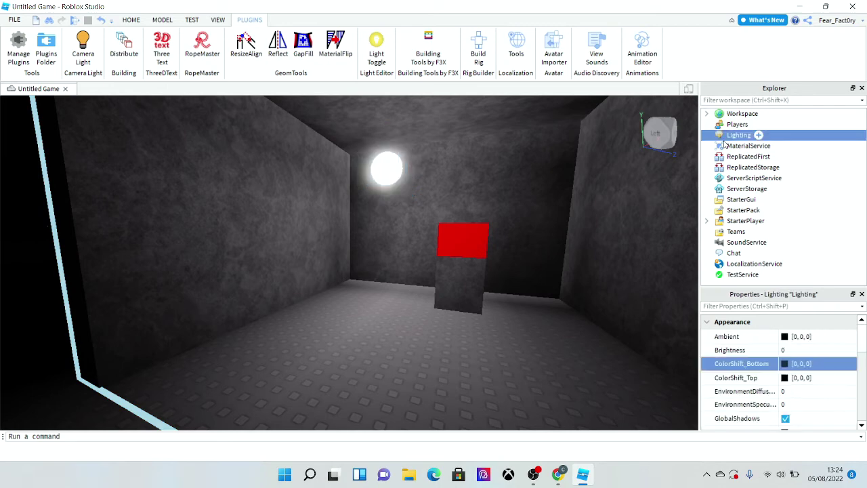
scroll(780, 381, "down", 3)
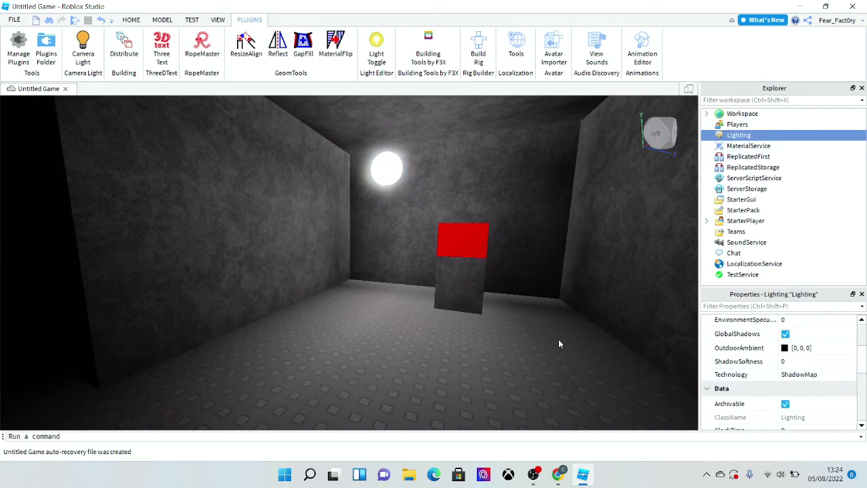
right_click_drag(555, 344, 559, 344)
scroll(557, 344, "down", 5)
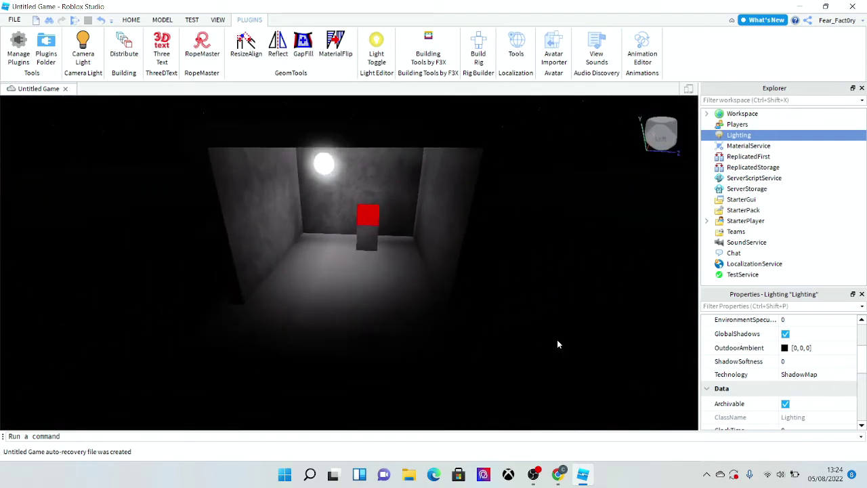
scroll(557, 345, "up", 5)
scroll(558, 345, "down", 8)
scroll(558, 344, "up", 4)
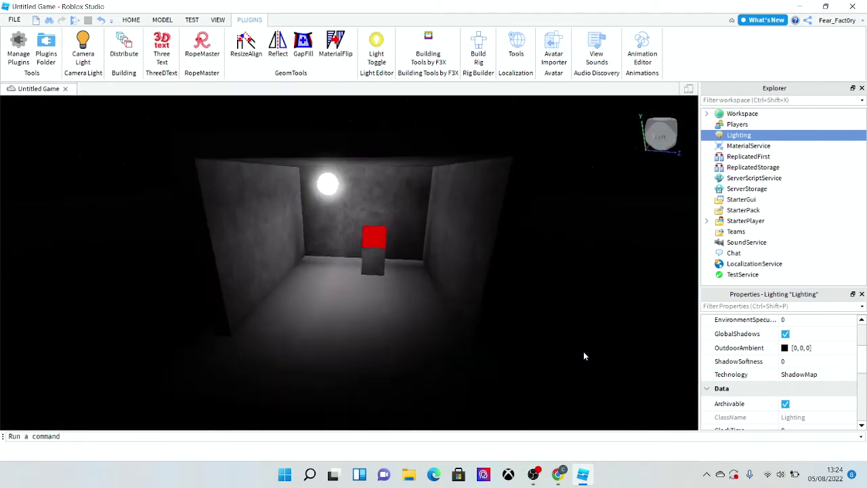
key("w")
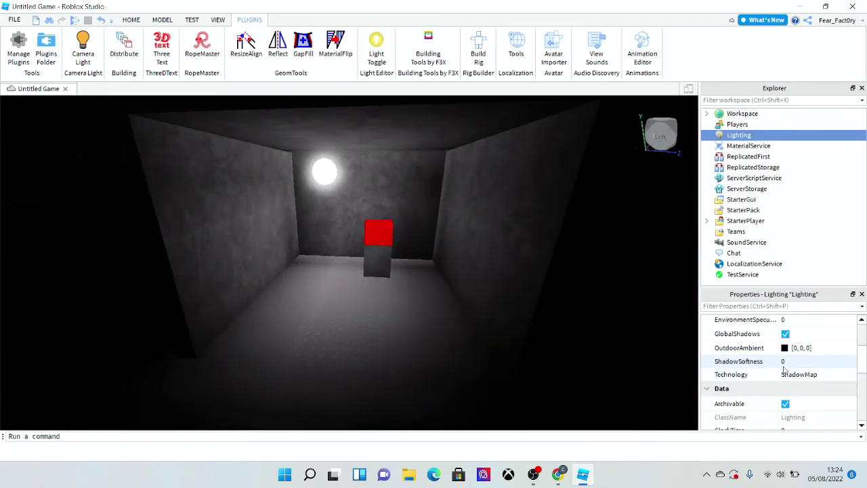
left_click(793, 375)
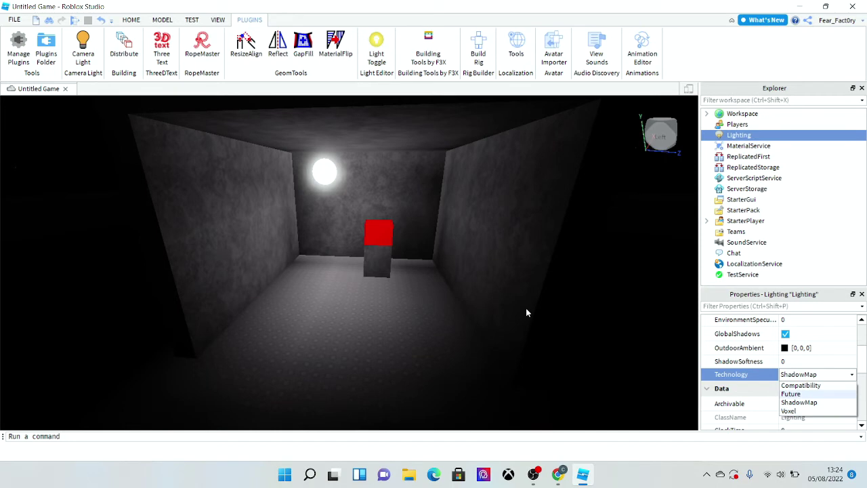
right_click_drag(510, 312, 531, 309)
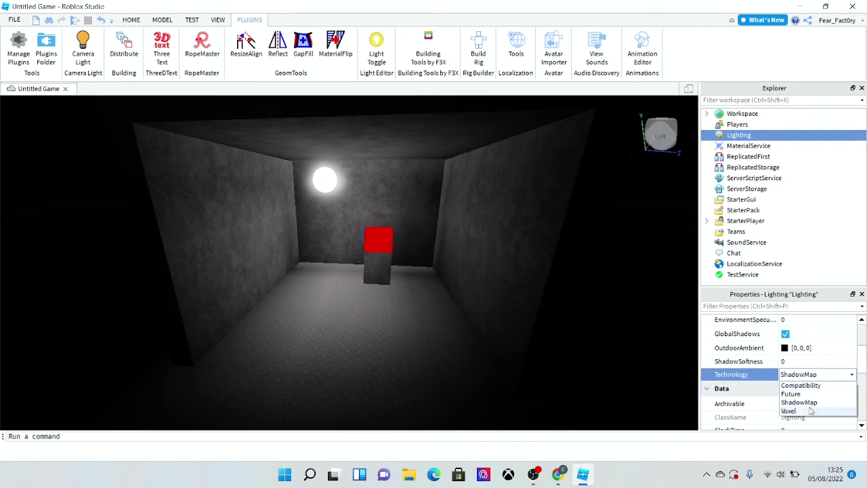
left_click(811, 411)
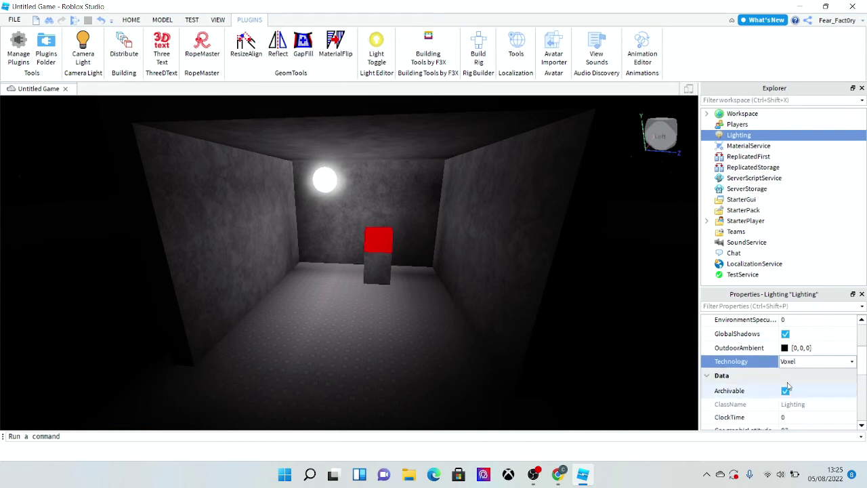
Move the LightSphere to the cave's side wall and look through its properties.
right_click_drag(479, 327, 477, 326)
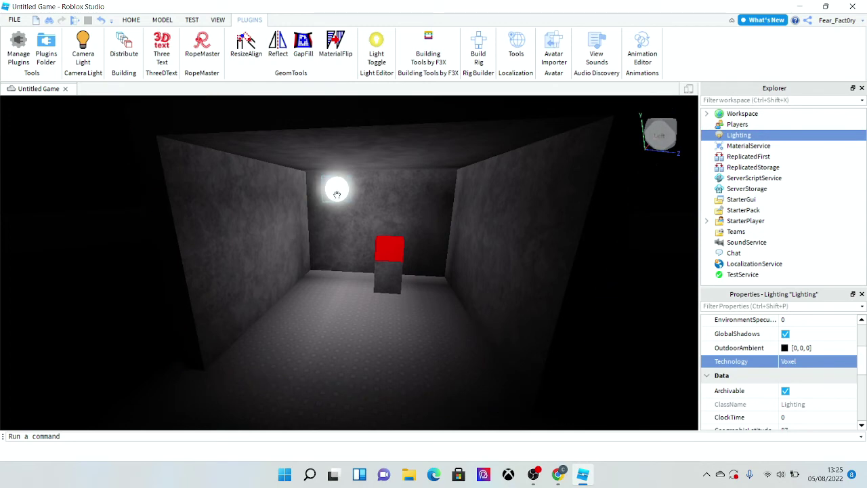
left_click_drag(337, 194, 263, 196)
right_click_drag(276, 223, 275, 226)
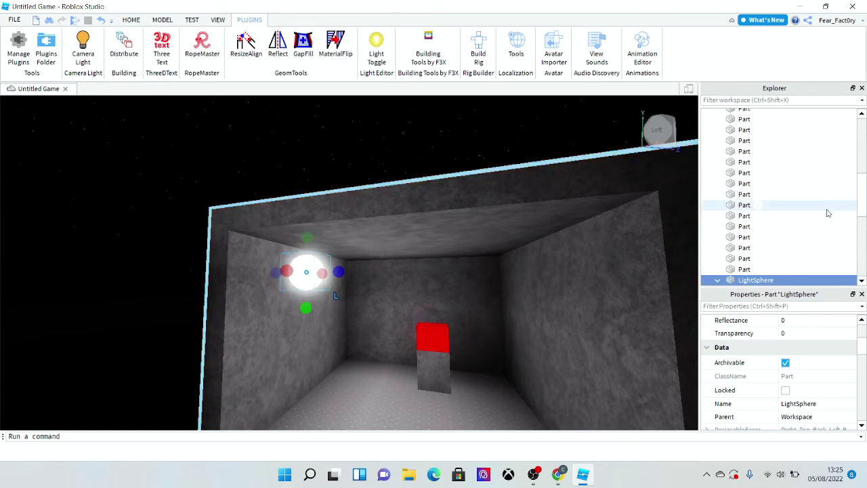
scroll(779, 401, "up", 2)
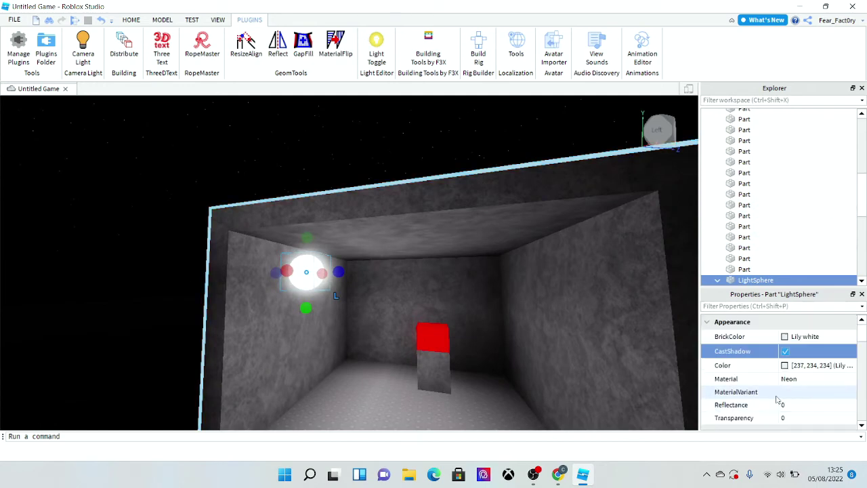
scroll(786, 393, "down", 6)
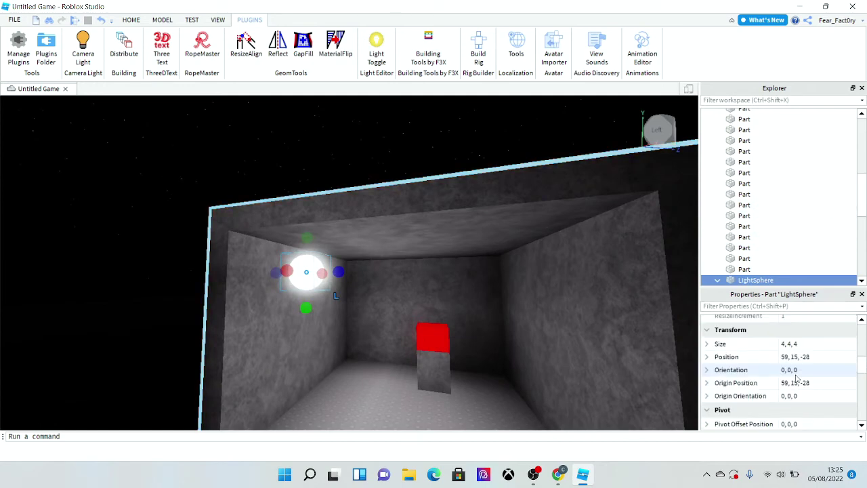
scroll(757, 269, "down", 1)
left_click(761, 261)
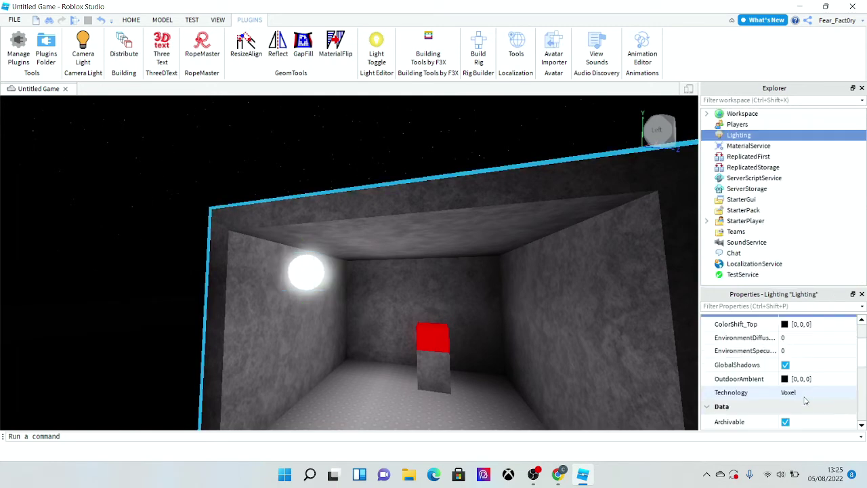
Switch the Lighting service's Technology to Compatibility and examine the lit cave from nearer and farther away.
left_click(803, 393)
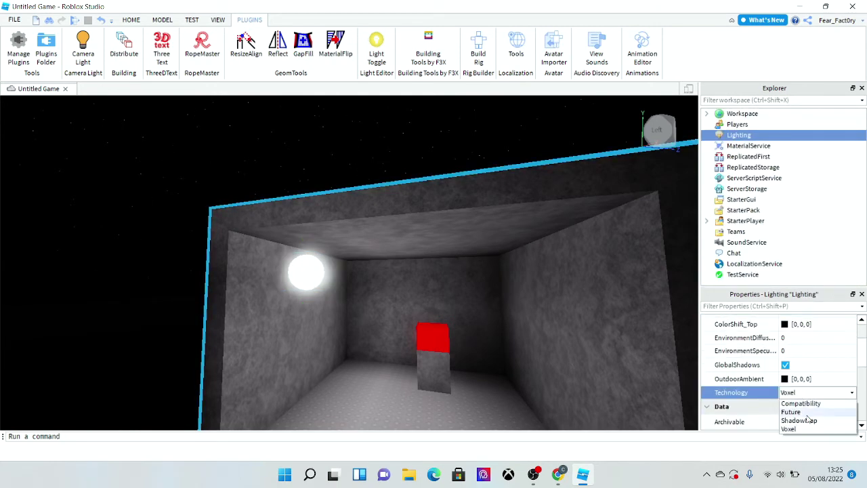
left_click(801, 404)
right_click_drag(532, 304, 479, 300)
key("w")
key("s")
key("w")
key("s")
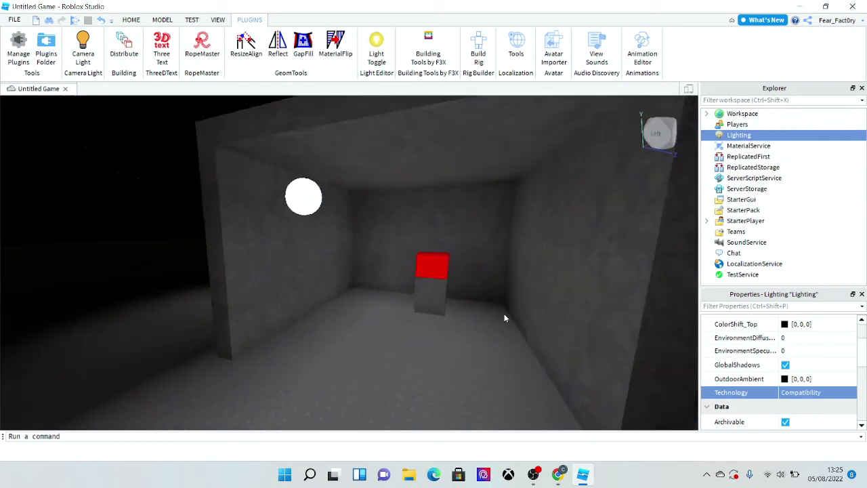
Set the Lighting service's Technology to Future and view the cave interior from above.
key("s")
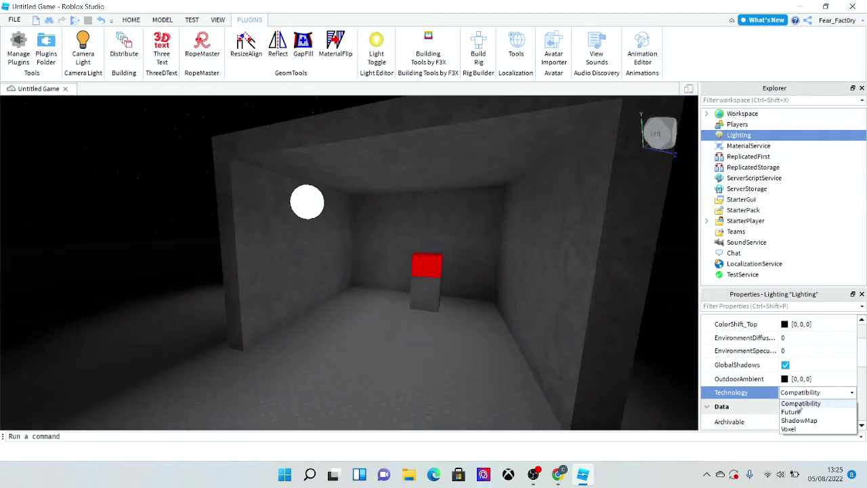
left_click(791, 412)
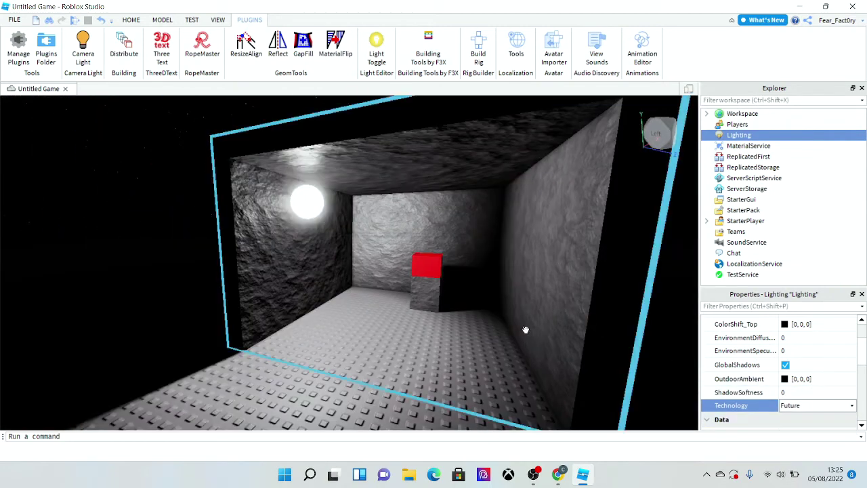
right_click_drag(522, 329, 499, 312)
key("s")
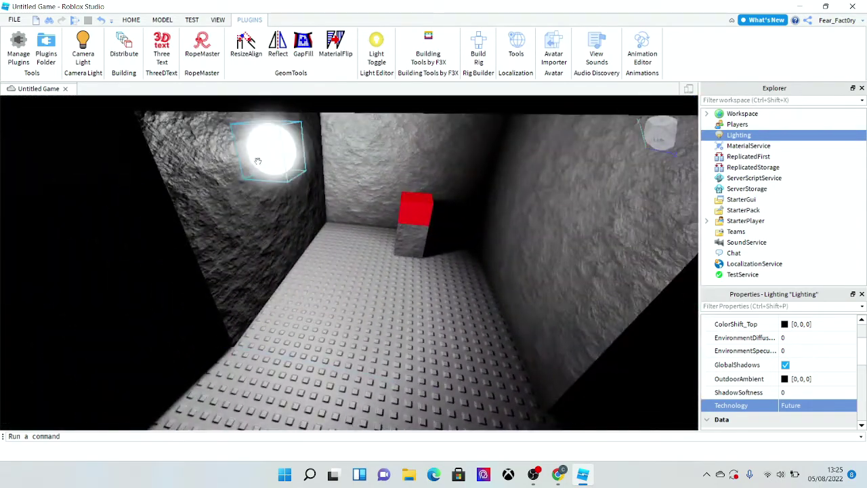
Move the LightSphere down to the cave floor and toggle its PointLight's Shadows off and back on.
left_click_drag(271, 159, 355, 322)
scroll(731, 262, "down", 1)
left_click(759, 260)
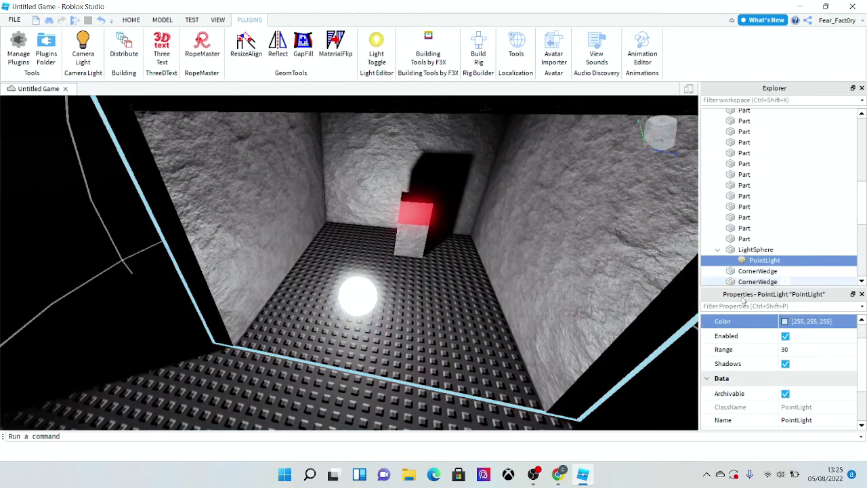
left_click(785, 364)
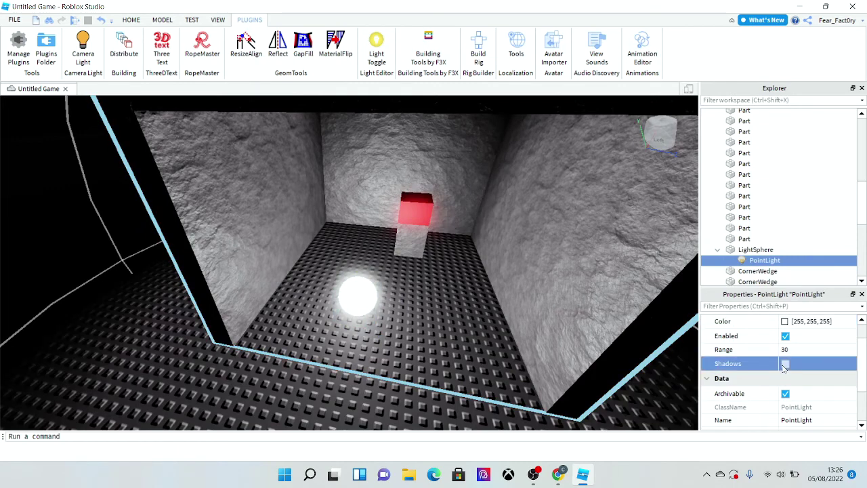
left_click(785, 365)
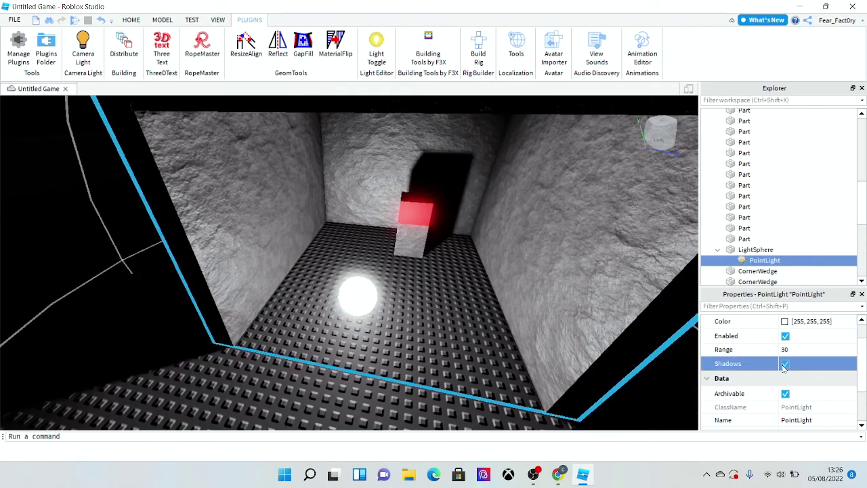
Raise the LightSphere straight up above the cave floor with the Move tool.
left_click(374, 295)
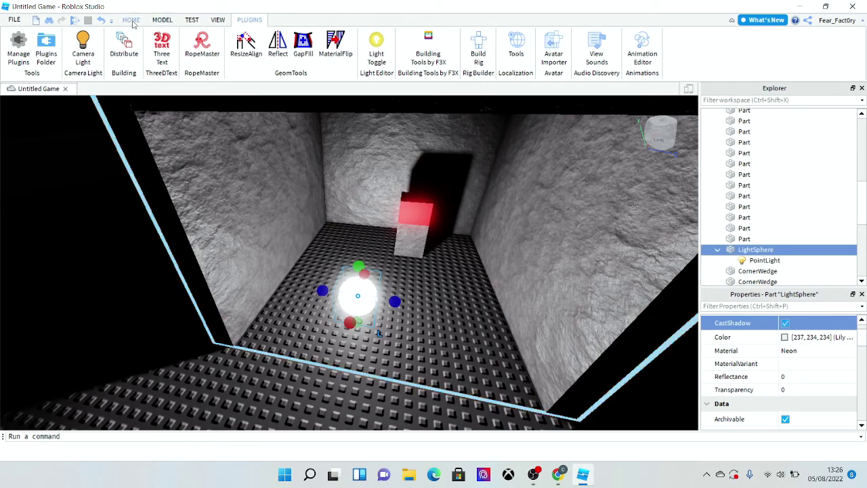
left_click(131, 19)
left_click(111, 48)
right_click_drag(336, 211, 339, 214)
key("w")
key("s")
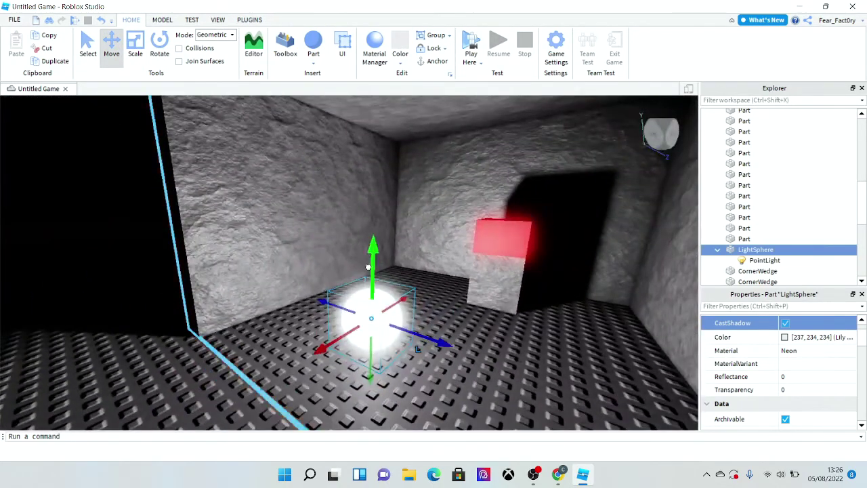
left_click_drag(368, 267, 369, 189)
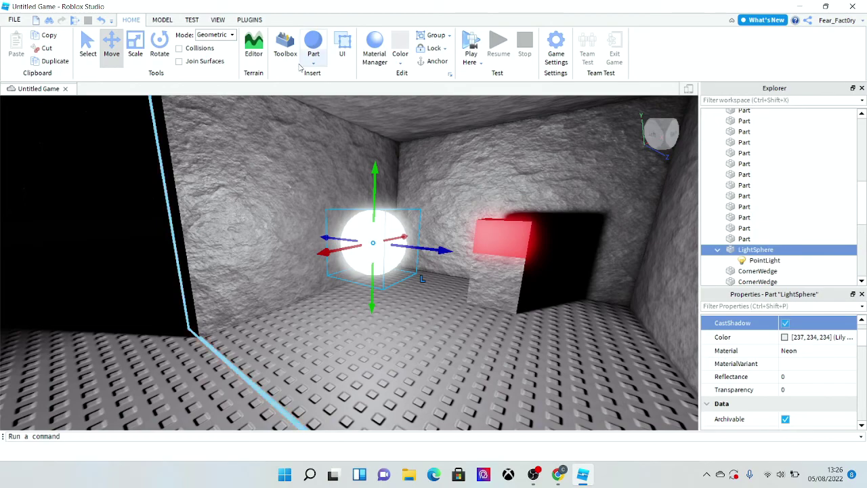
Turn the Camera Light plugin on while viewing the lit cave.
left_click(250, 19)
left_click(86, 62)
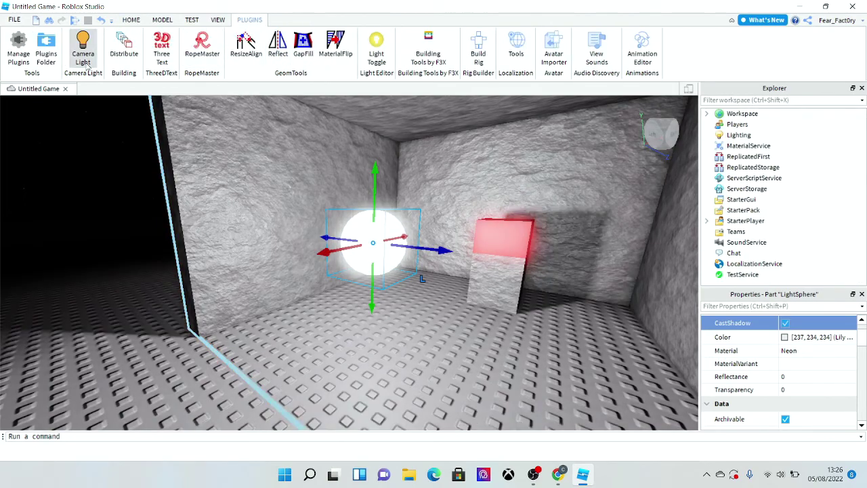
Toggle the Camera Light plugin off and back on, and view the cave's outer wall.
left_click(86, 62)
right_click_drag(187, 148, 187, 148)
left_click(86, 60)
right_click_drag(170, 207, 172, 210)
key("a")
key("s")
key("w")
key("d")
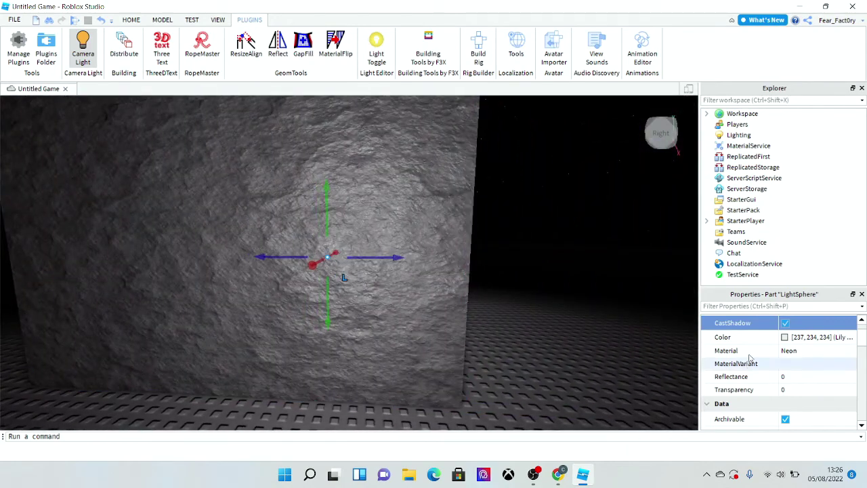
Set the Lighting service's Technology to Compatibility and view the cave's outer wall under the camera light.
left_click(737, 136)
scroll(771, 400, "down", 3)
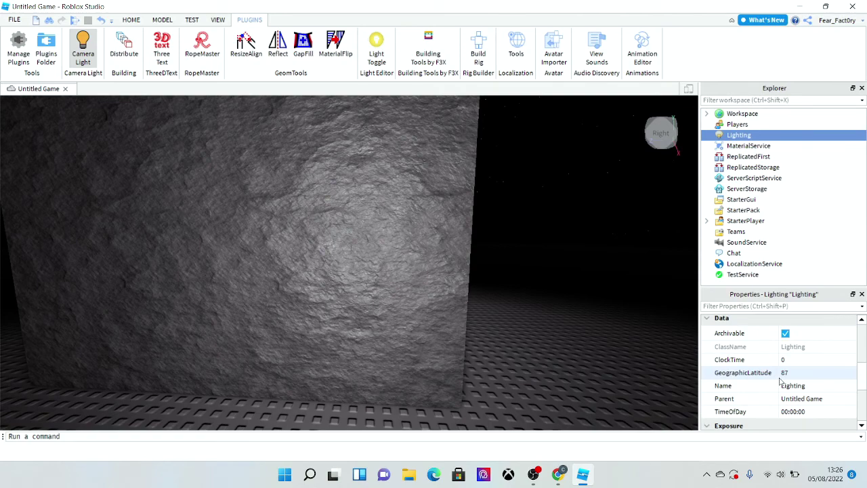
scroll(786, 385, "up", 1)
left_click(789, 346)
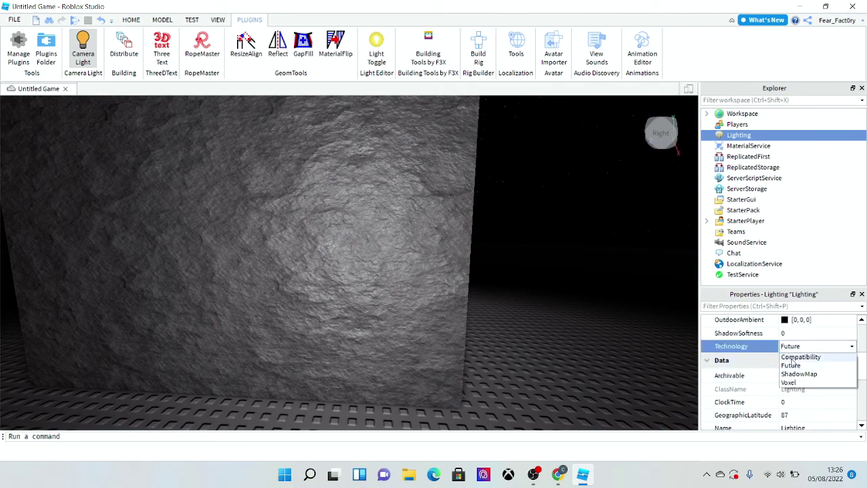
left_click(794, 359)
right_click_drag(498, 339, 500, 340)
key("w")
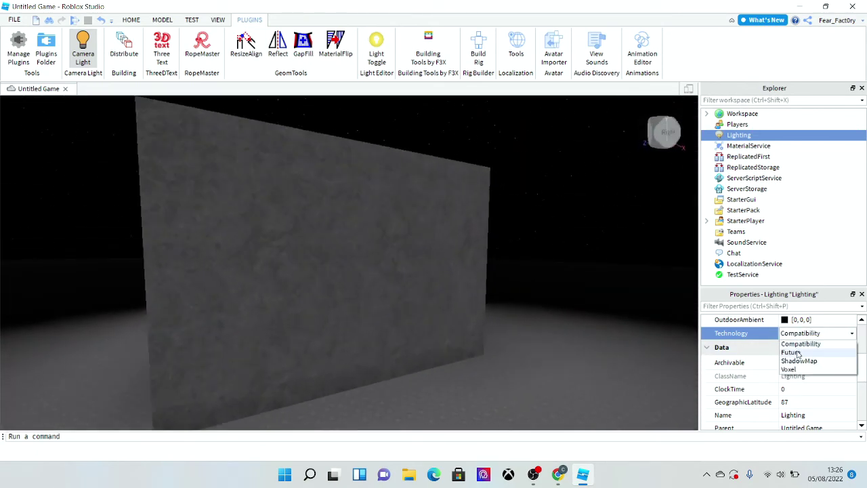
Set the Lighting service's Technology to Future and toggle Camera Light off, on and off while facing the cave opening.
left_click(791, 353)
right_click_drag(551, 333, 551, 334)
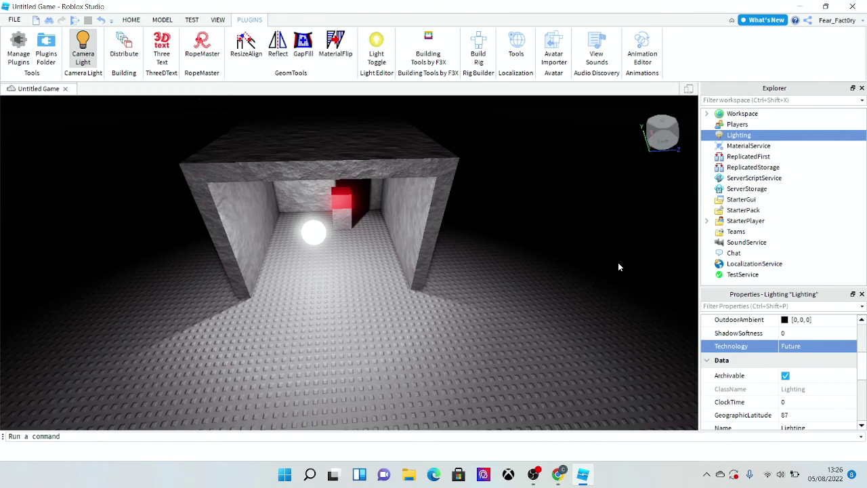
left_click(83, 49)
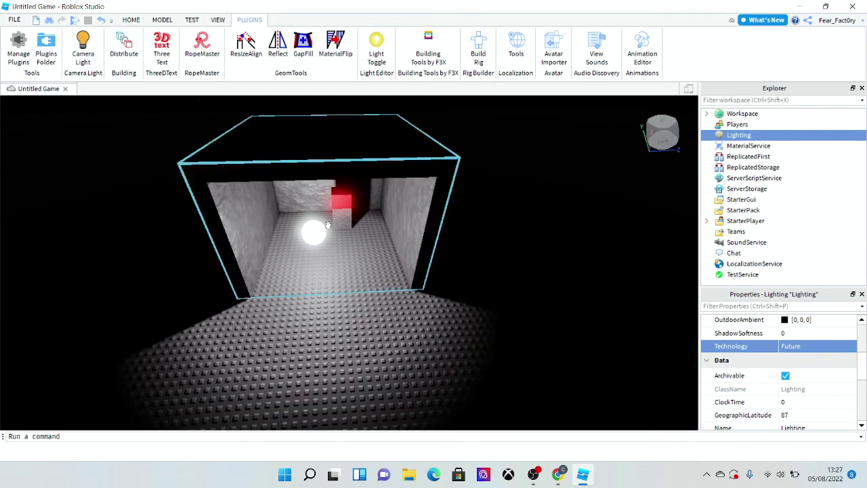
left_click(78, 61)
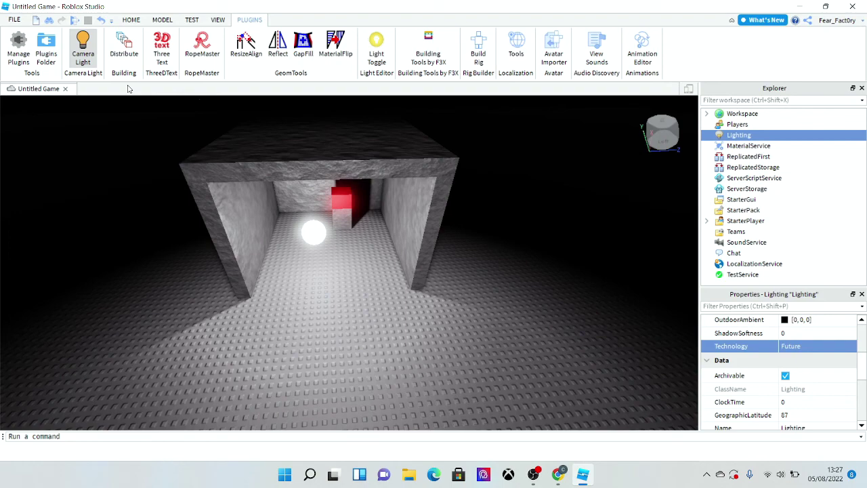
left_click(90, 55)
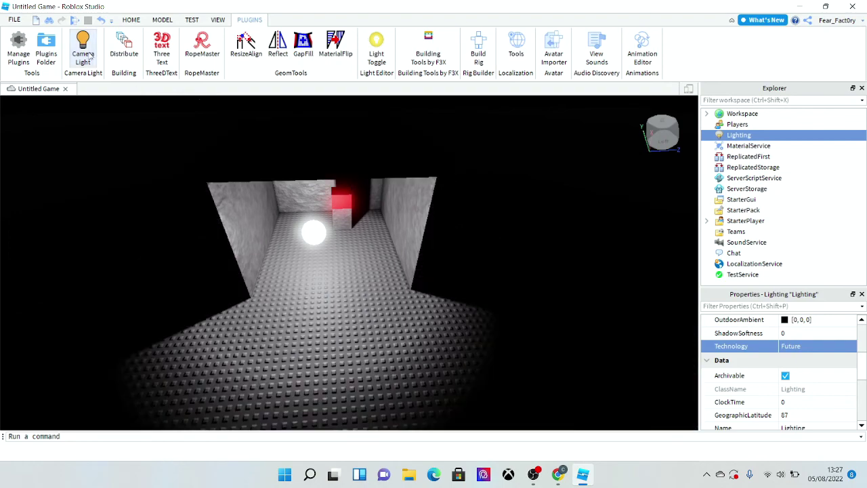
Move the LightSphere out of the cave onto the open baseplate in front and turn the Camera Light plugin on.
right_click_drag(248, 229, 357, 216)
key("w")
left_click_drag(536, 188, 335, 311)
left_click(90, 56)
scroll(263, 238, "up", 5)
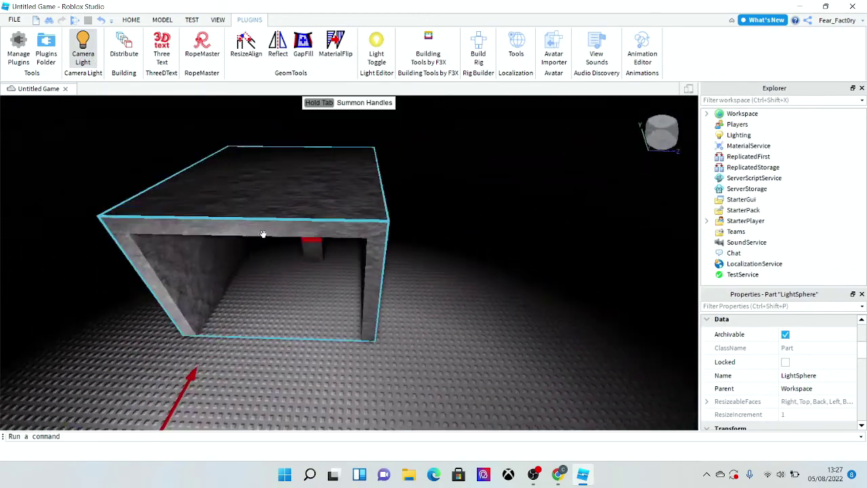
Toggle Camera Light while viewing the cave and the sphere from outside, and clear the LightSphere selection.
scroll(263, 237, "down", 10)
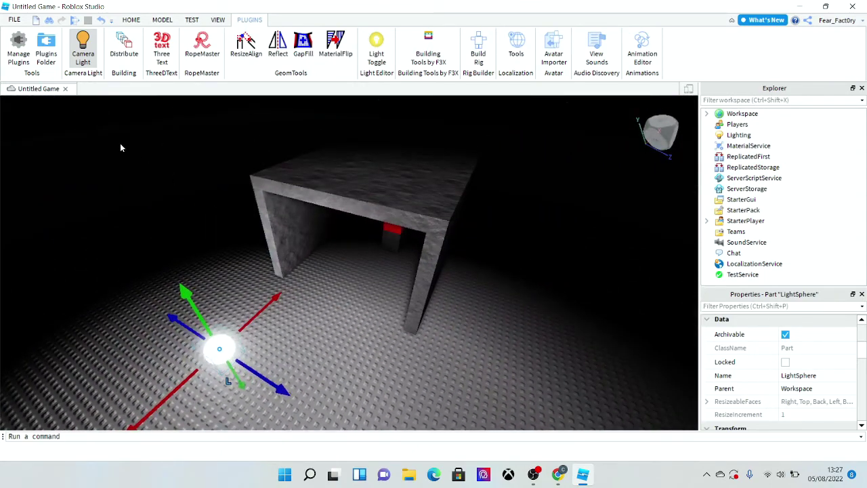
left_click(82, 42)
left_click(238, 160)
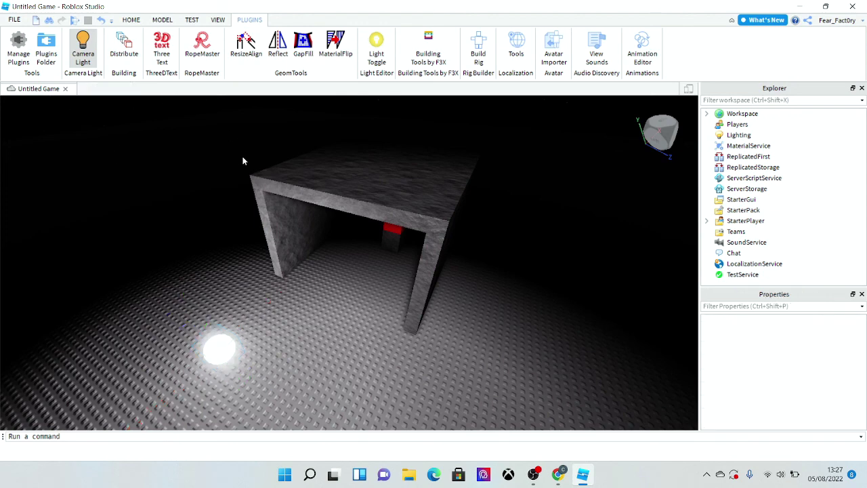